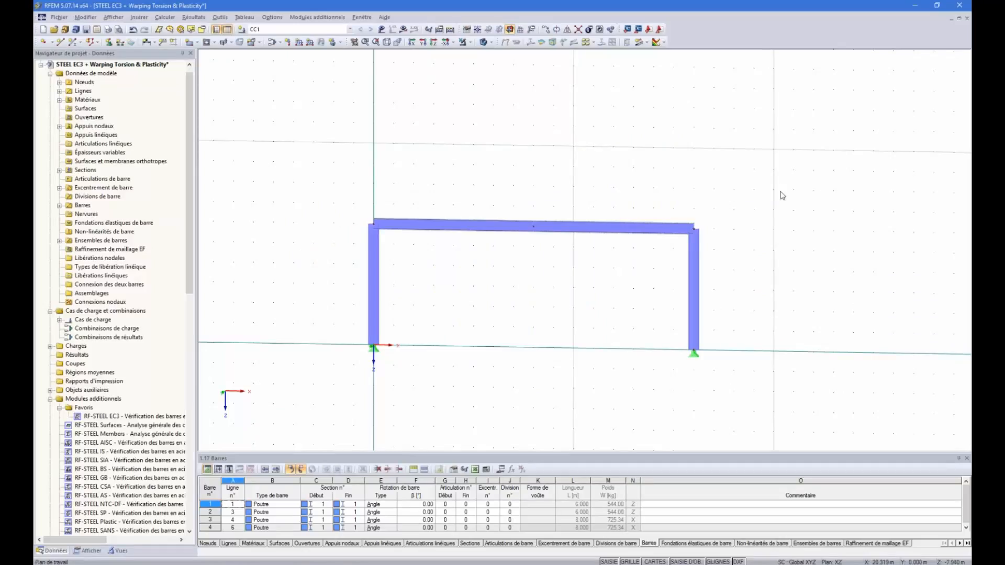
Examine the portal frame from several angles and check the left column's member properties.
ctrl+middle_drag(776, 186, 686, 266)
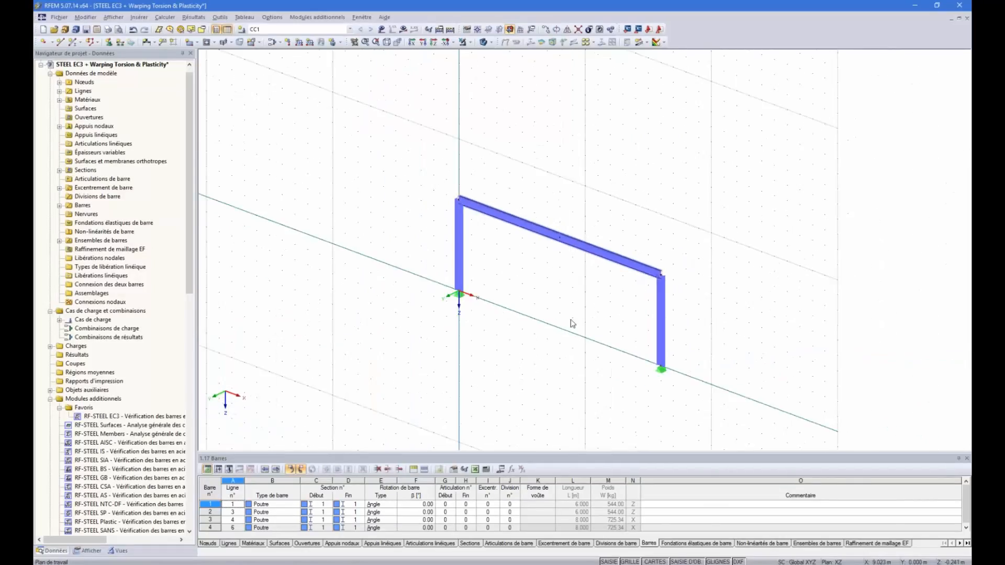
ctrl+middle_drag(668, 339, 735, 334)
ctrl+middle_drag(581, 340, 612, 339)
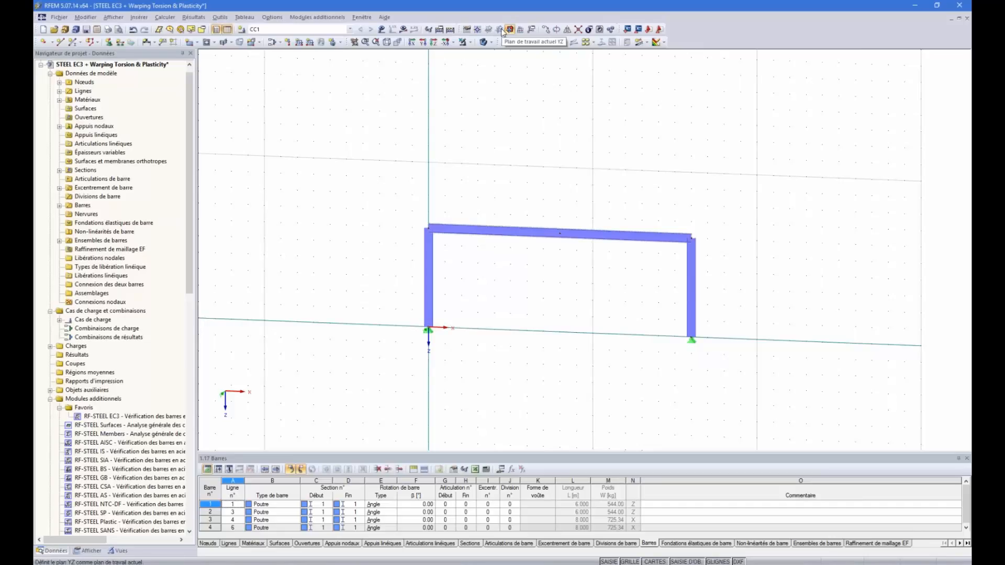
ctrl+middle_drag(743, 222, 717, 224)
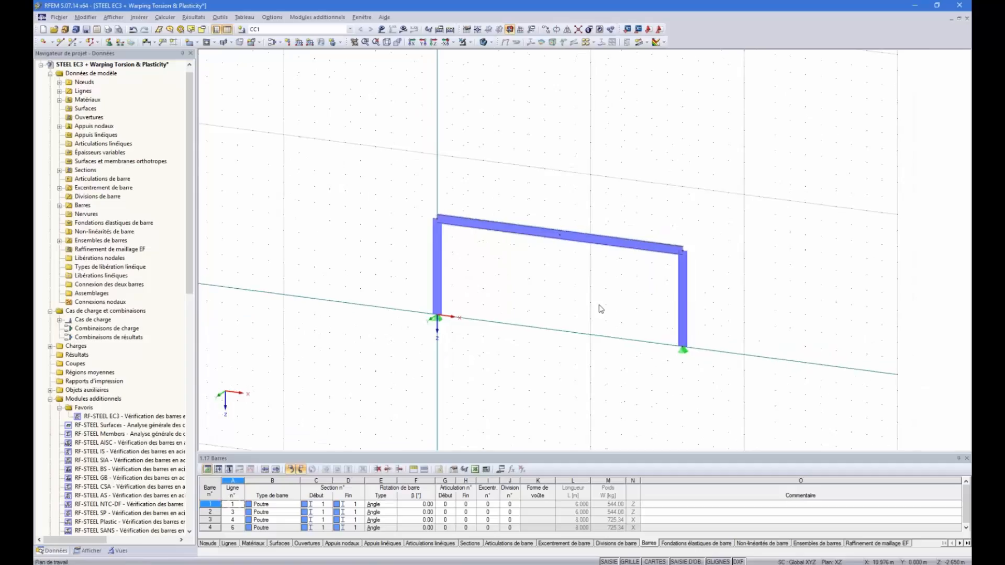
scroll(586, 314, up, 2)
ctrl+middle_drag(487, 321, 568, 289)
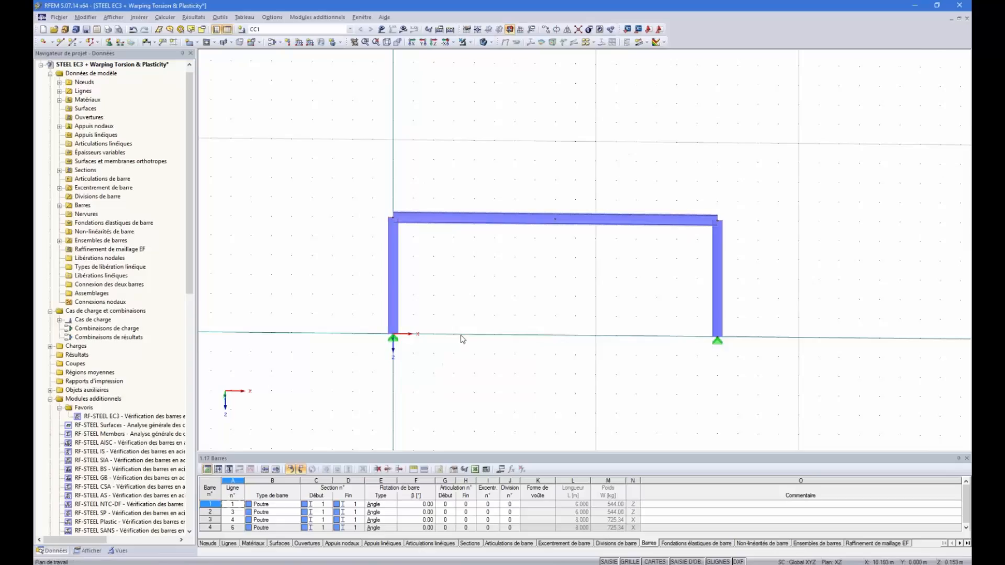
double_click(399, 286)
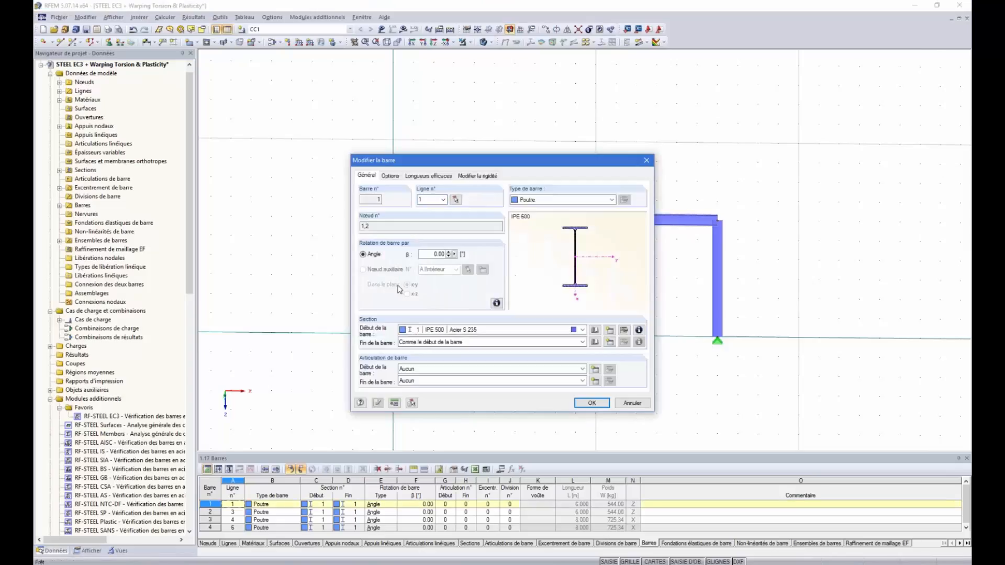
click(646, 160)
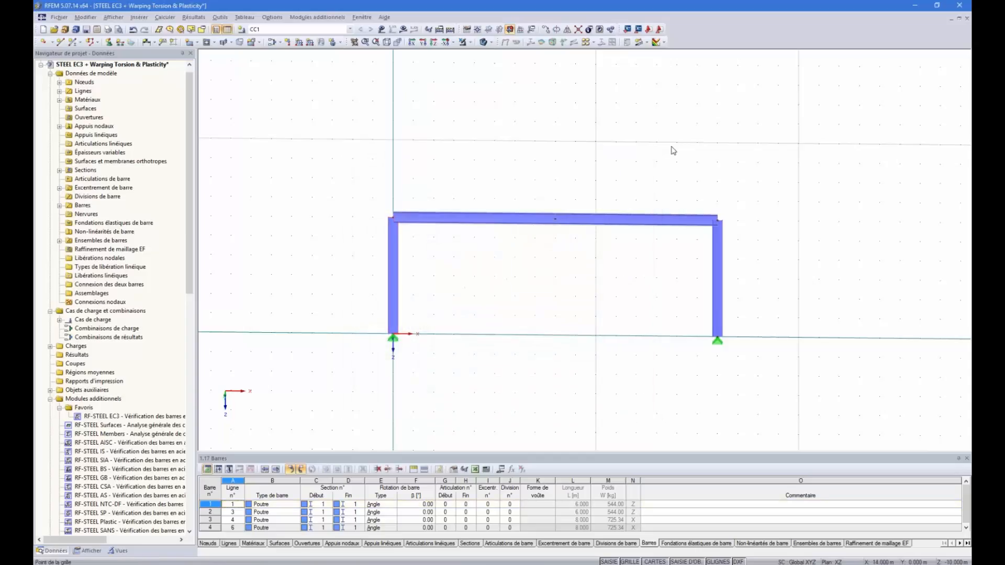
ctrl+middle_drag(633, 276, 558, 316)
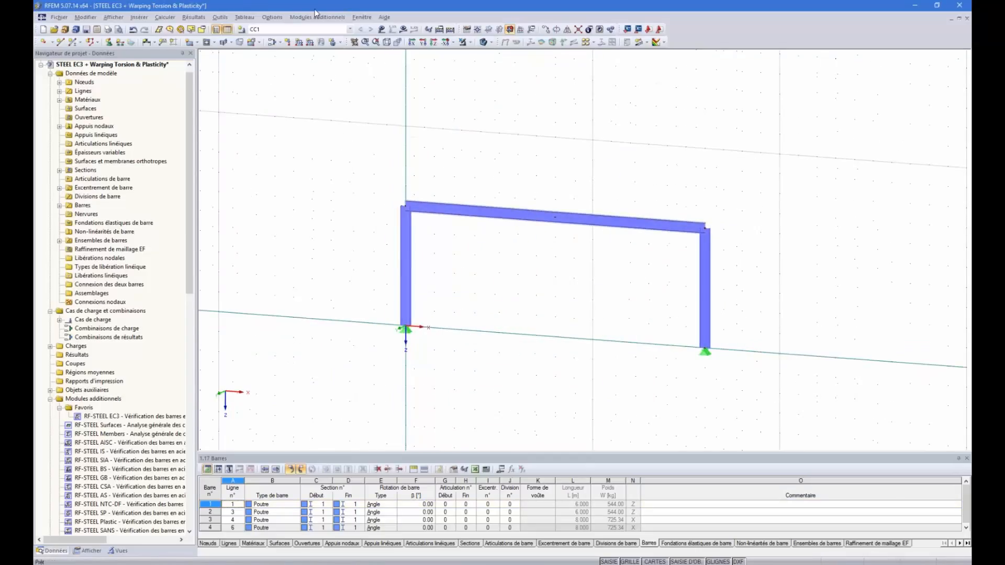
Display the loads of load combination CC1 on the frame.
click(346, 31)
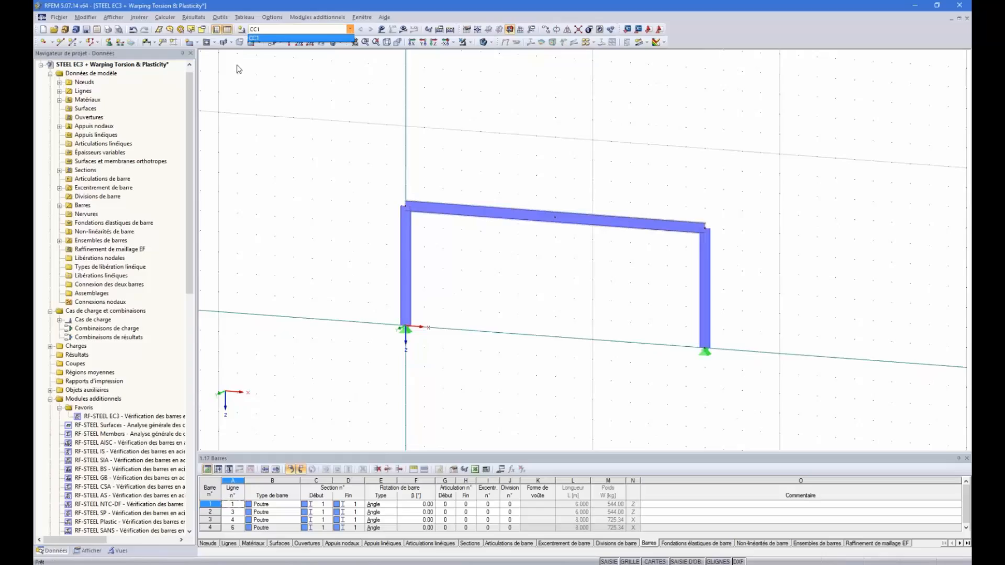
click(262, 38)
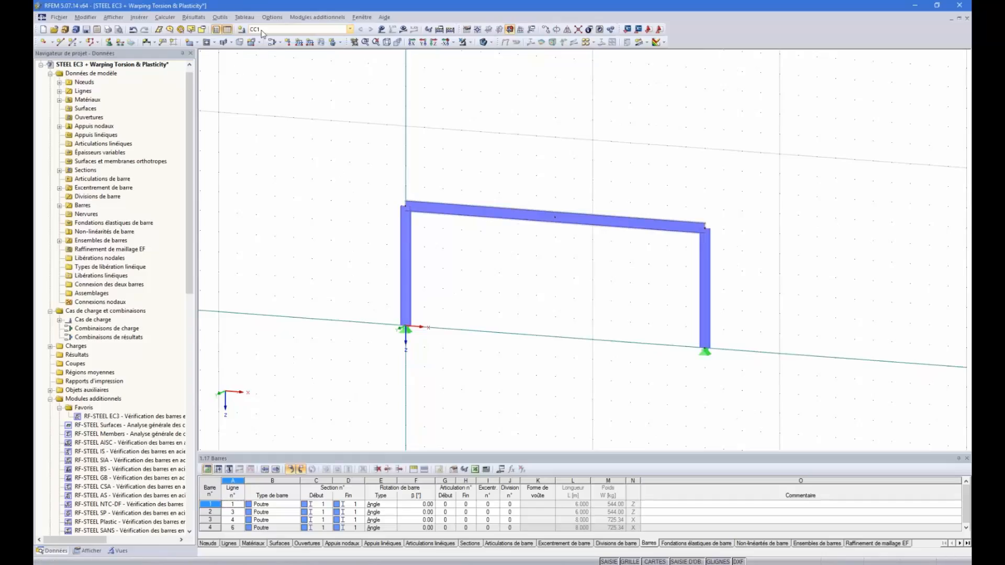
click(382, 29)
middle_drag(568, 296, 506, 284)
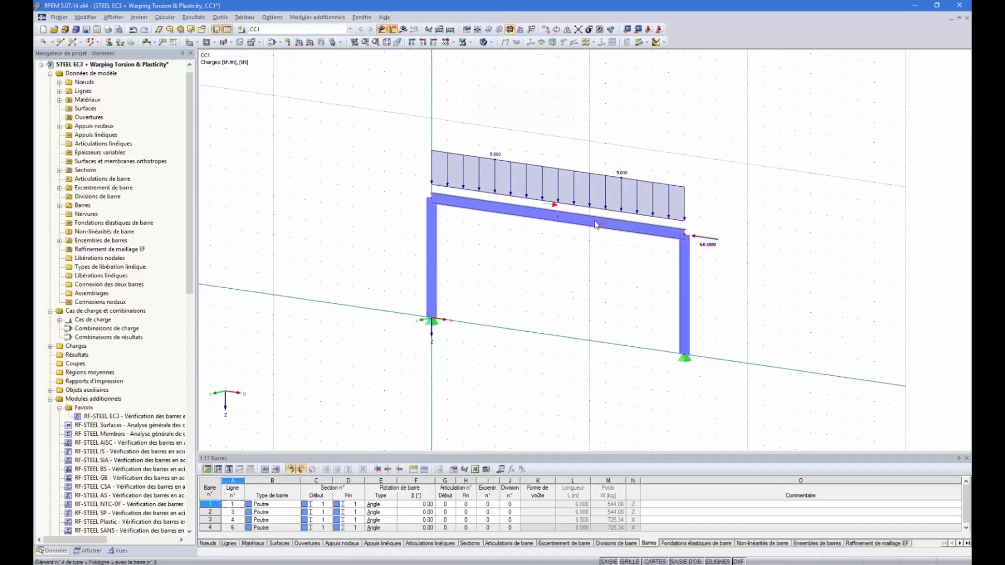
Examine the distributed load on the beam and the horizontal nodal load at the right frame corner.
scroll(597, 225, up, 2)
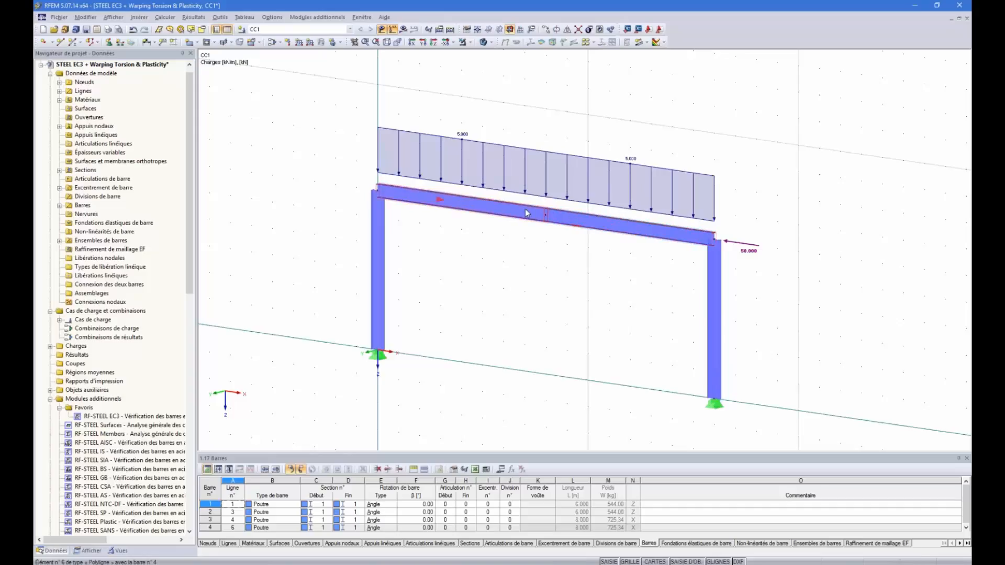
scroll(571, 209, up, 1)
scroll(545, 209, up, 1)
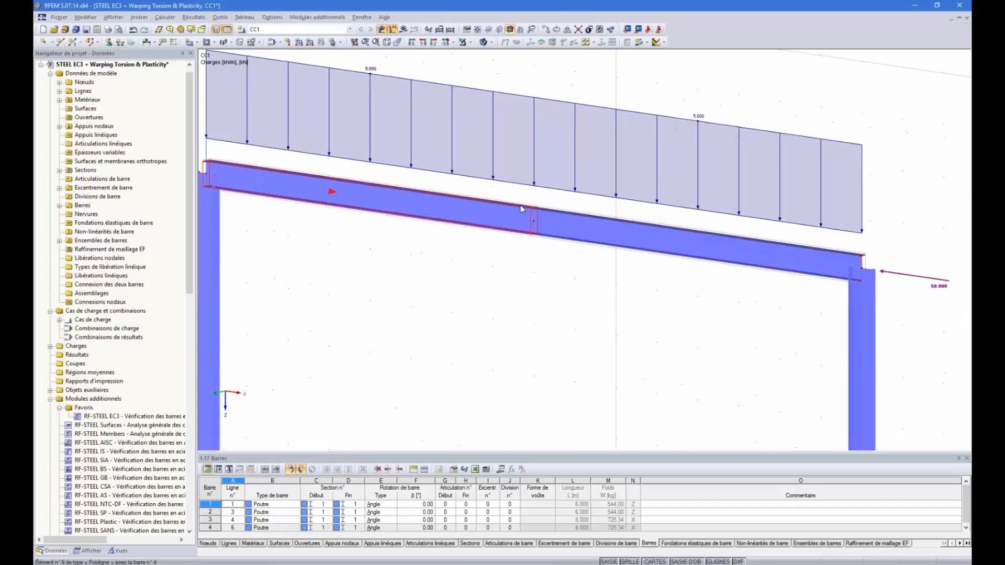
scroll(522, 206, down, 1)
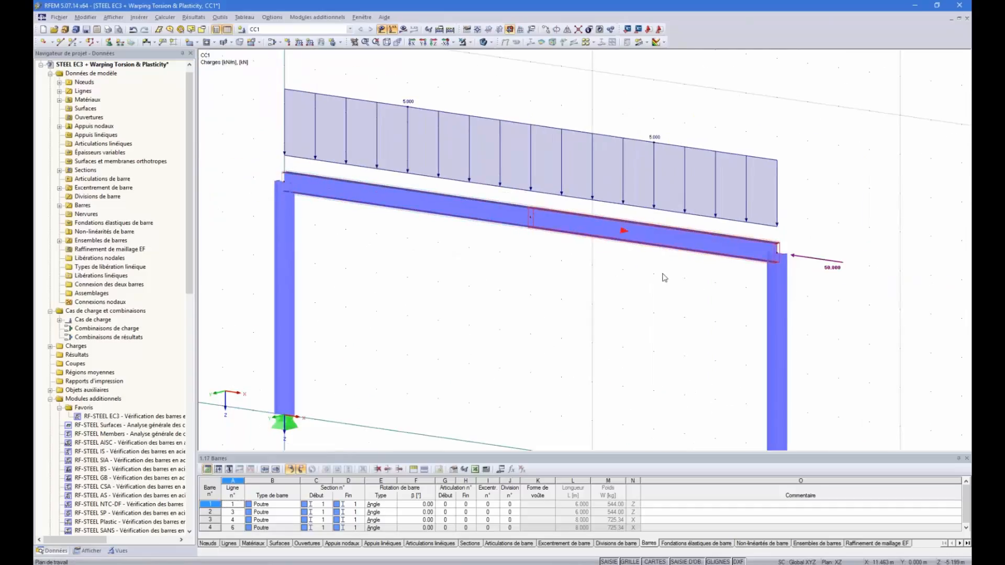
scroll(587, 217, down, 1)
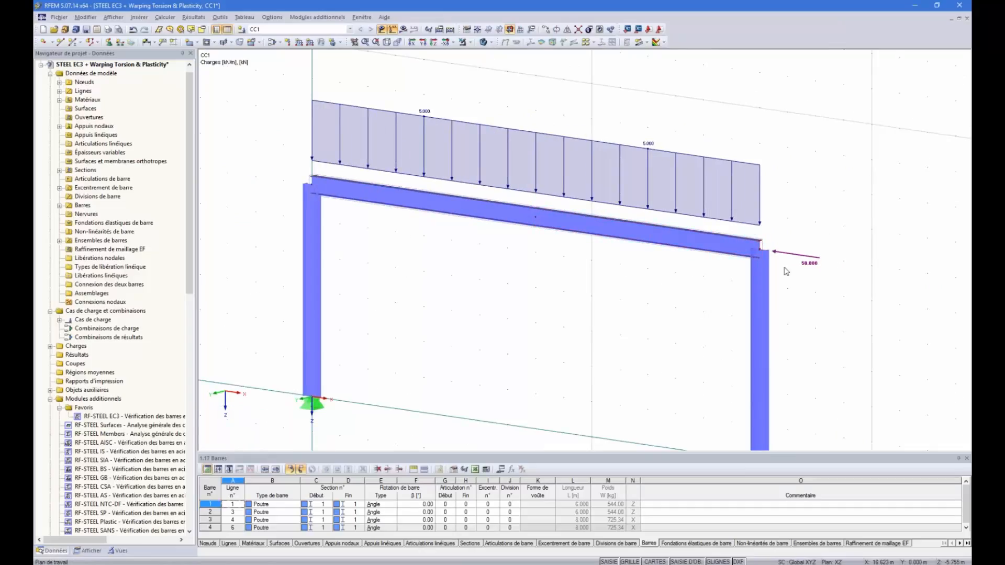
scroll(798, 266, down, 1)
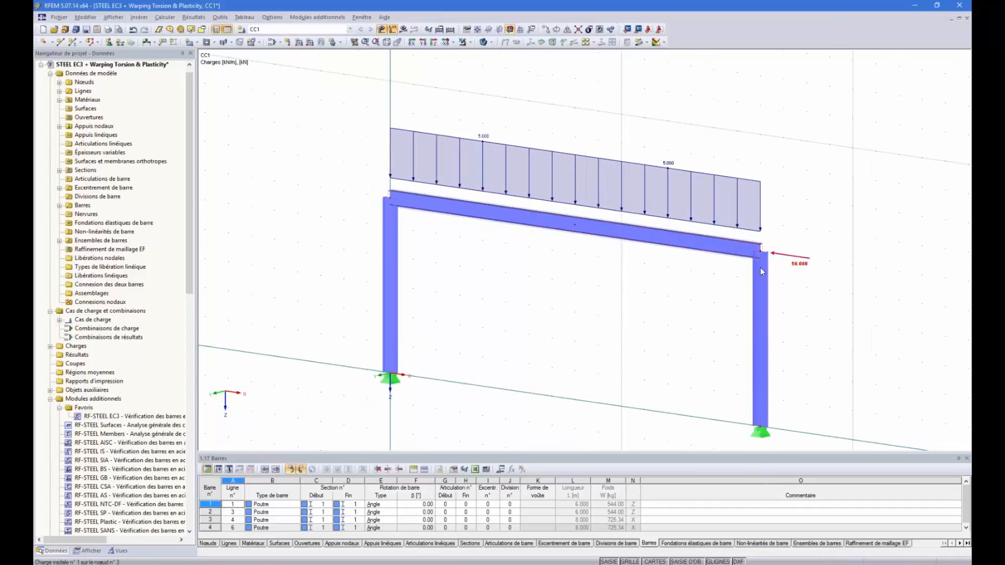
scroll(760, 268, up, 1)
scroll(785, 309, down, 1)
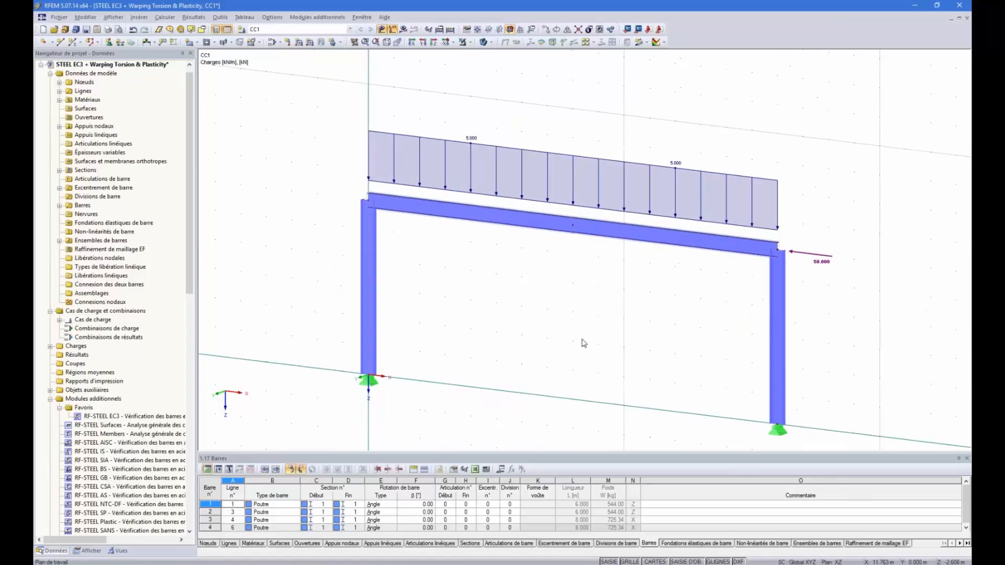
scroll(556, 348, down, 1)
ctrl+middle_drag(553, 345, 622, 365)
scroll(621, 347, down, 3)
scroll(622, 402, up, 4)
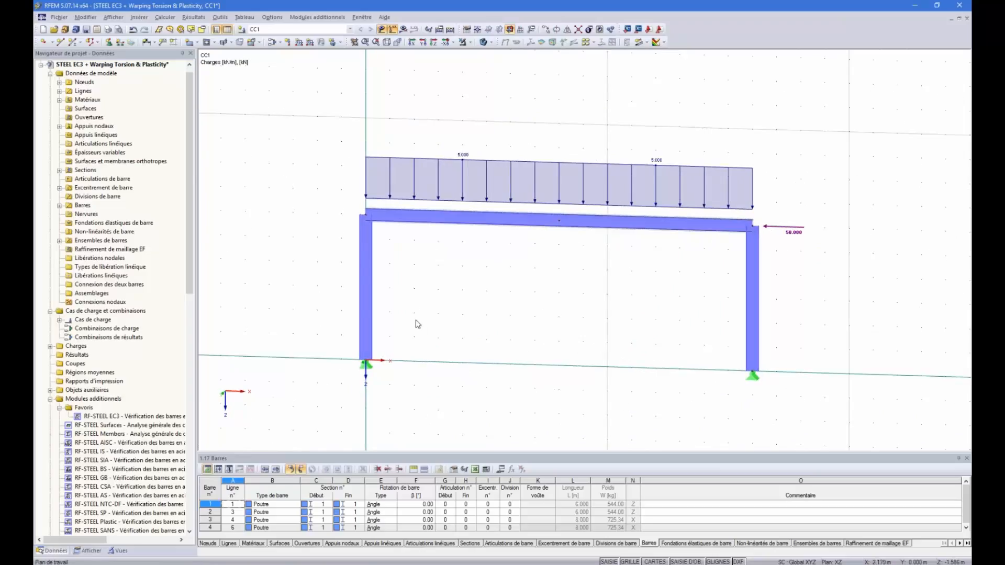
Open the RF-STEEL EC3 module and select all sets of members for design, keeping the French NF National Annex.
double_click(108, 417)
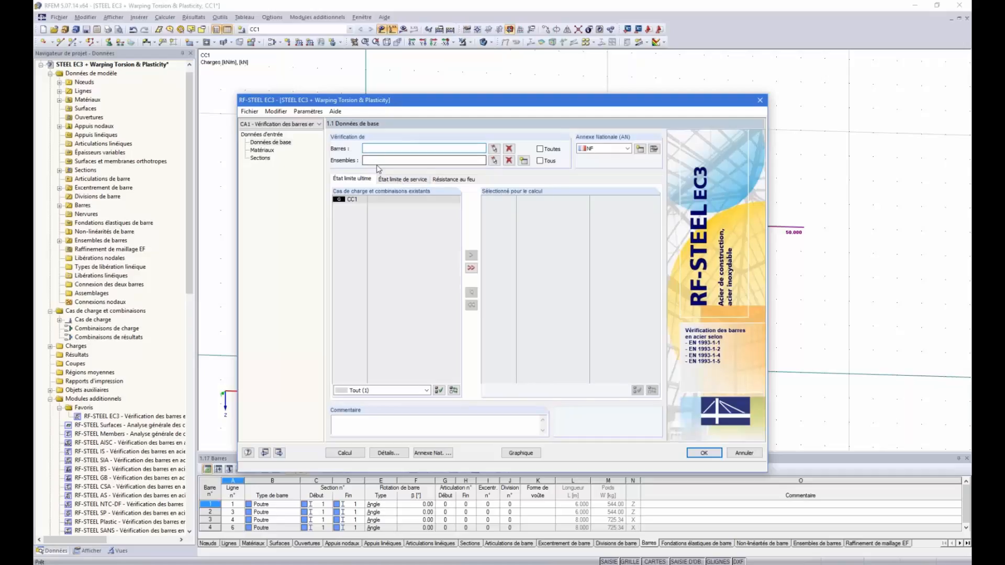
drag(443, 100, 477, 199)
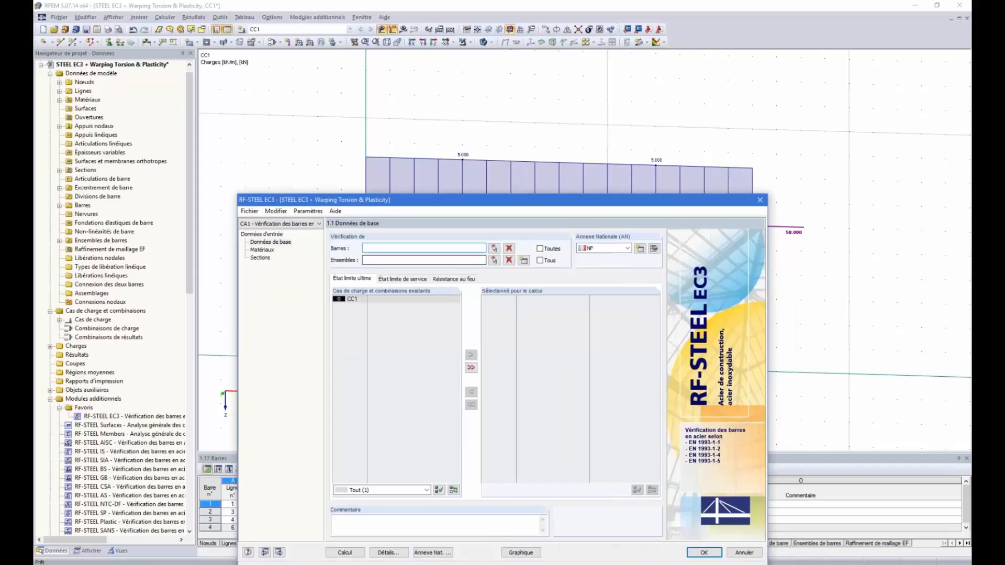
click(540, 260)
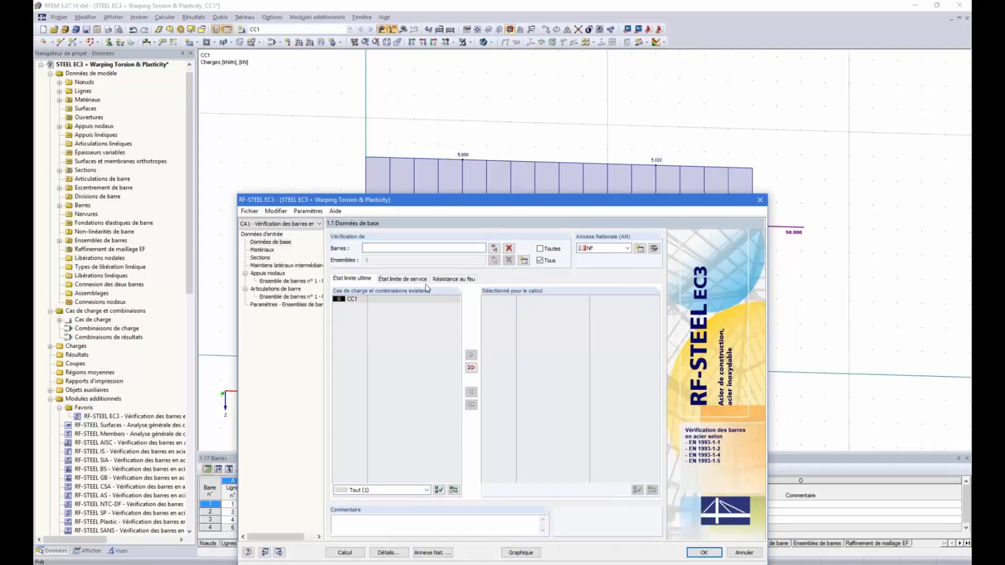
click(627, 249)
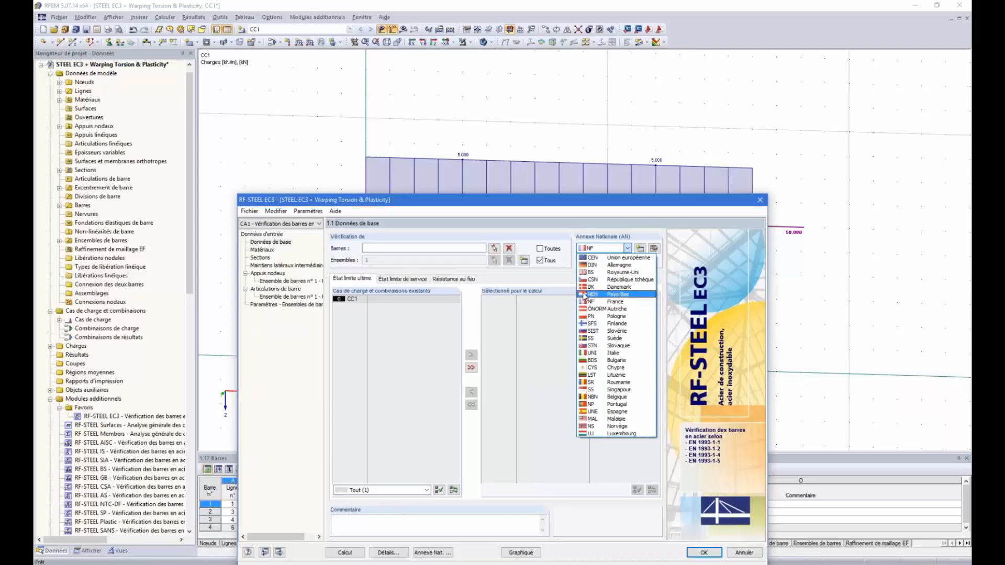
click(551, 224)
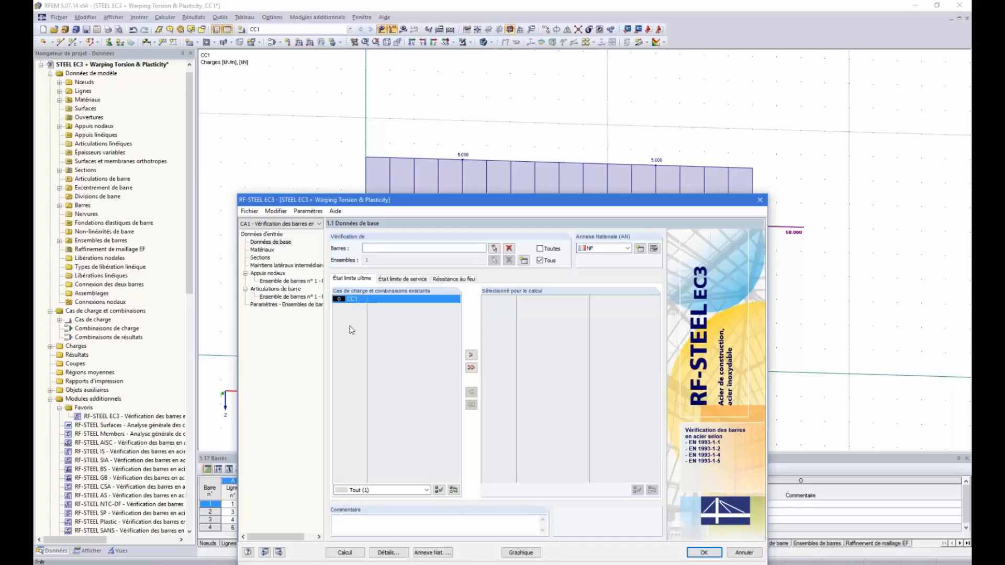
Add load combination CC1 to the ultimate limit state design.
double_click(352, 302)
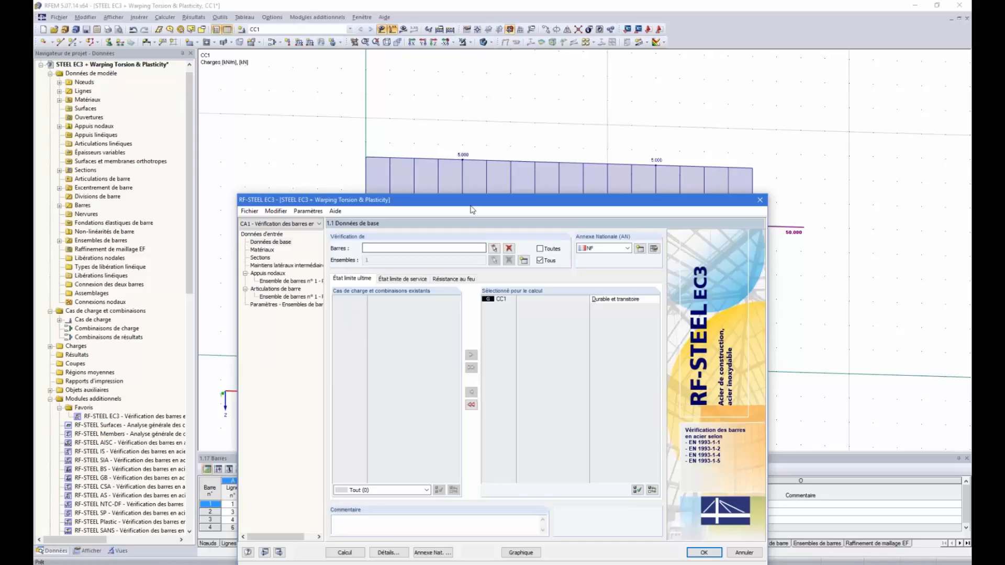
drag(471, 202, 502, 128)
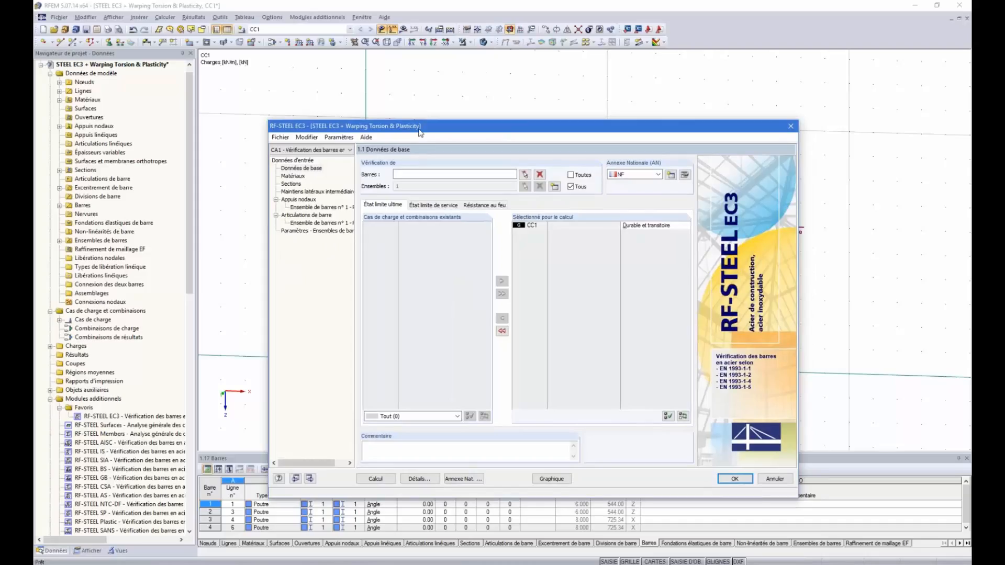
drag(434, 128, 424, 150)
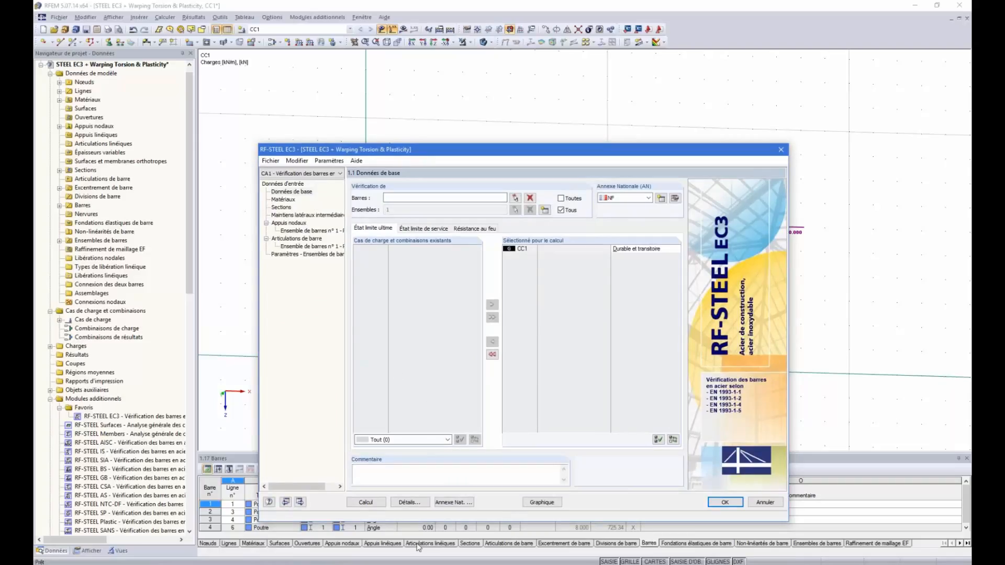
Set the stability analysis method for sets of members to the equivalent member method, 6.3.1 ... 6.3.3, in the calculation details.
click(413, 503)
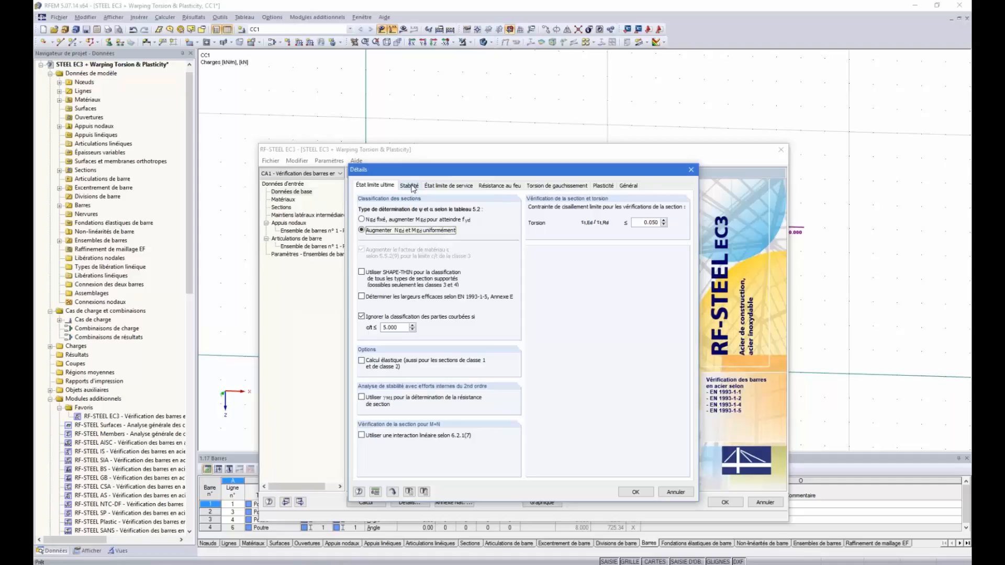
click(411, 186)
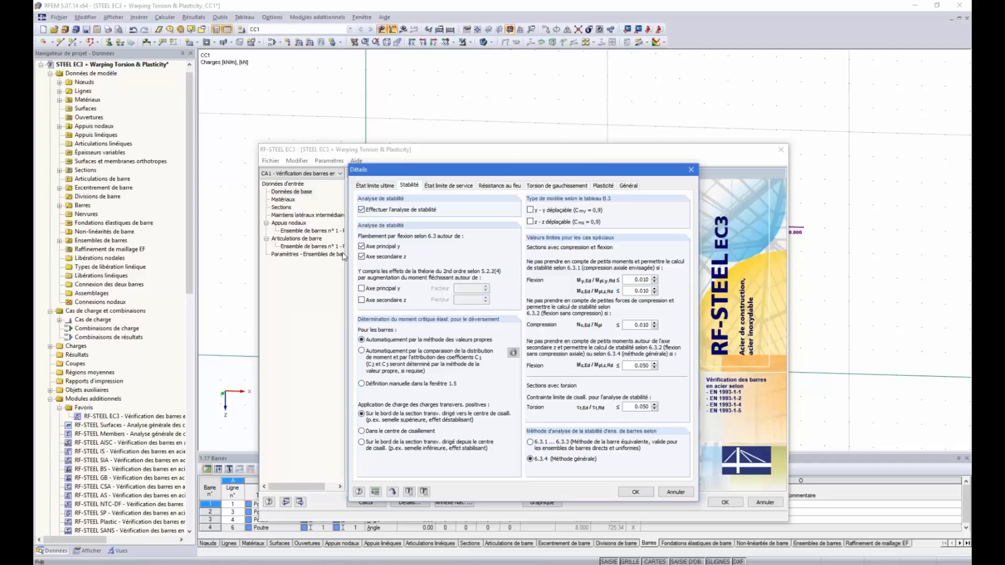
click(531, 442)
click(634, 493)
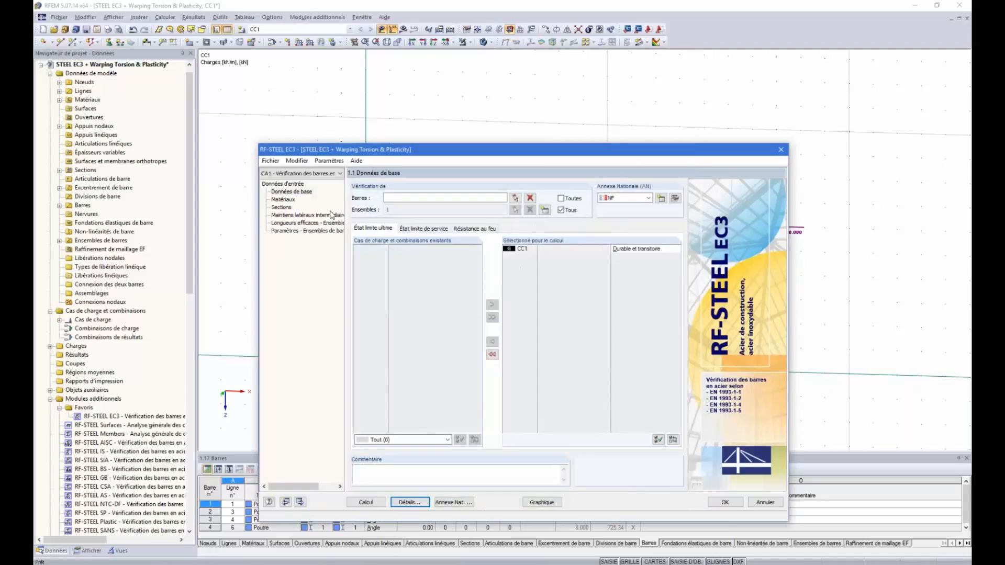
Review the material data and the IPE 500 section properties, including the buckling curves.
click(289, 200)
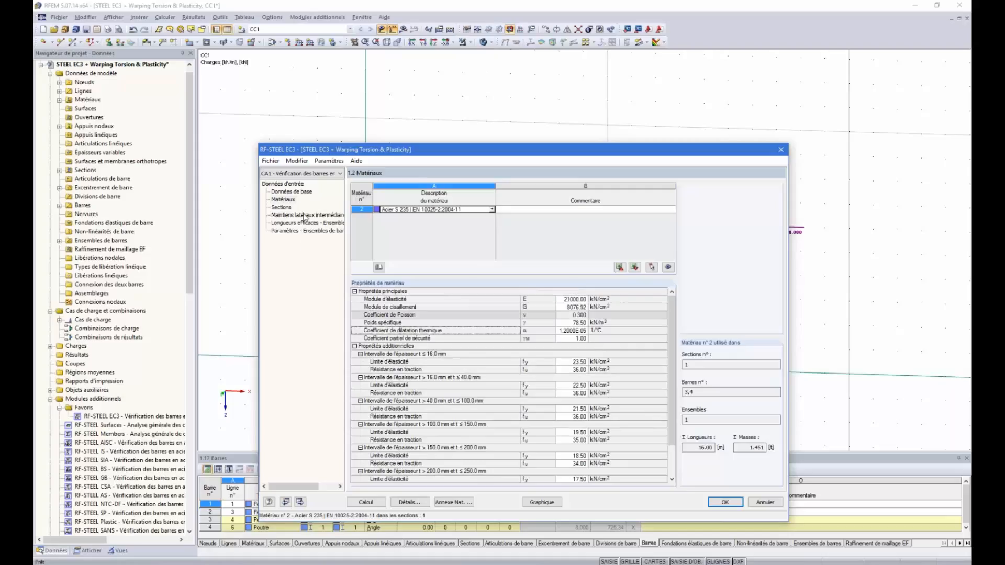
click(286, 209)
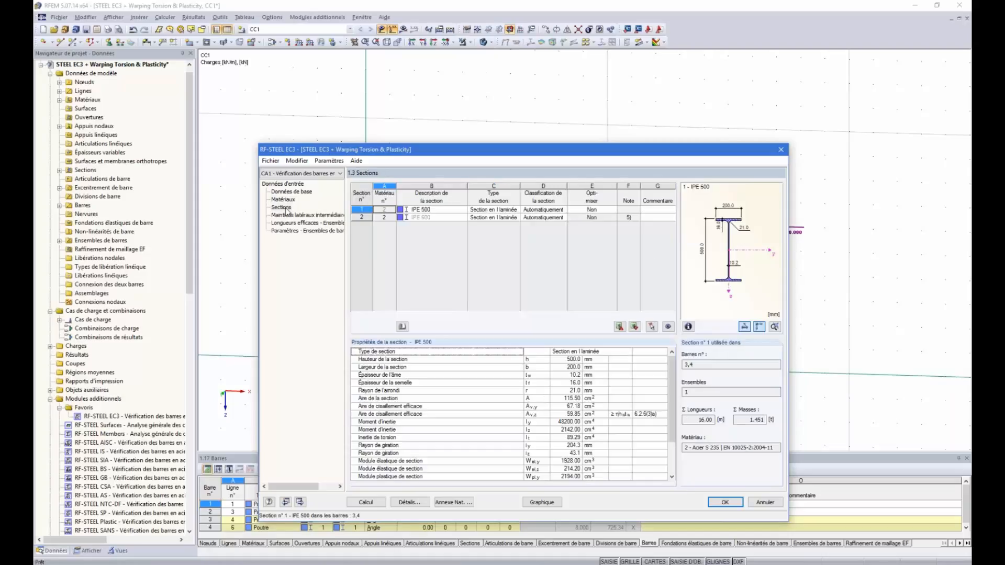
click(431, 209)
mouse_move(427, 149)
mouse_down()
mouse_move(438, 312)
mouse_move(409, 149)
mouse_up()
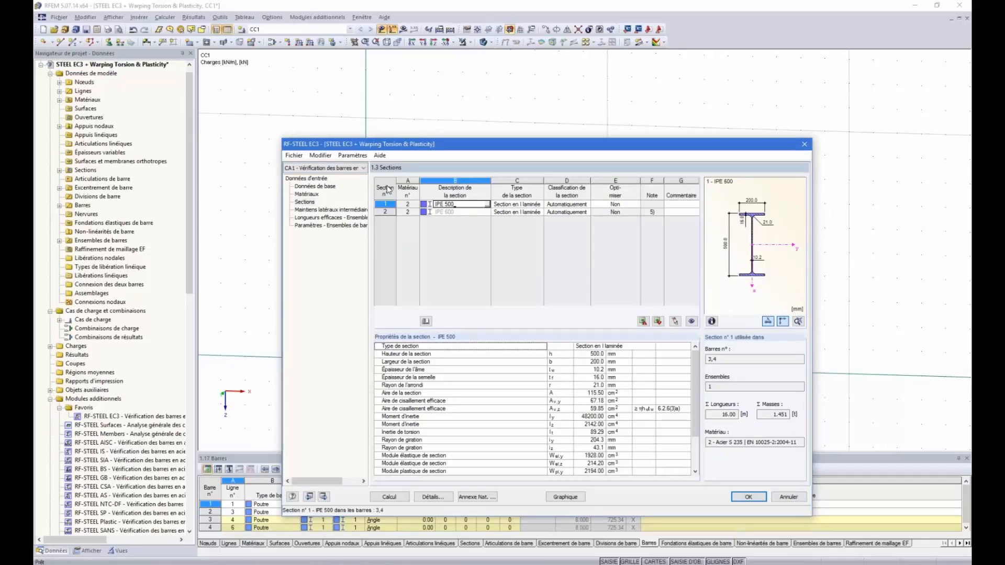
scroll(481, 362, down, 2)
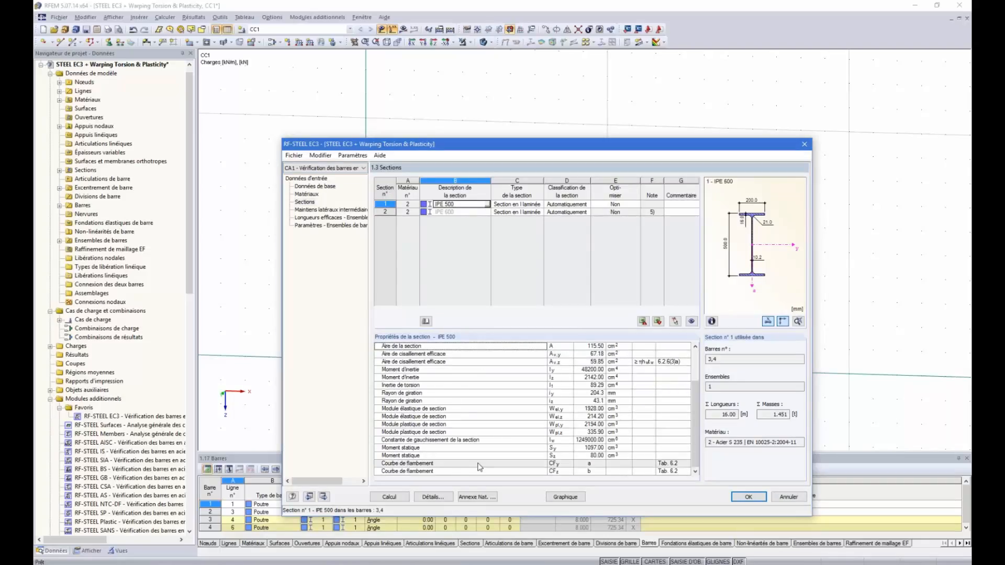
scroll(463, 454, up, 1)
scroll(463, 454, up, 1)
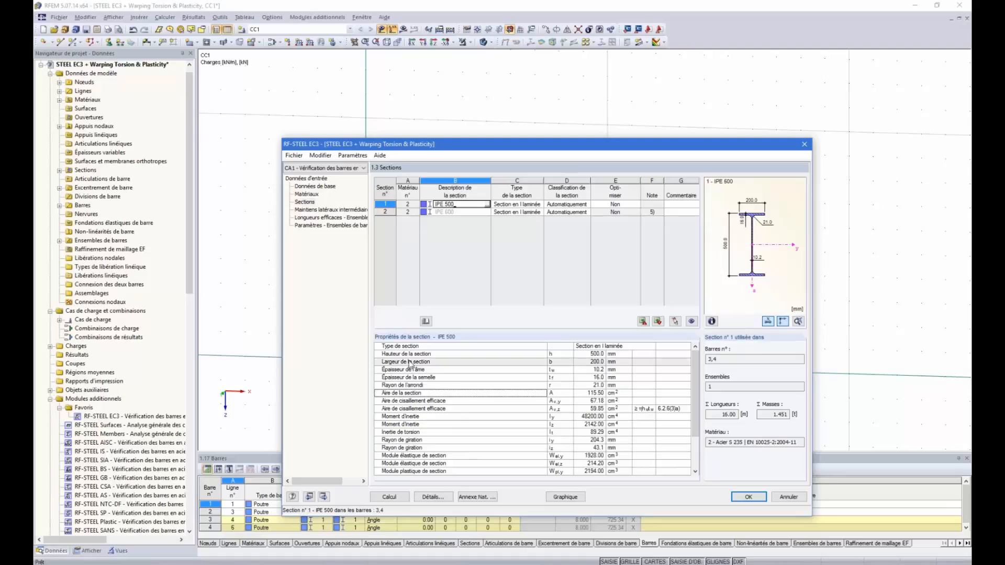
Review the intermediate lateral restraints and the effective lengths of the set of members.
click(319, 210)
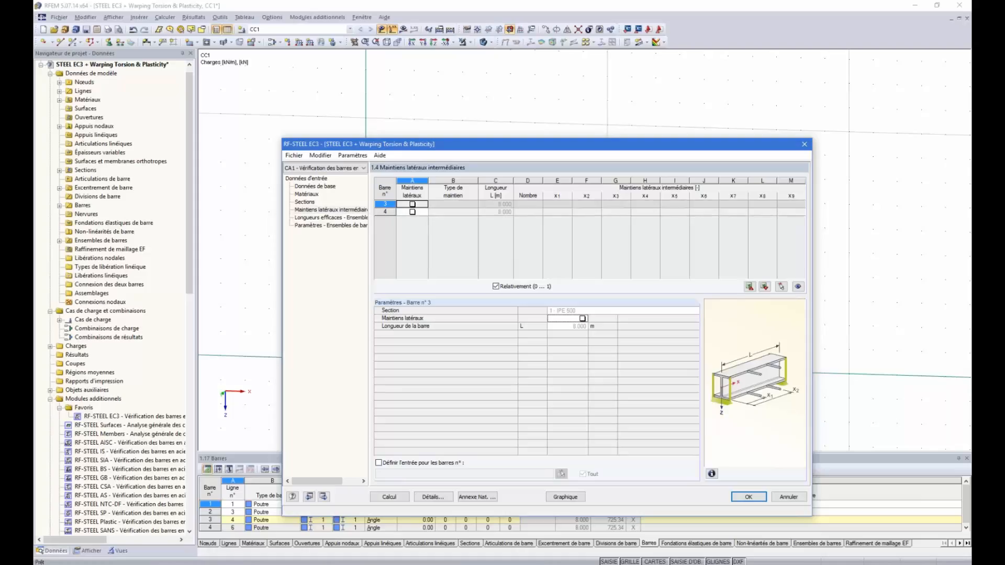
click(338, 218)
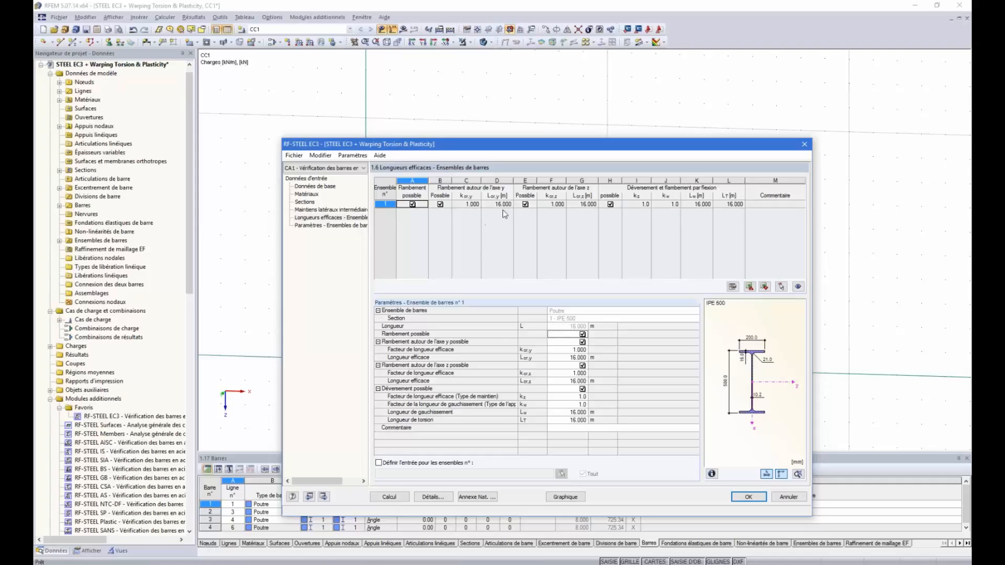
Check the shear panel and rotational restraint parameters of the set of members and run the design calculation.
click(332, 227)
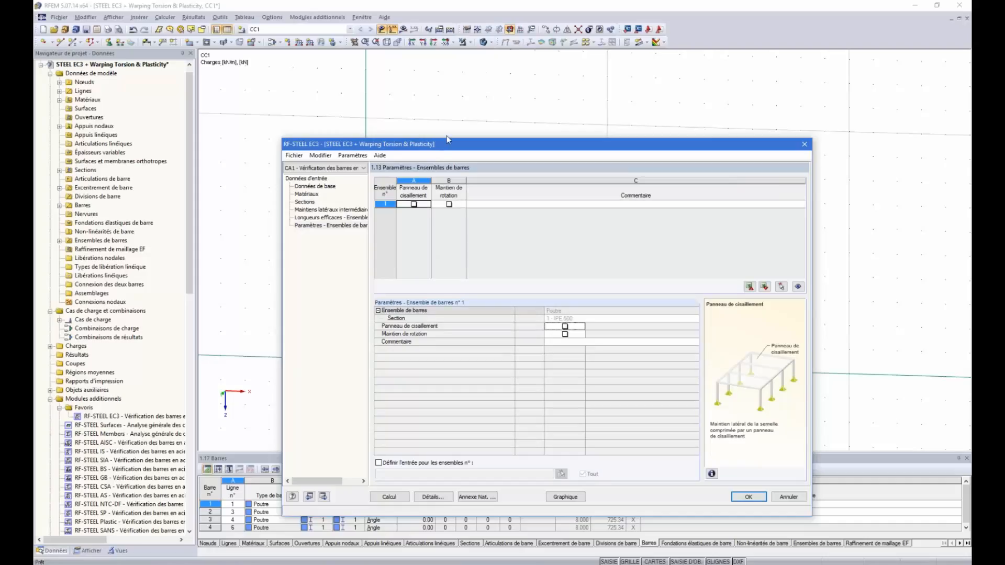
drag(448, 139, 444, 106)
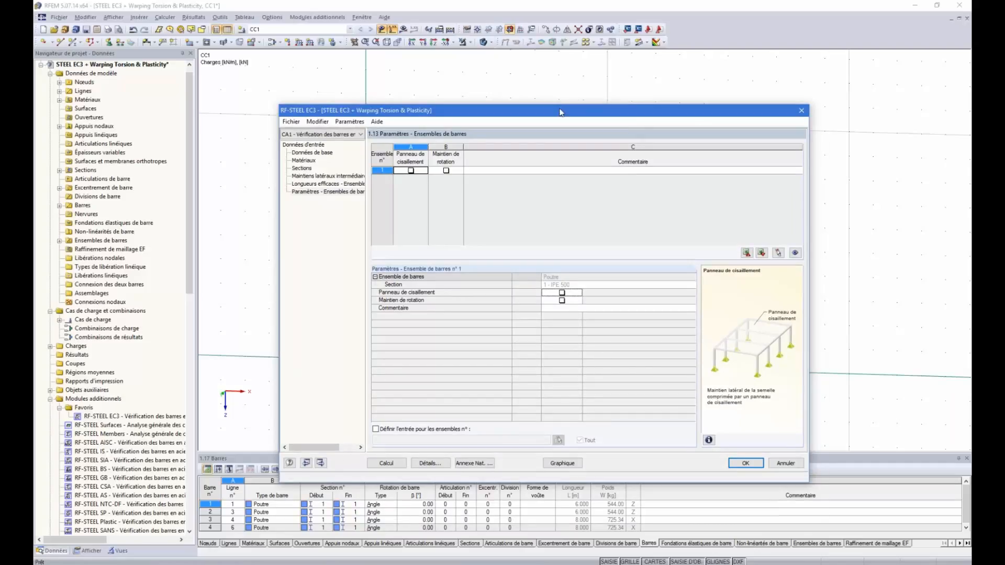
drag(560, 111, 581, 99)
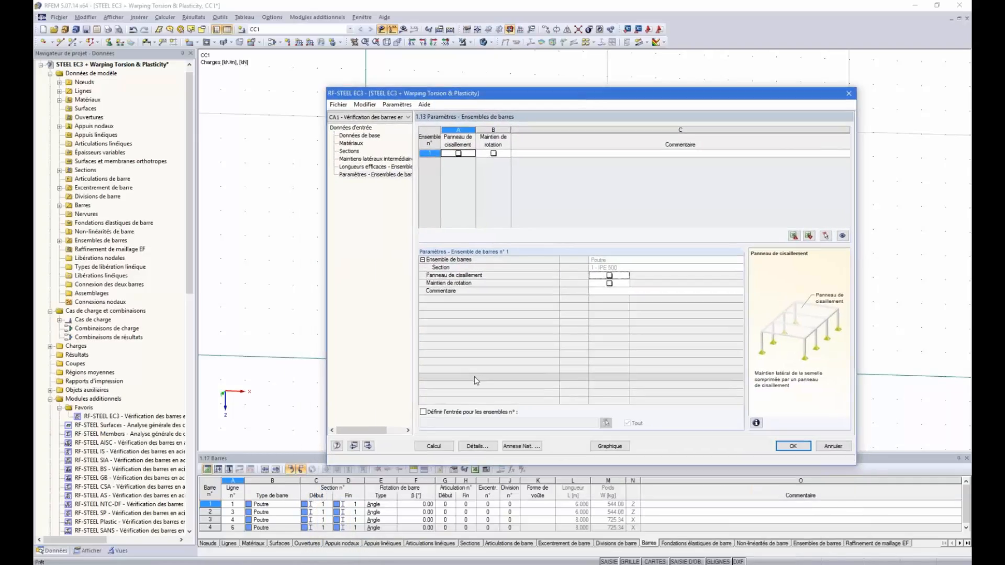
click(443, 447)
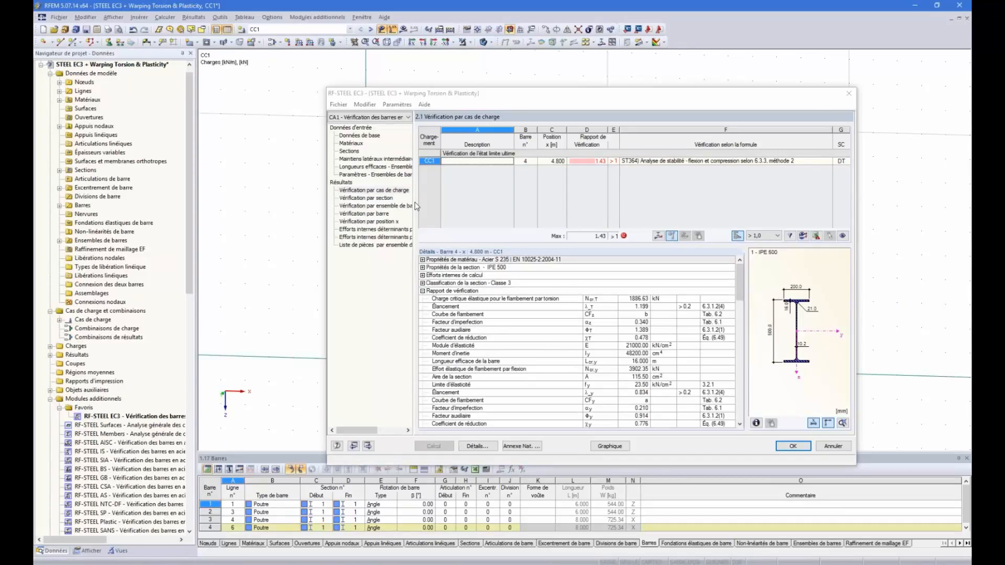
Compare the design results listed by cross-section with those listed by load case.
click(371, 199)
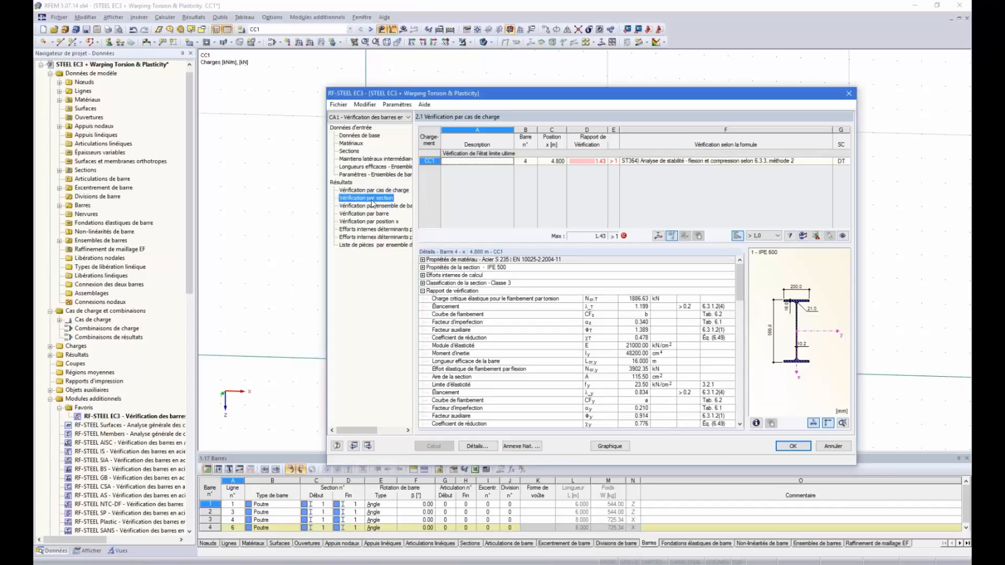
click(377, 191)
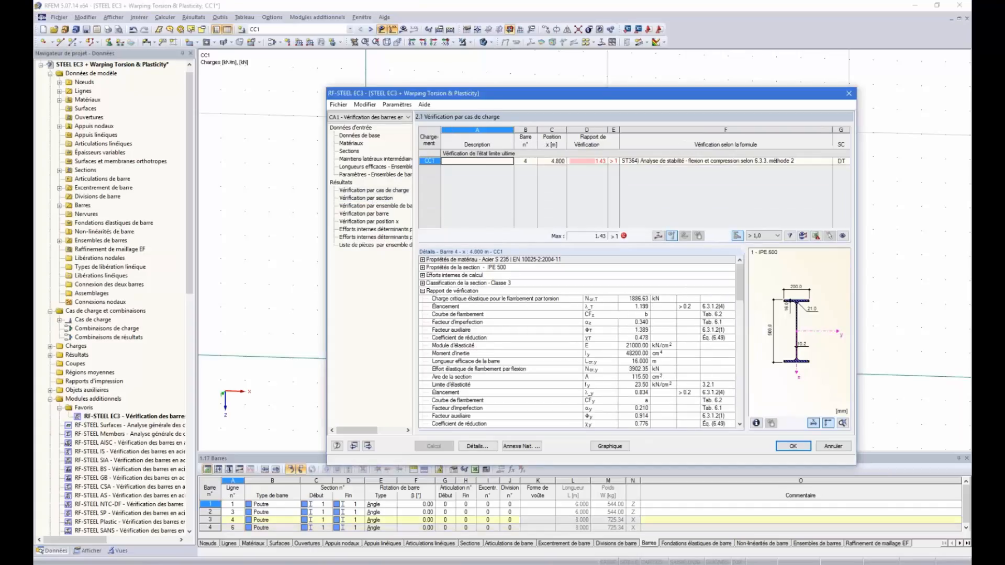
click(375, 199)
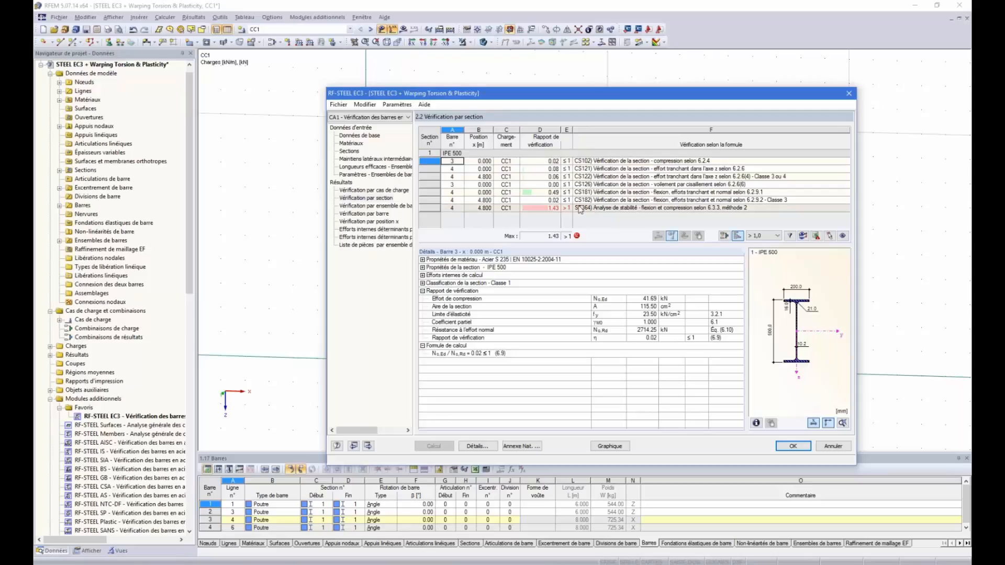
click(366, 191)
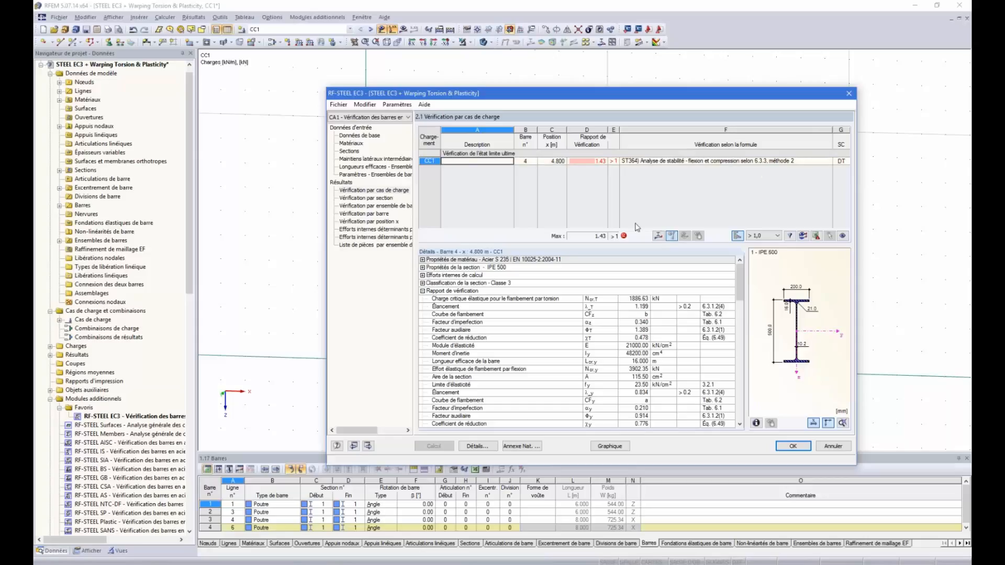
Examine the section classification details of the governing CC1 check, including the flange and web.
scroll(630, 309, down, 2)
scroll(630, 309, up, 2)
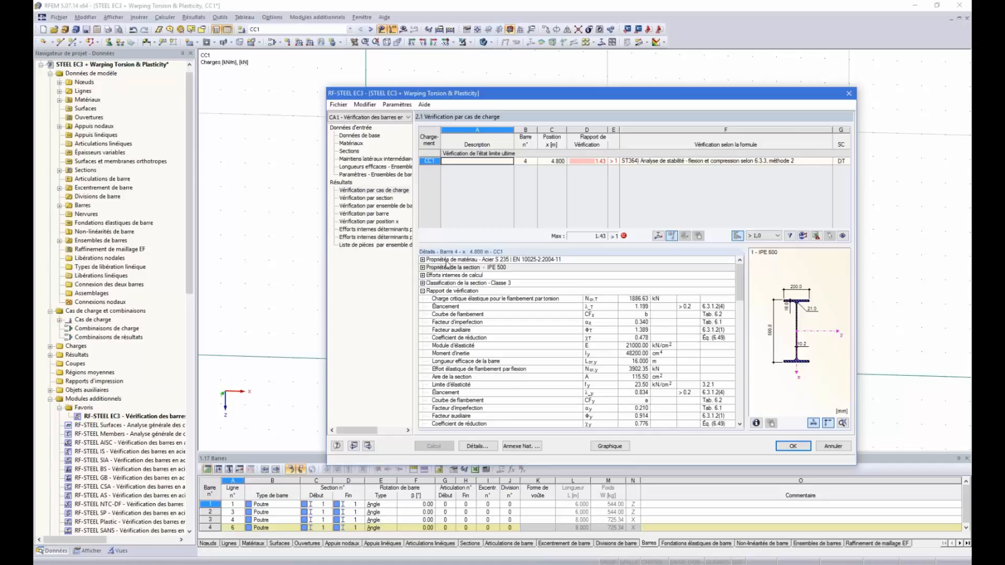
click(423, 283)
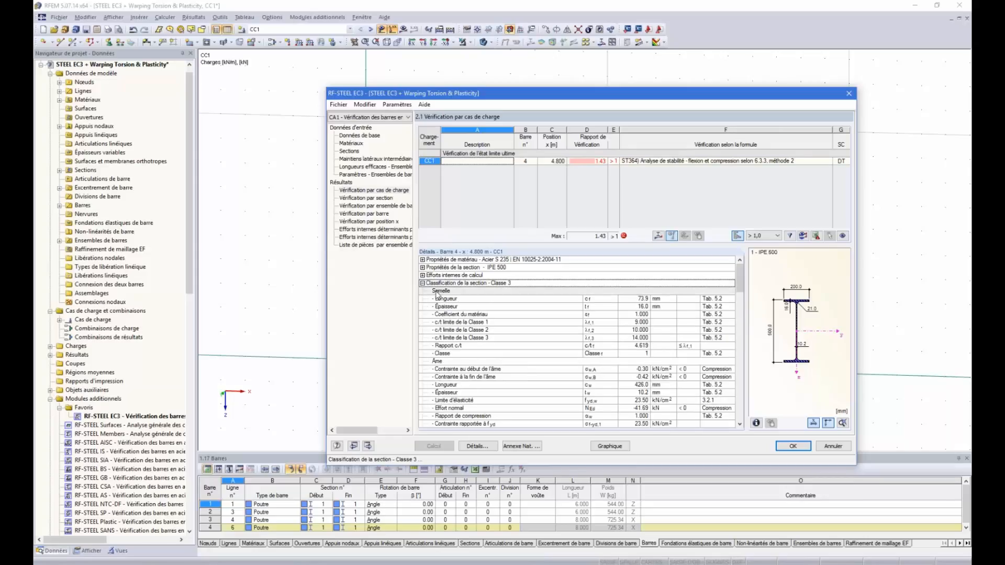
click(423, 284)
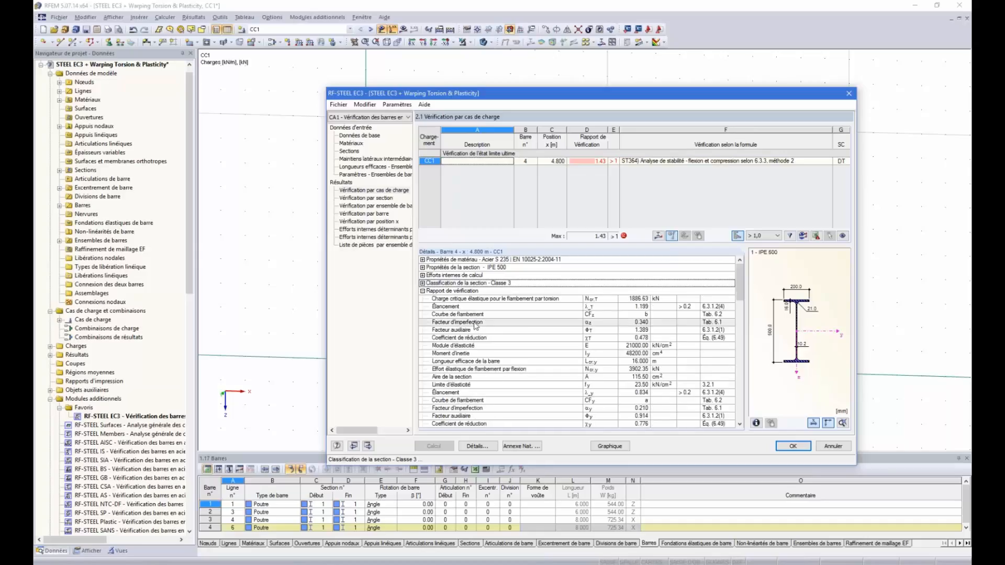
Examine the stability check details for CC1, from the buckling and lateral-torsional buckling factors to the interaction formulas.
scroll(473, 309, down, 1)
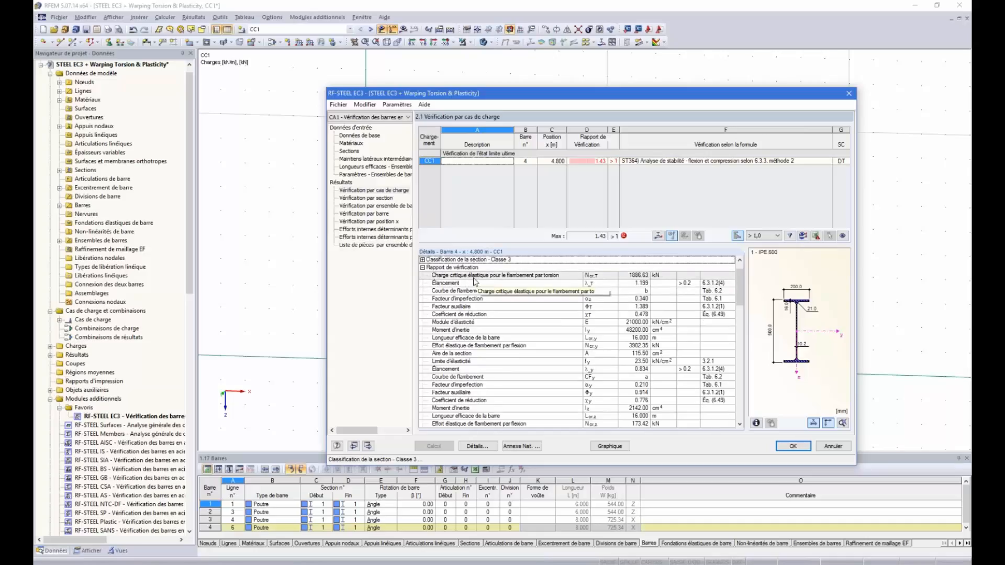
scroll(471, 346, down, 2)
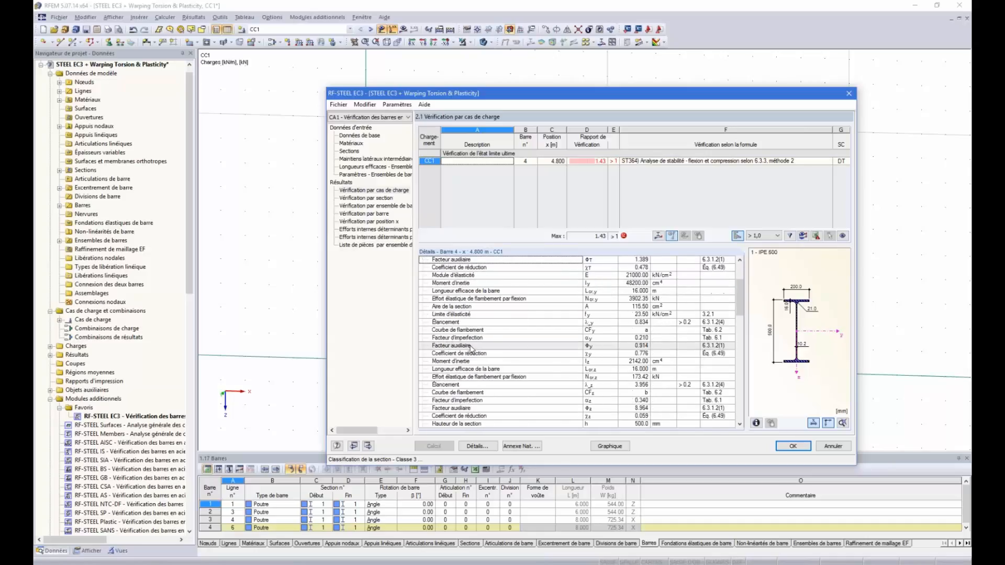
scroll(482, 338, down, 1)
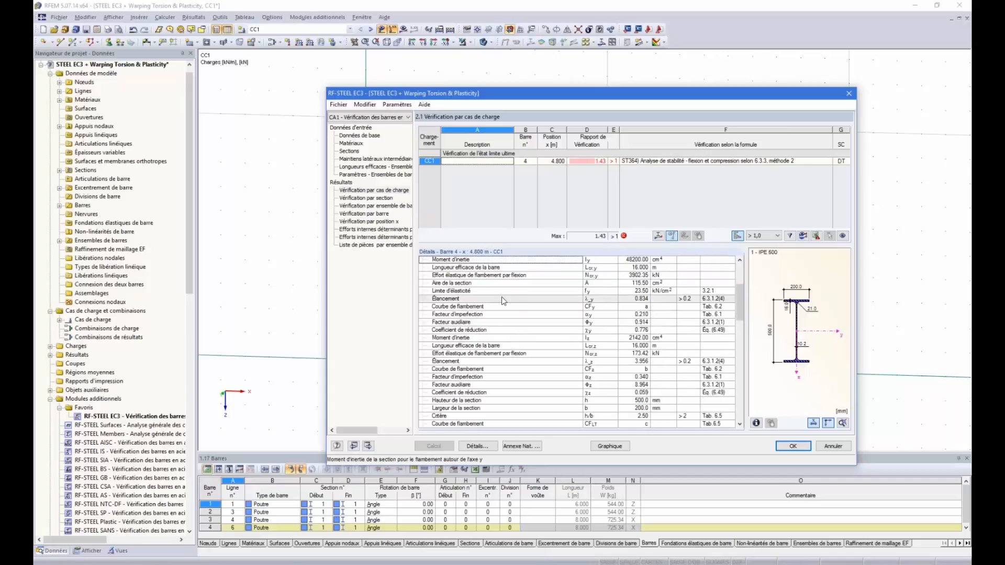
scroll(502, 298, down, 2)
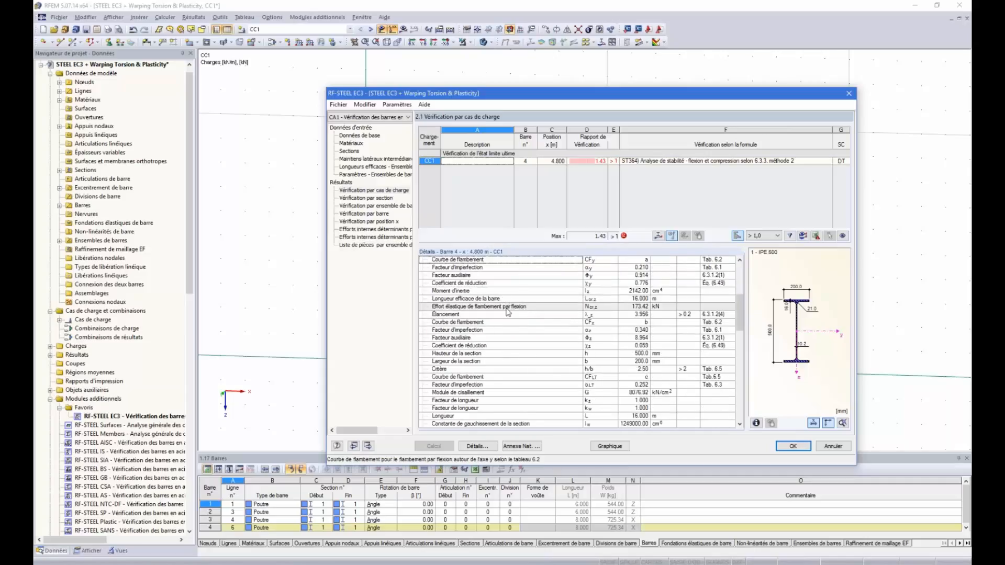
scroll(508, 312, down, 2)
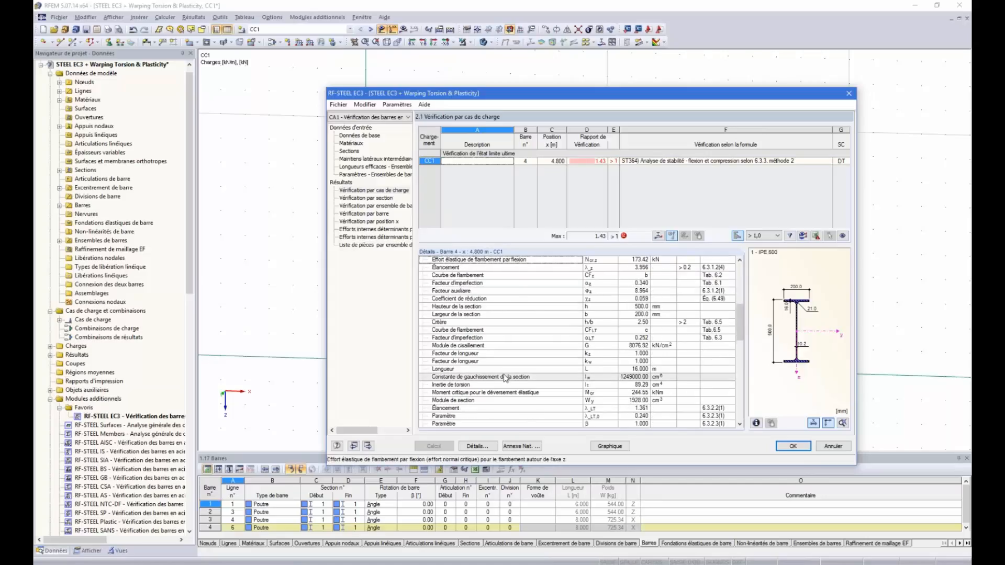
scroll(505, 378, down, 4)
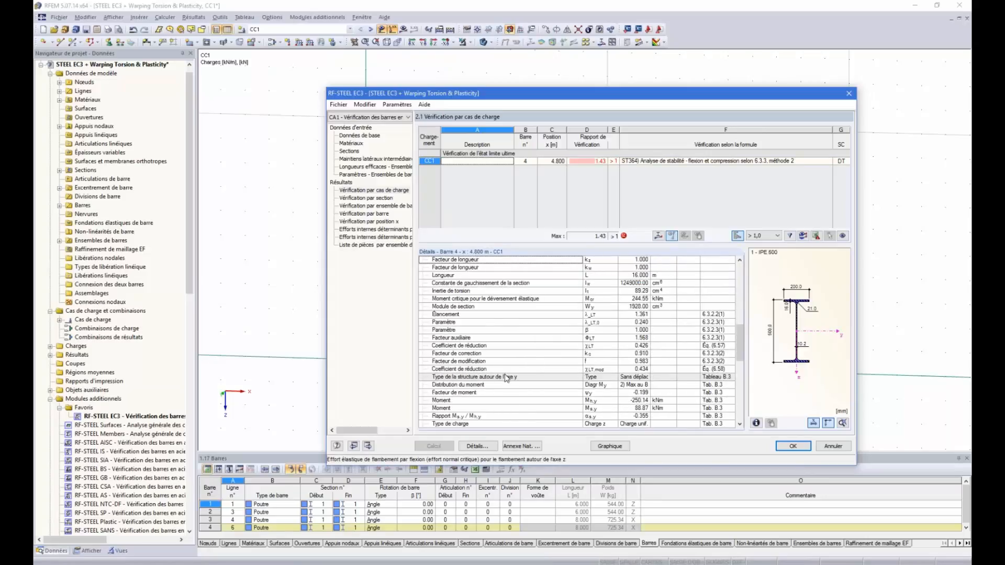
scroll(505, 378, down, 6)
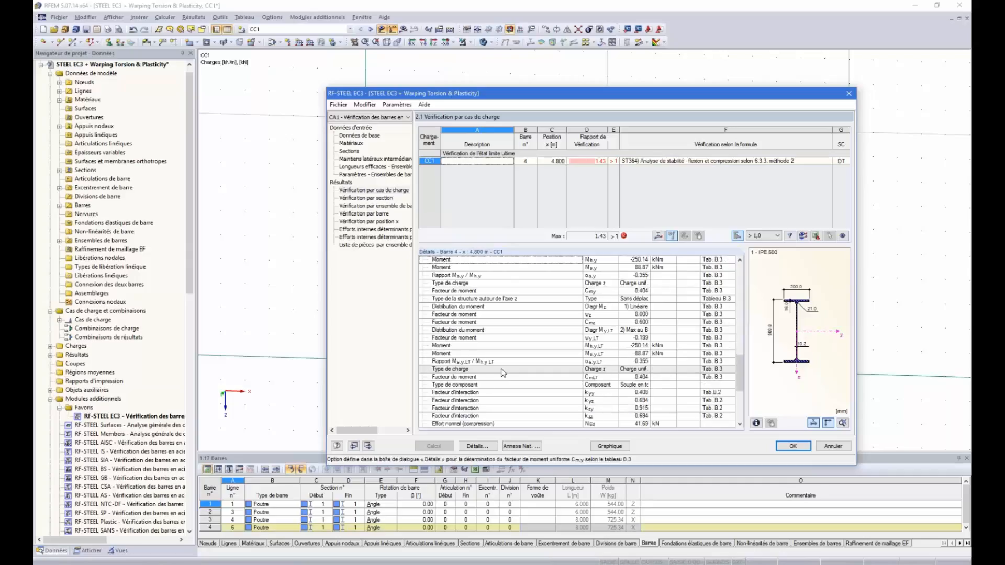
scroll(501, 371, down, 6)
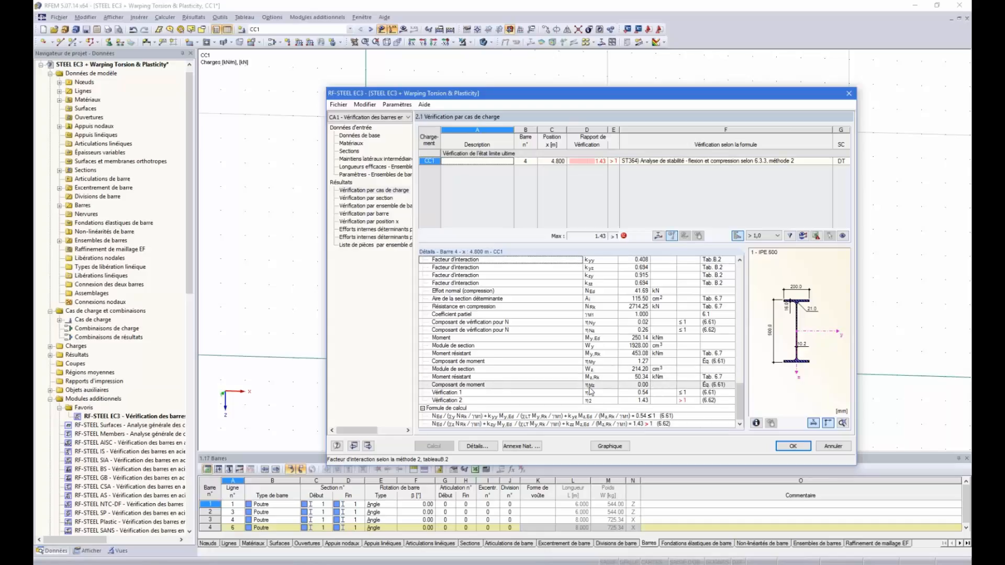
scroll(587, 390, up, 7)
scroll(581, 377, up, 8)
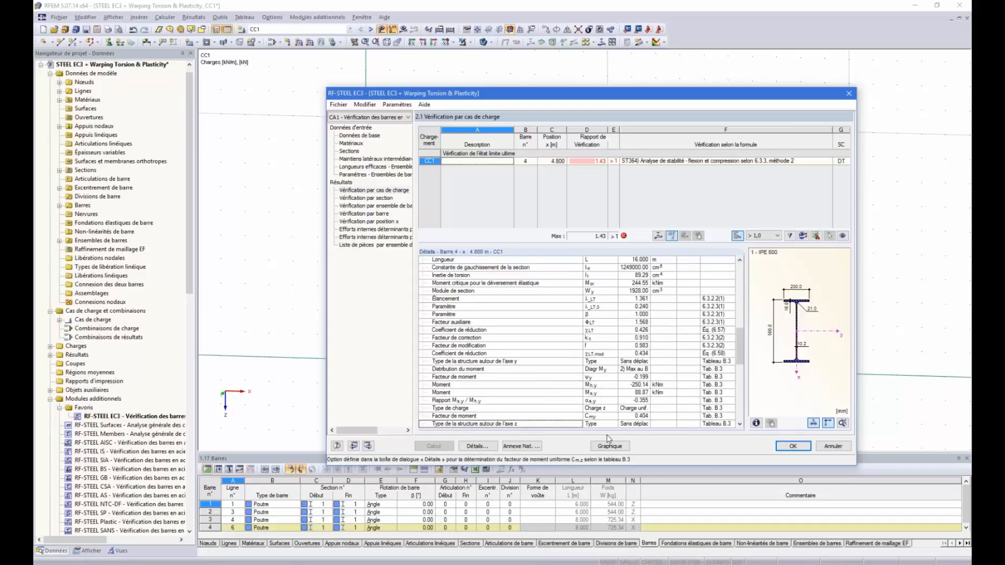
scroll(581, 377, up, 4)
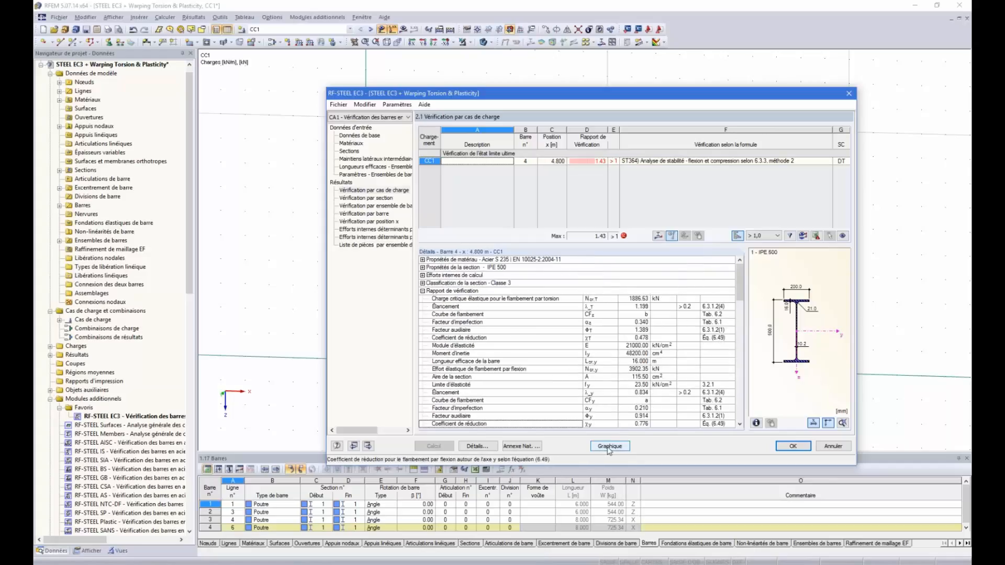
Show the design results graphically on the frame, with the ultimate limit state section classification instead of the design ratio.
click(610, 446)
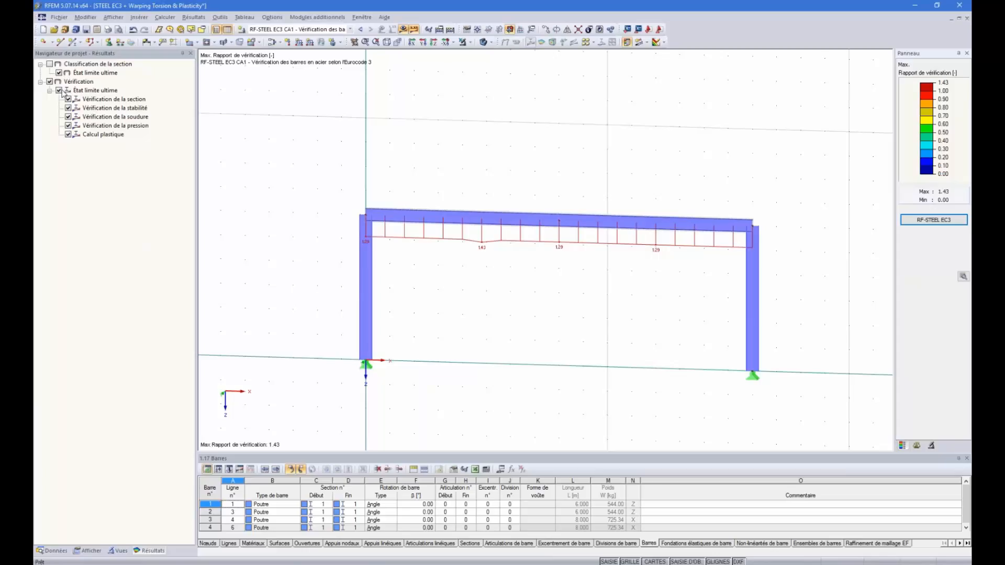
click(59, 90)
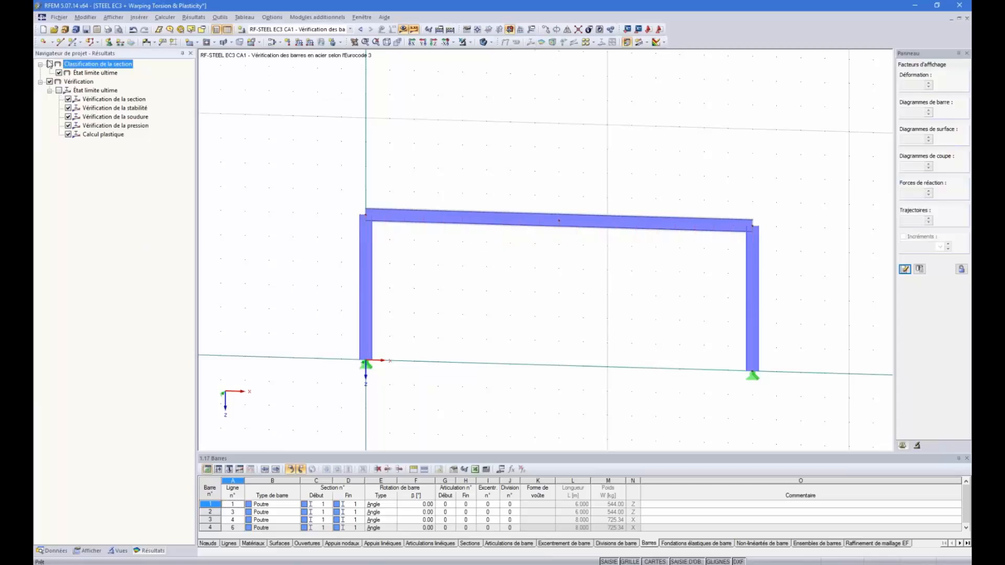
click(50, 64)
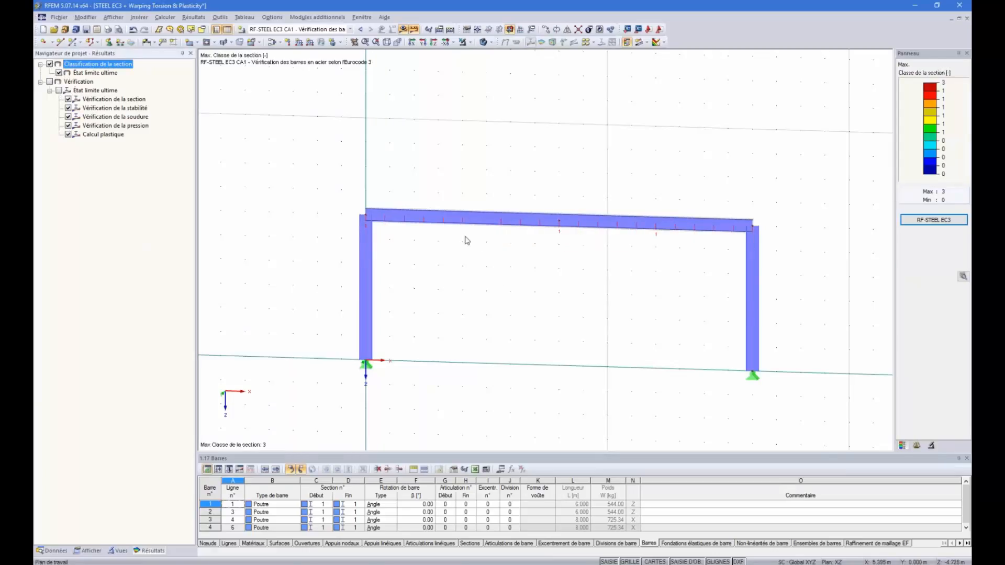
click(59, 73)
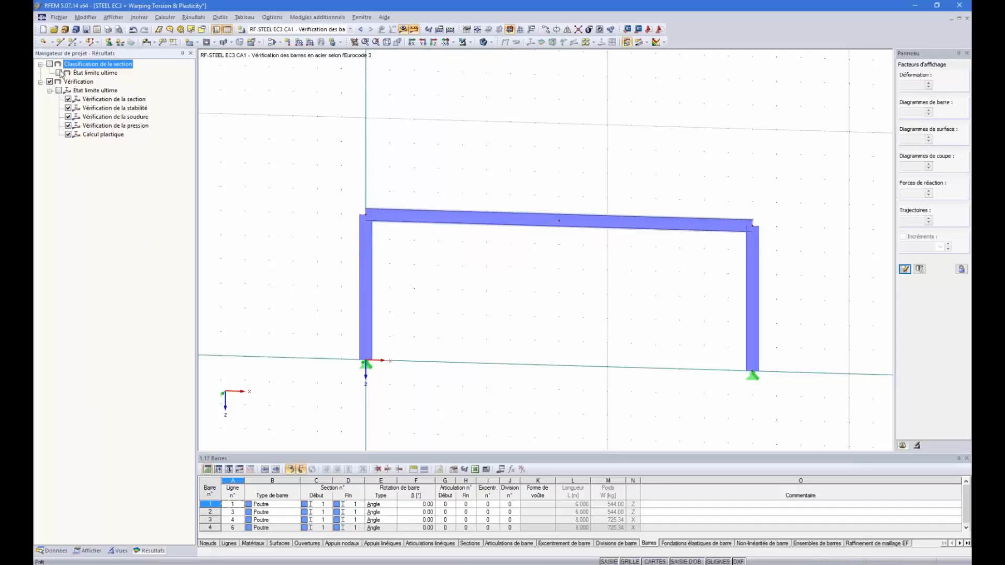
click(59, 73)
ctrl+middle_drag(603, 137, 351, 290)
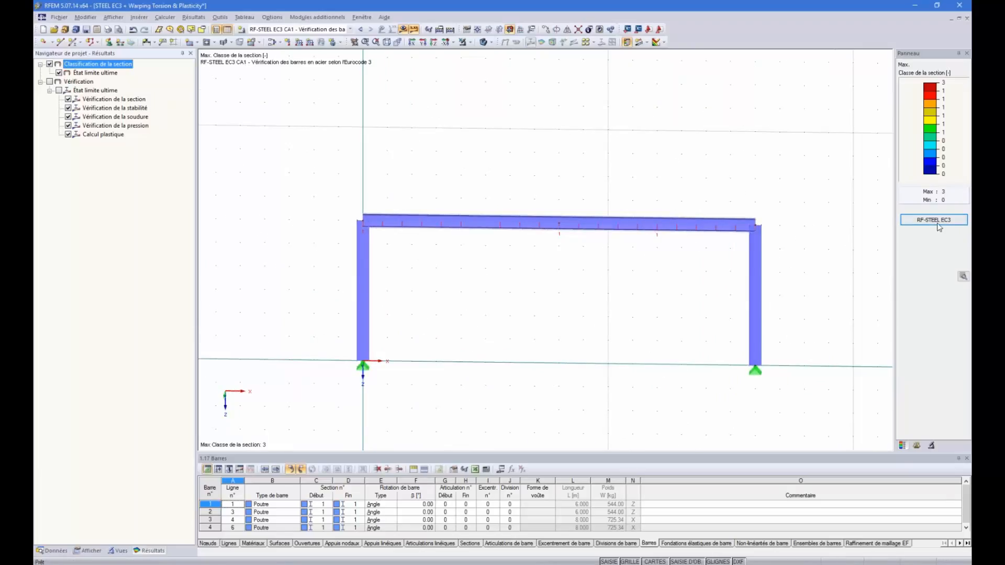
Switch the display factor mode for the member diagrams and inspect the section class diagram along the beam.
click(917, 446)
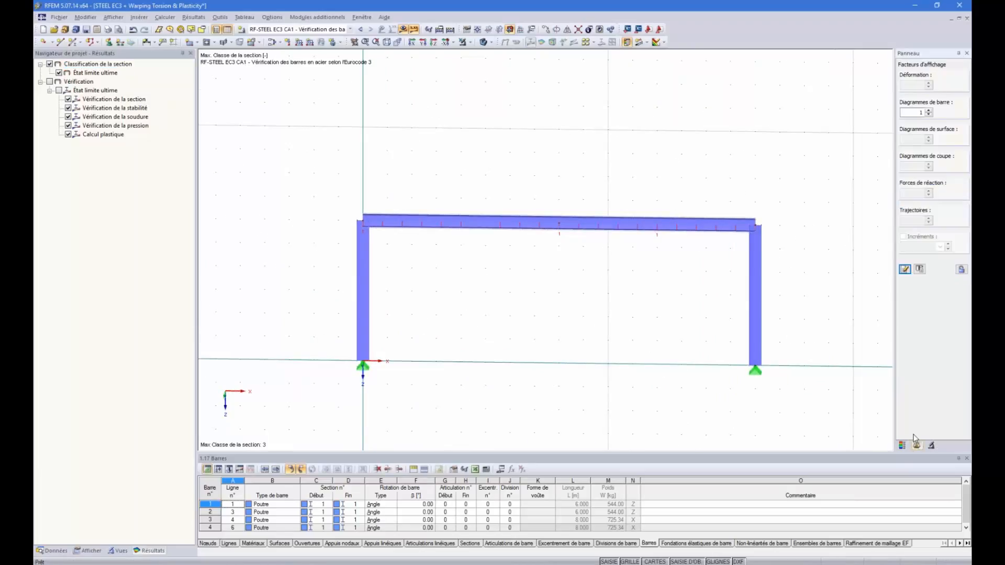
click(920, 269)
ctrl+middle_drag(590, 288, 534, 305)
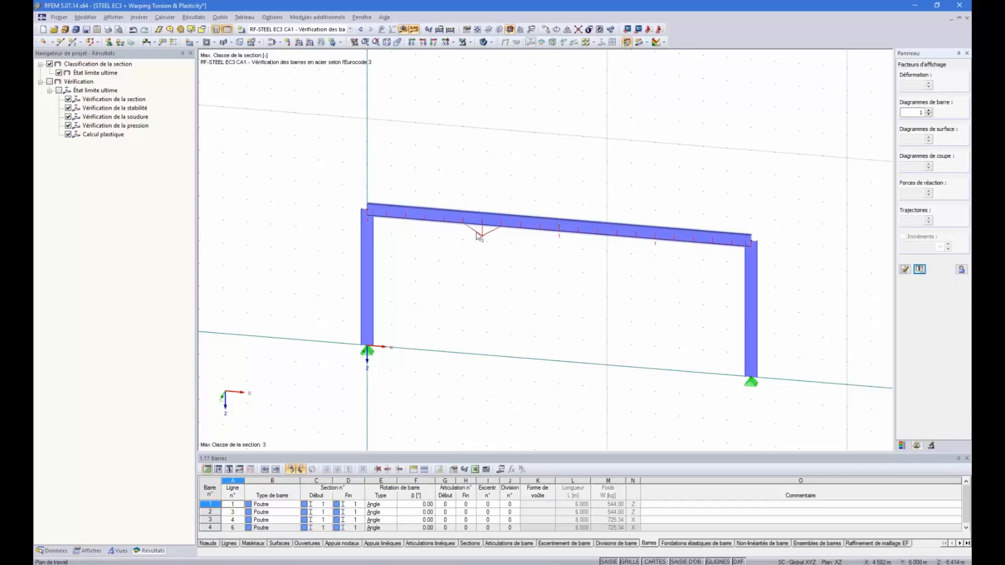
ctrl+middle_drag(483, 257, 515, 267)
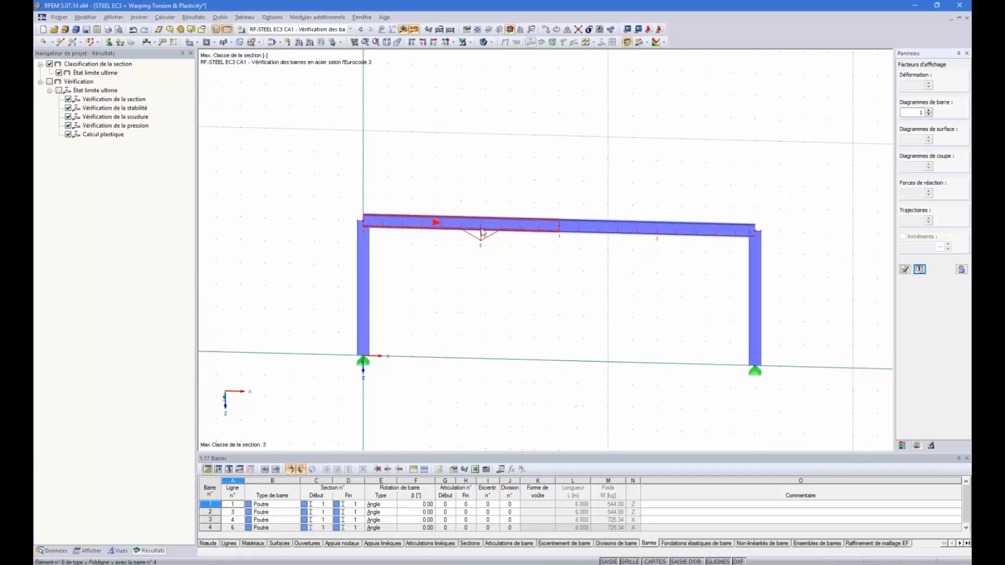
ctrl+middle_drag(518, 360, 544, 312)
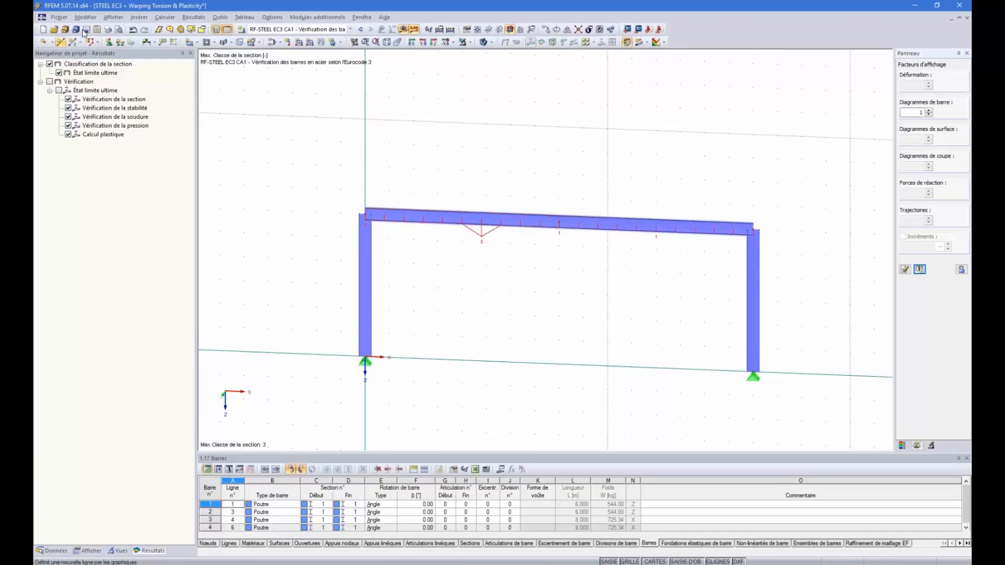
Display the axial force N diagram of the members for CC1 with the loads hidden.
click(361, 29)
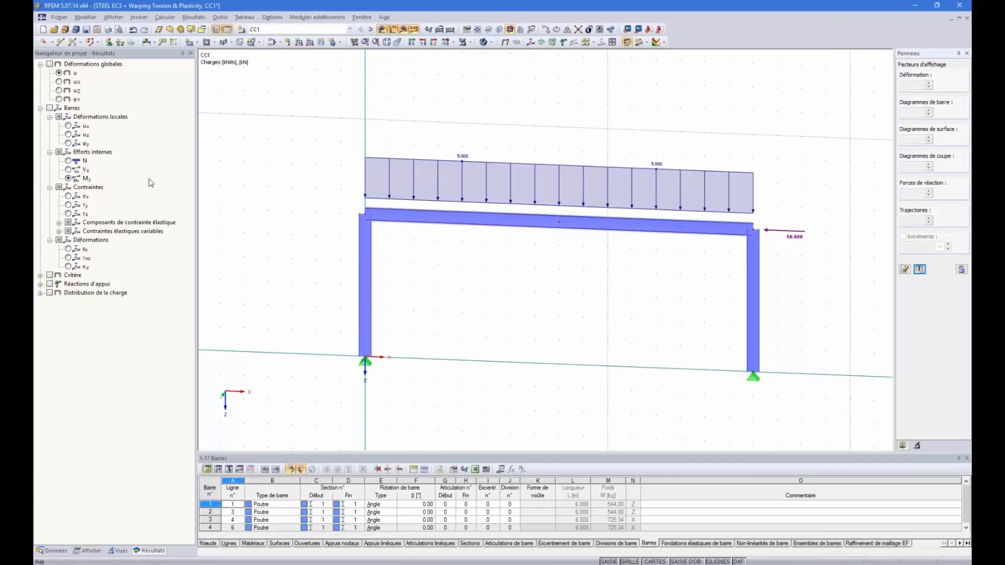
click(69, 161)
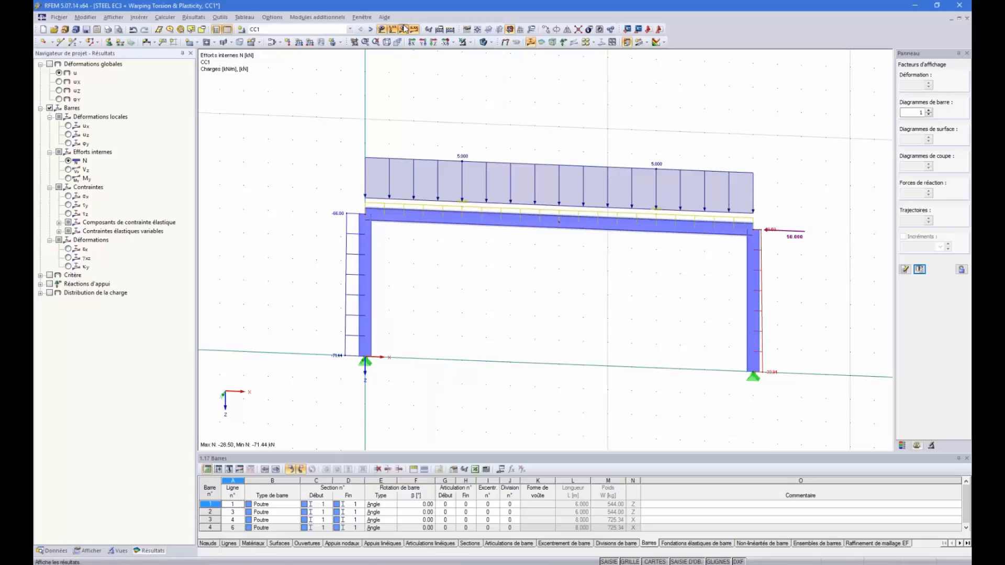
click(383, 30)
scroll(555, 312, up, 1)
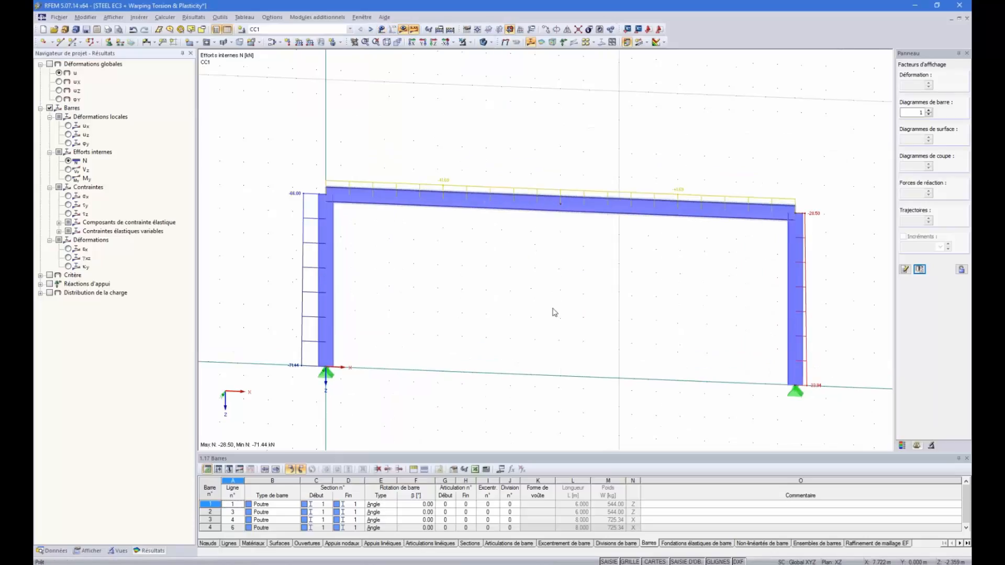
middle_drag(597, 321, 576, 313)
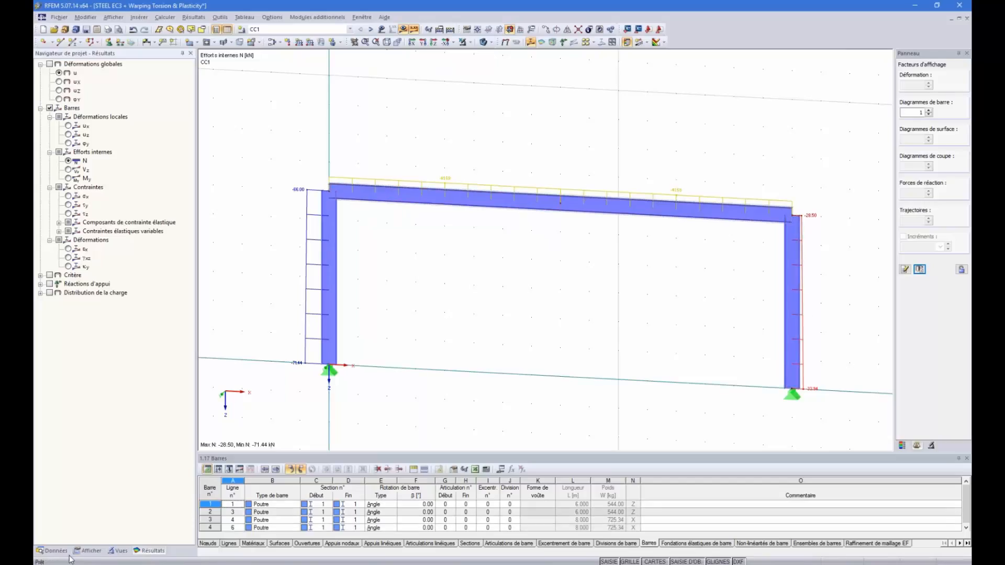
Set the members' result diagrams to the two-colour display (A deux couleurs).
click(89, 551)
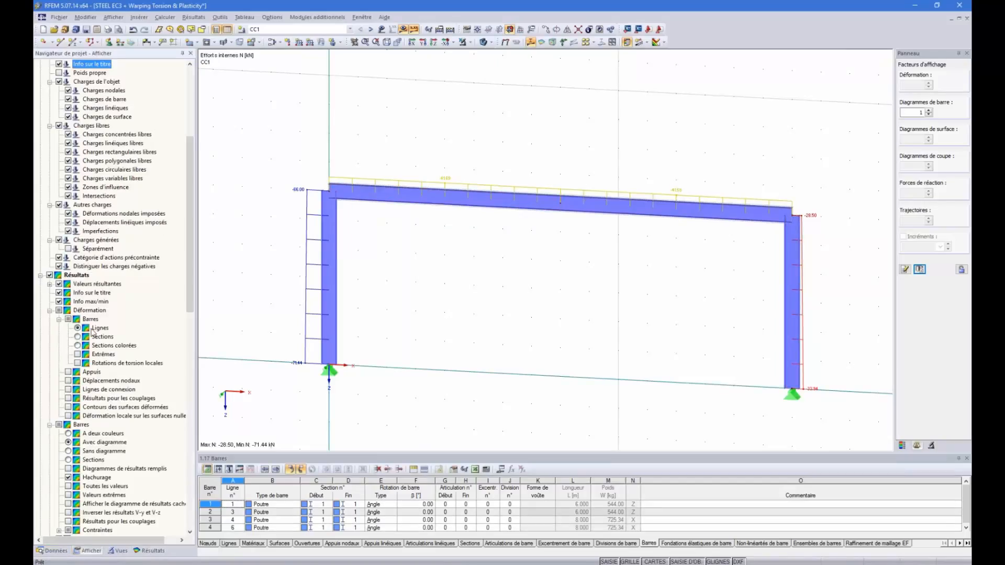
click(51, 311)
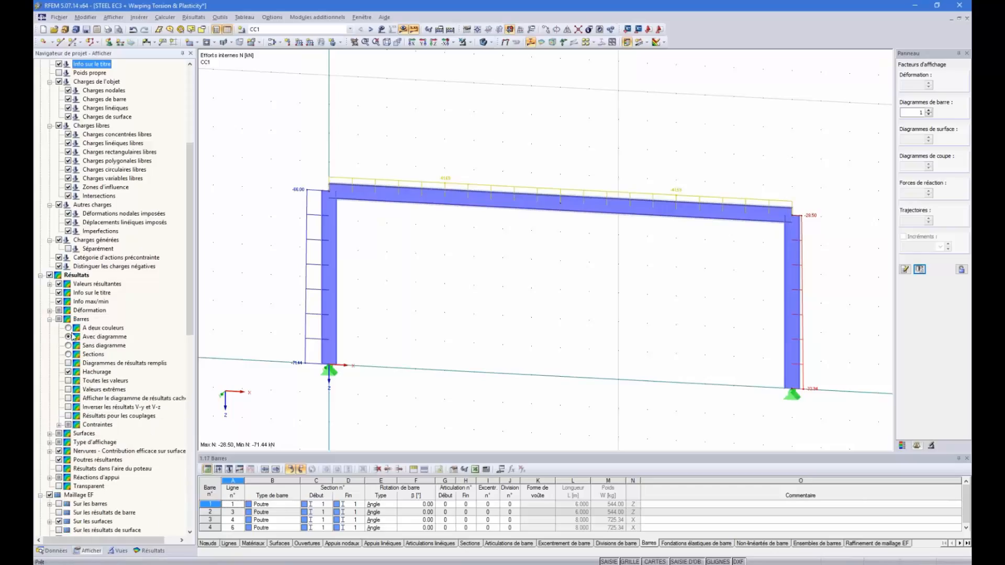
click(68, 328)
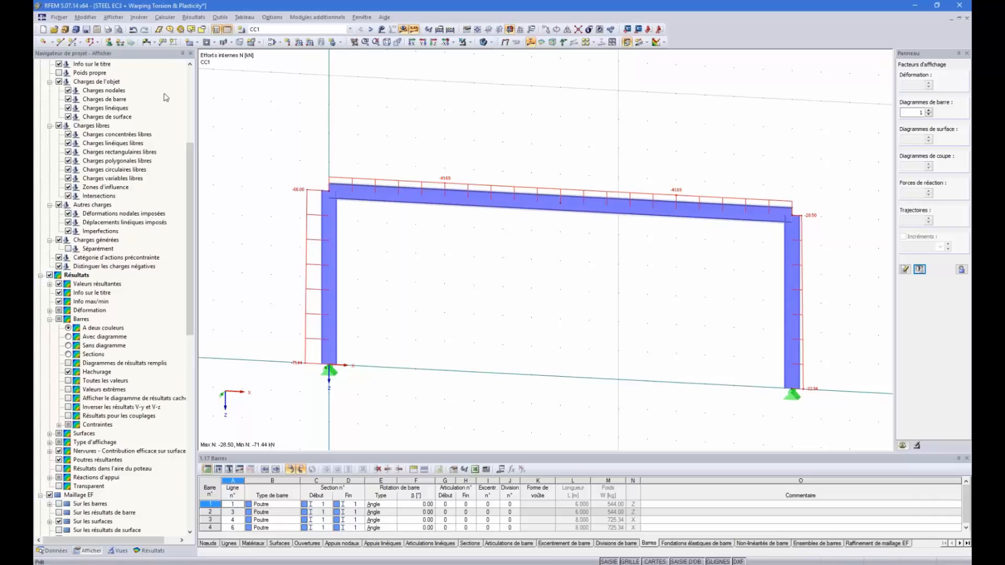
Display the shear force Vz diagram of the members for CC1, followed by the bending moment My diagram.
click(58, 551)
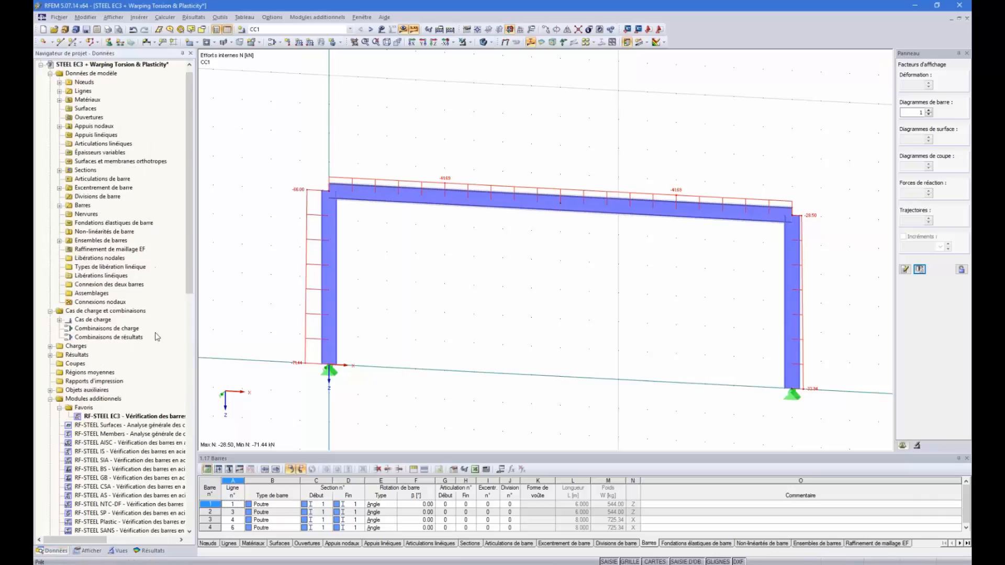
click(150, 550)
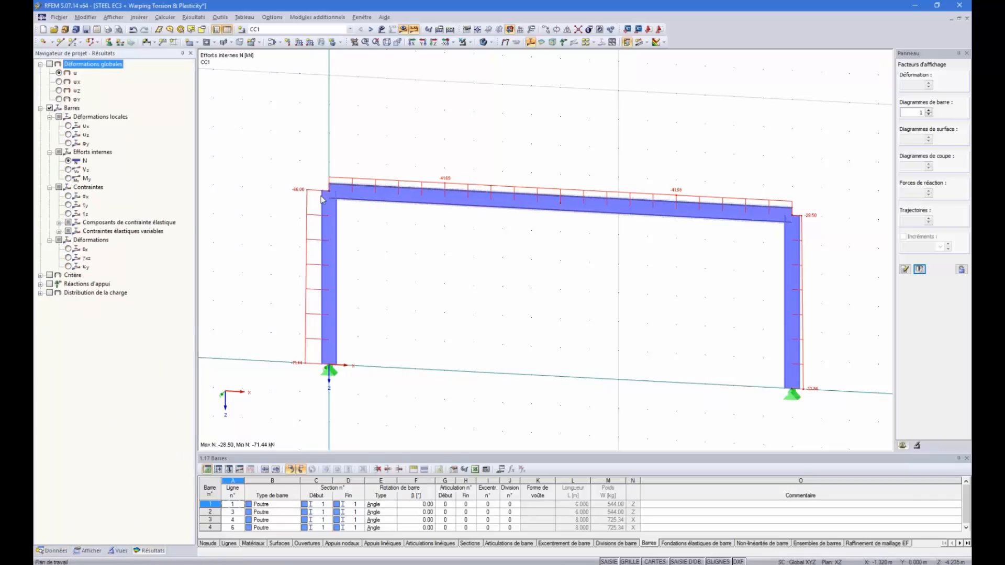
click(68, 170)
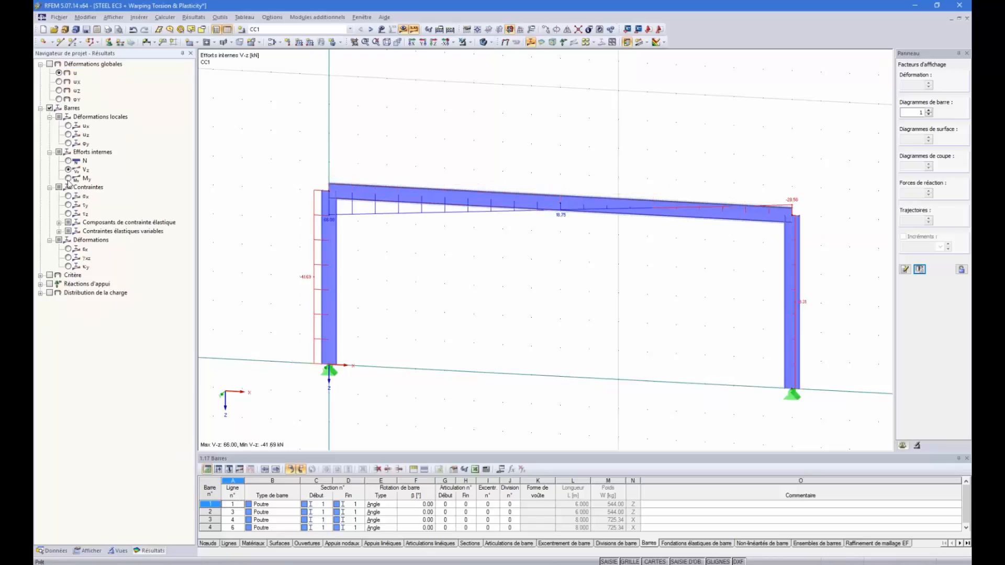
click(68, 180)
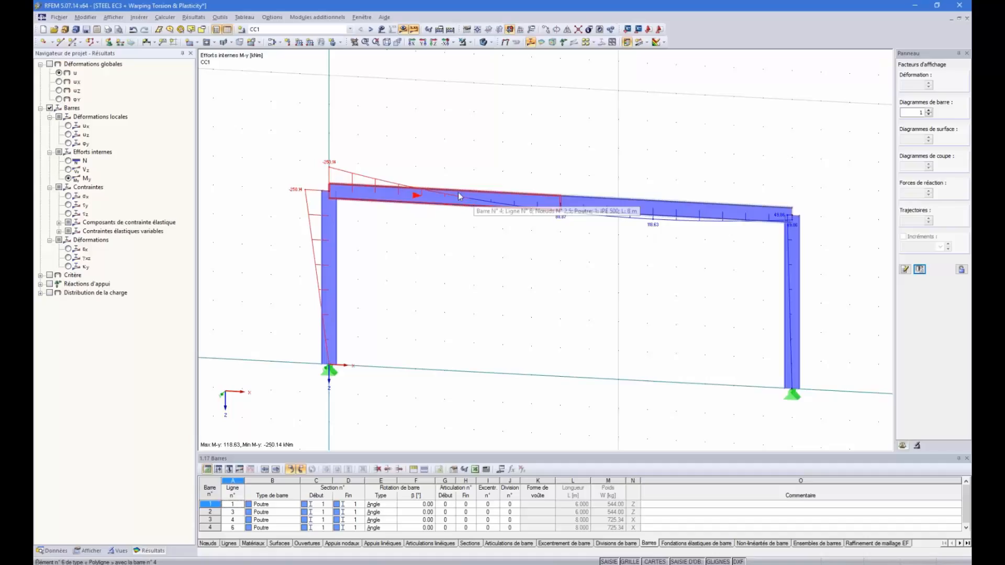
ctrl+middle_drag(481, 151, 489, 163)
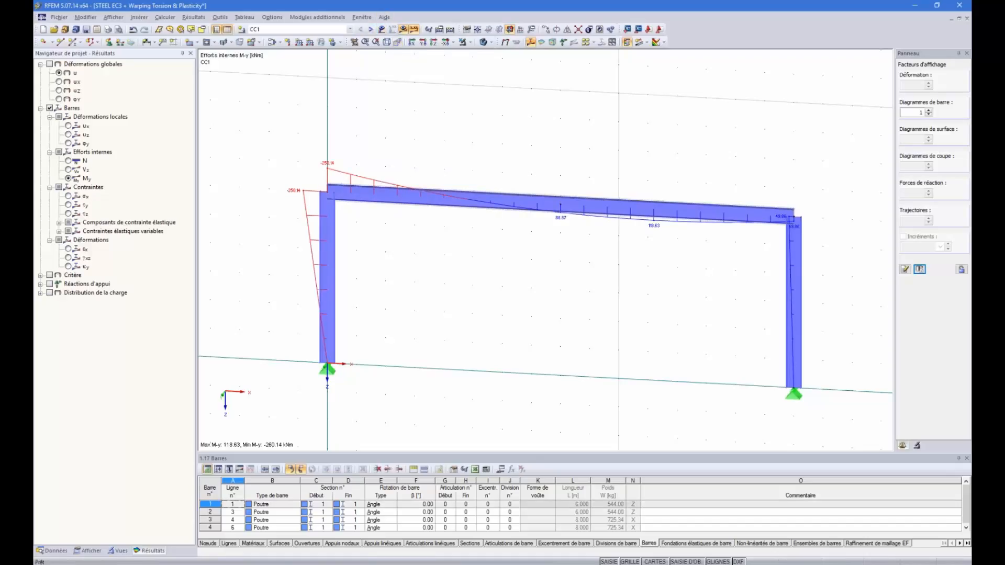
Switch the displayed results to RF-STEEL EC3 CA1 and reopen the RF-STEEL EC3 design module.
click(349, 29)
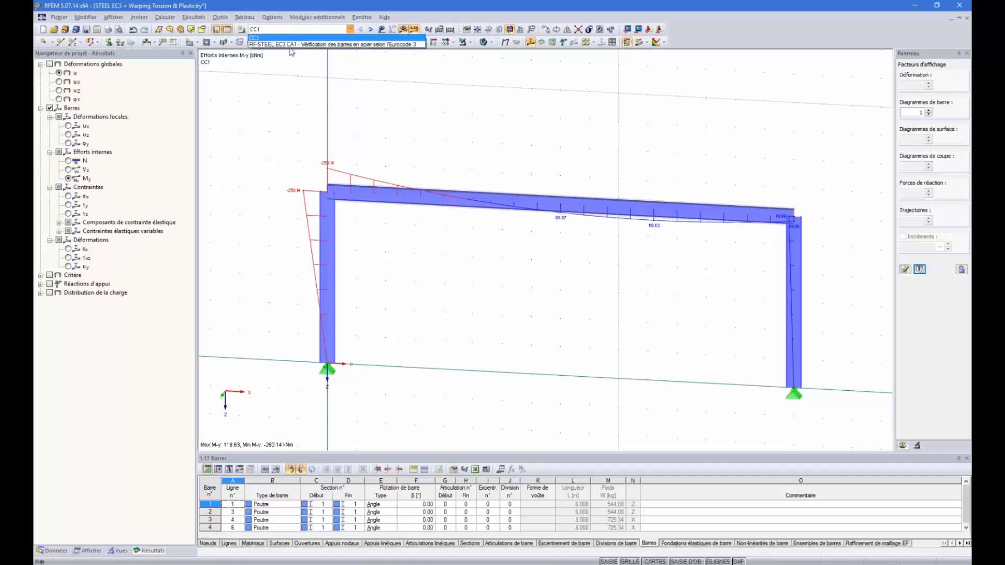
click(293, 53)
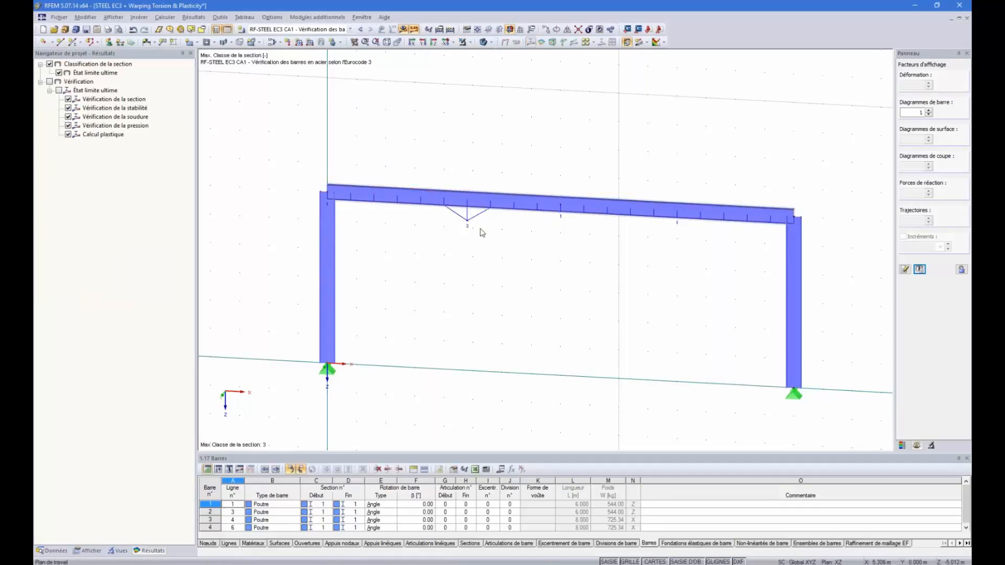
click(903, 446)
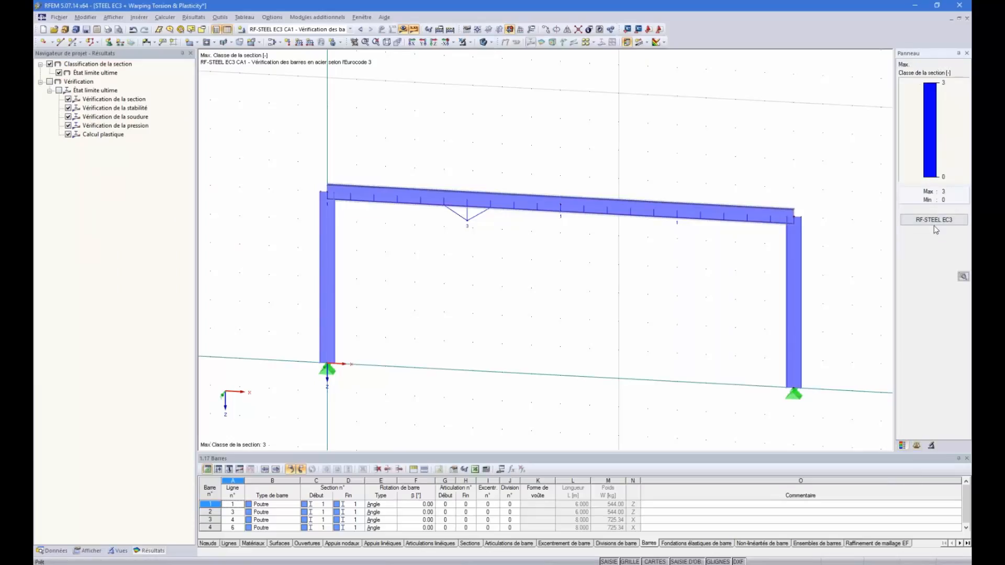
click(935, 226)
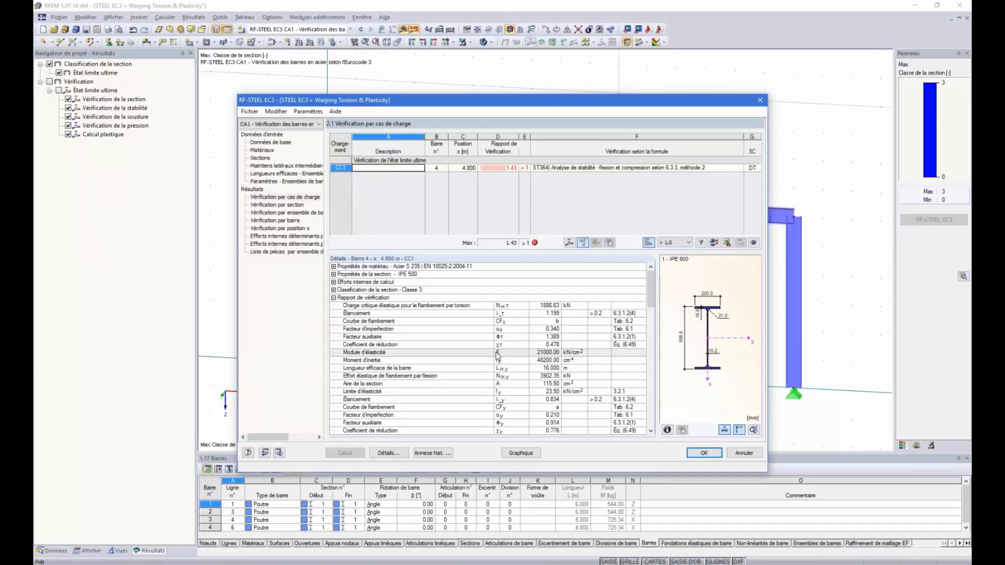
Examine the stability check details of member 4, including the flexural buckling values and the elastic critical moment for lateral-torsional buckling.
scroll(521, 390, down, 3)
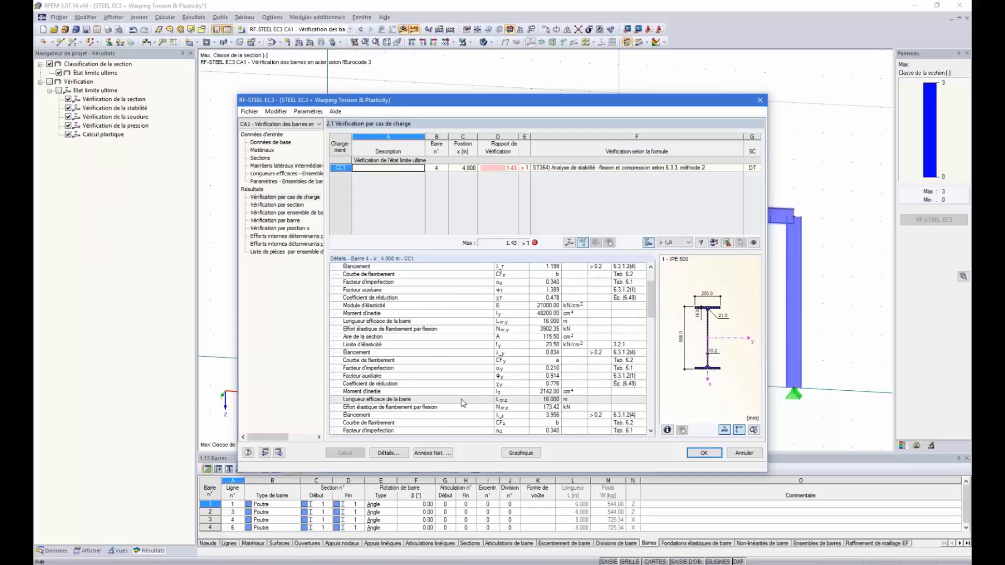
scroll(463, 403, down, 5)
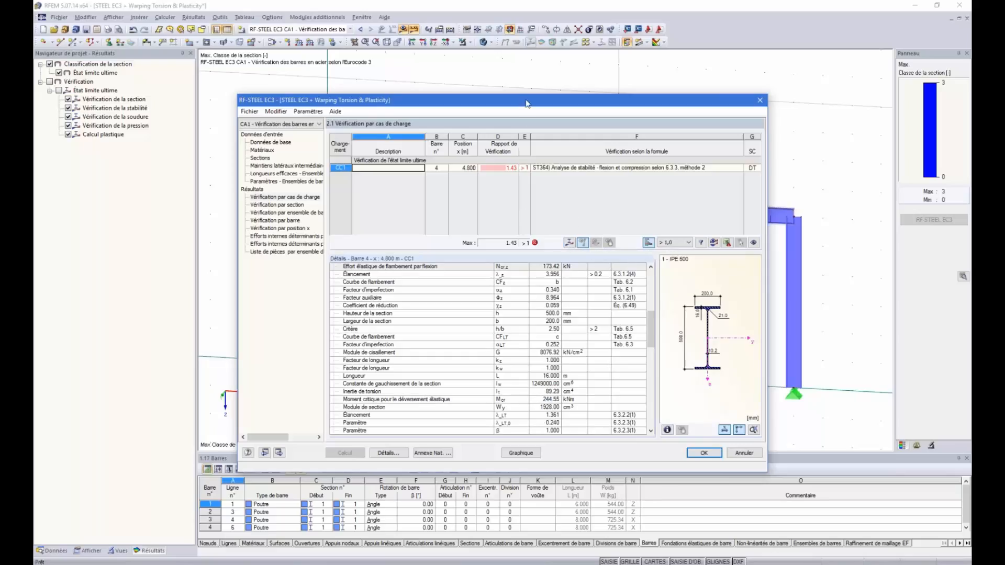
drag(527, 103, 532, 84)
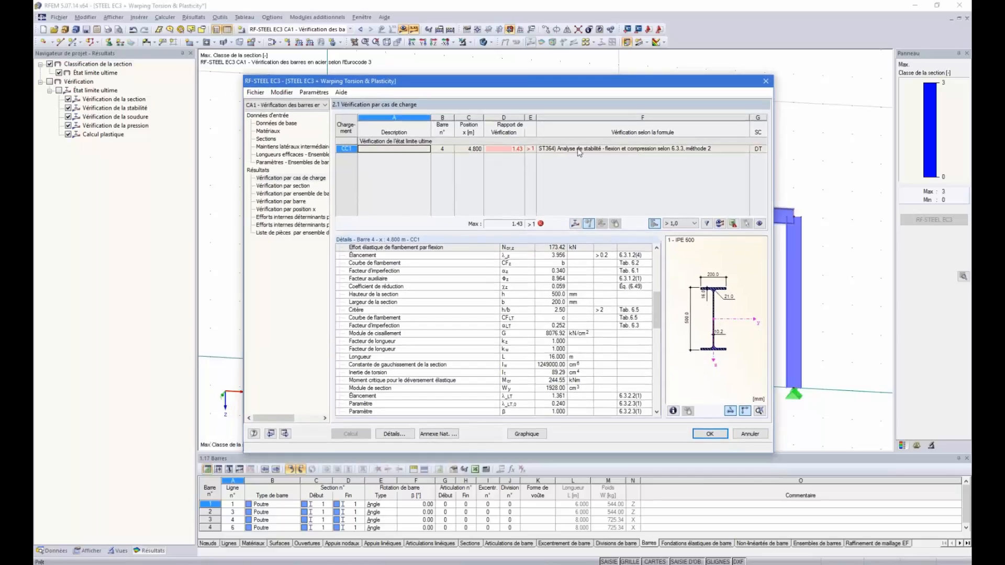
Open the eigenmode view of the beam, look along the frame and reduce the display factor to 0.13.
click(575, 224)
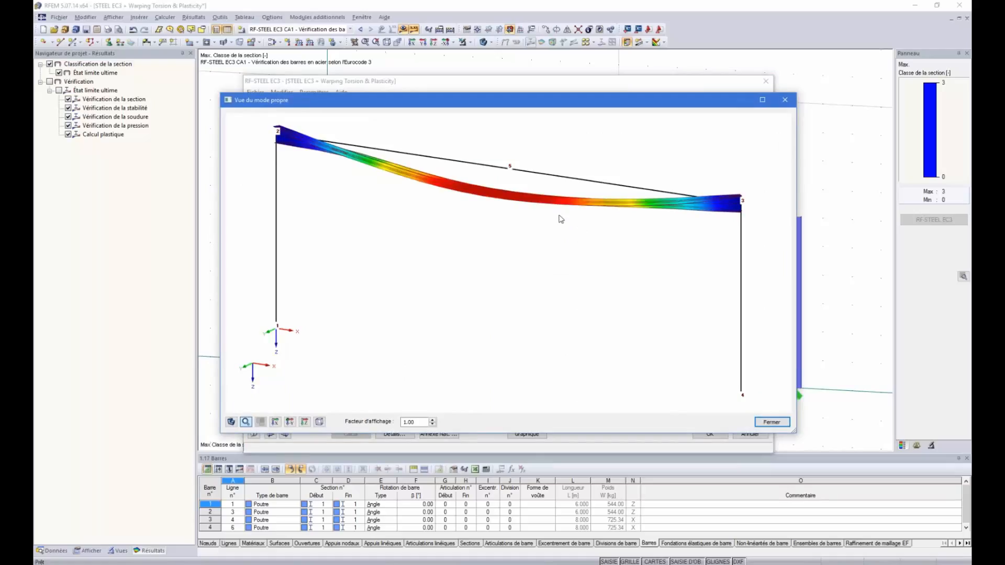
ctrl+middle_drag(666, 246, 386, 231)
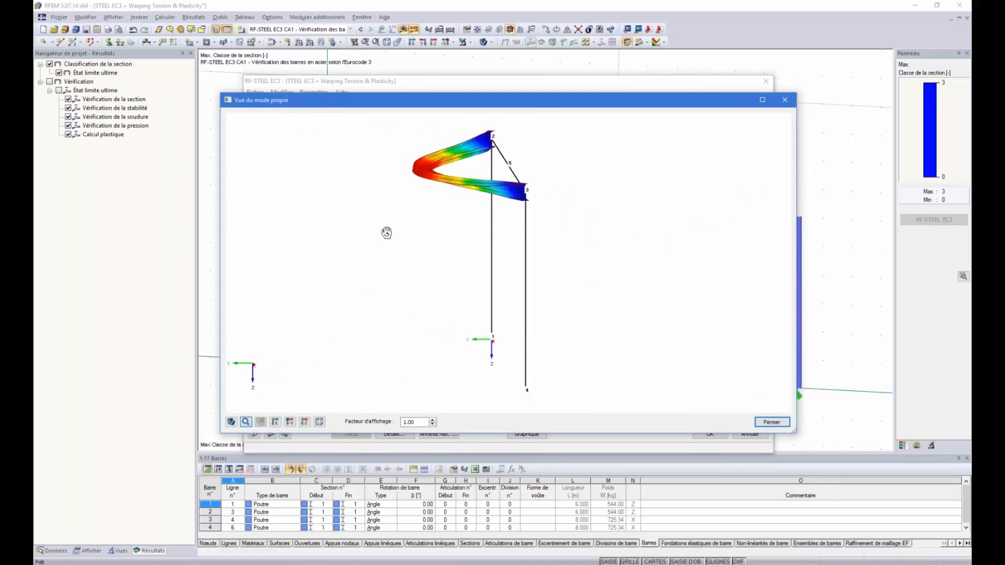
click(432, 425)
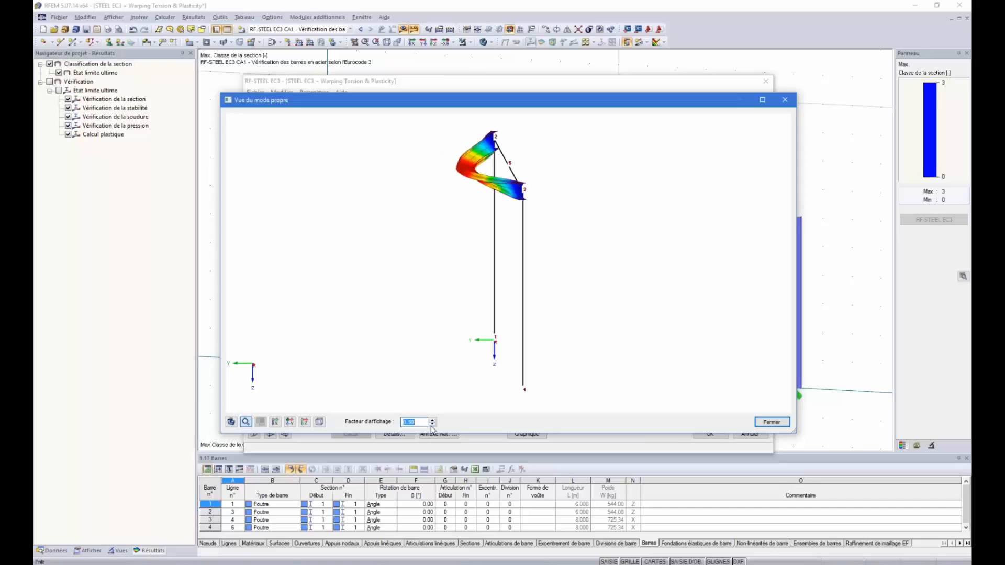
click(431, 425)
click(429, 425)
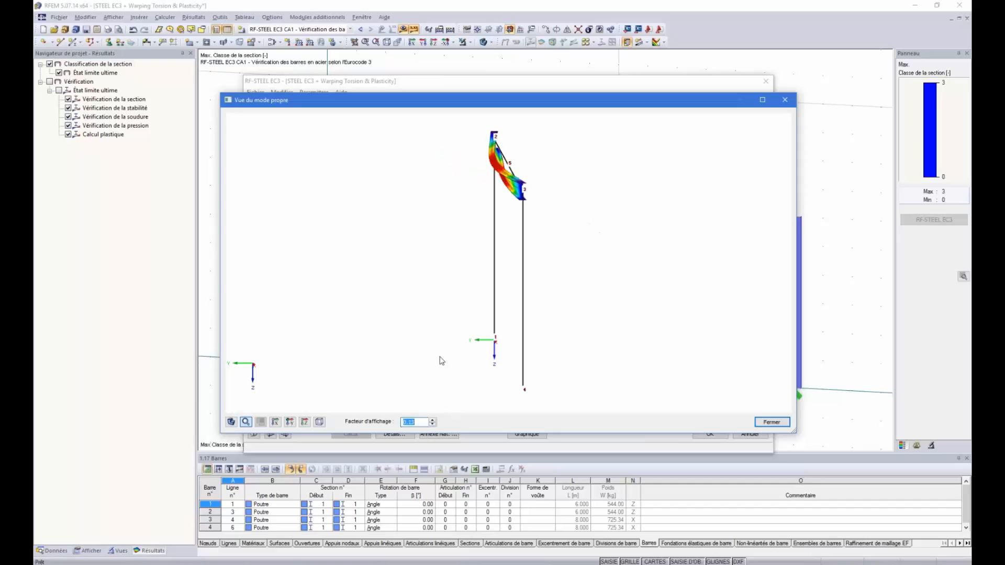
Inspect the beam's buckled shape and twist along its length from several angles, and close the eigenmode view.
ctrl+middle_drag(442, 361, 614, 176)
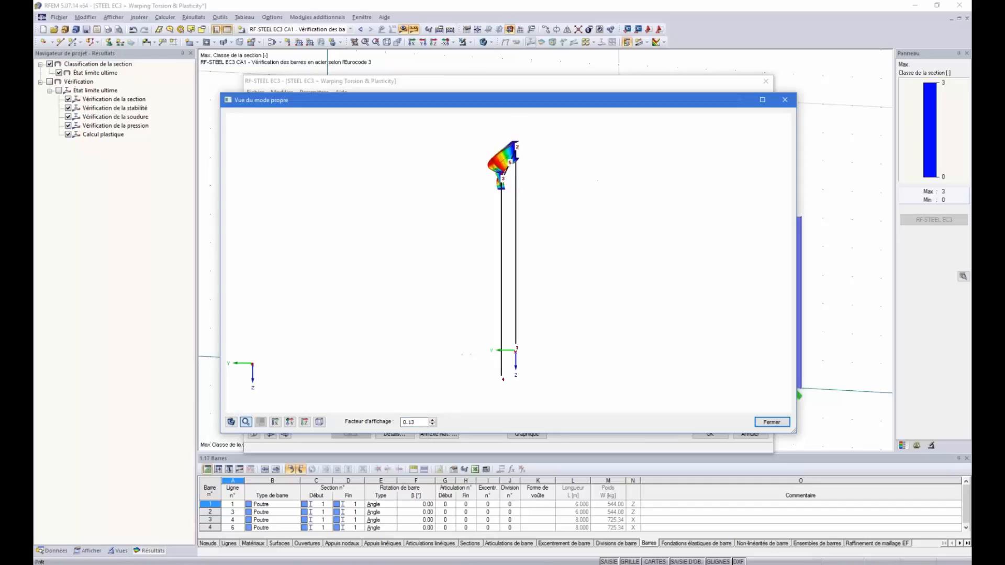
scroll(495, 171, up, 2)
mouse_move(444, 201)
ctrl+middle_down()
mouse_move(478, 227)
mouse_move(409, 220)
mouse_move(453, 186)
mouse_move(442, 190)
ctrl+middle_up()
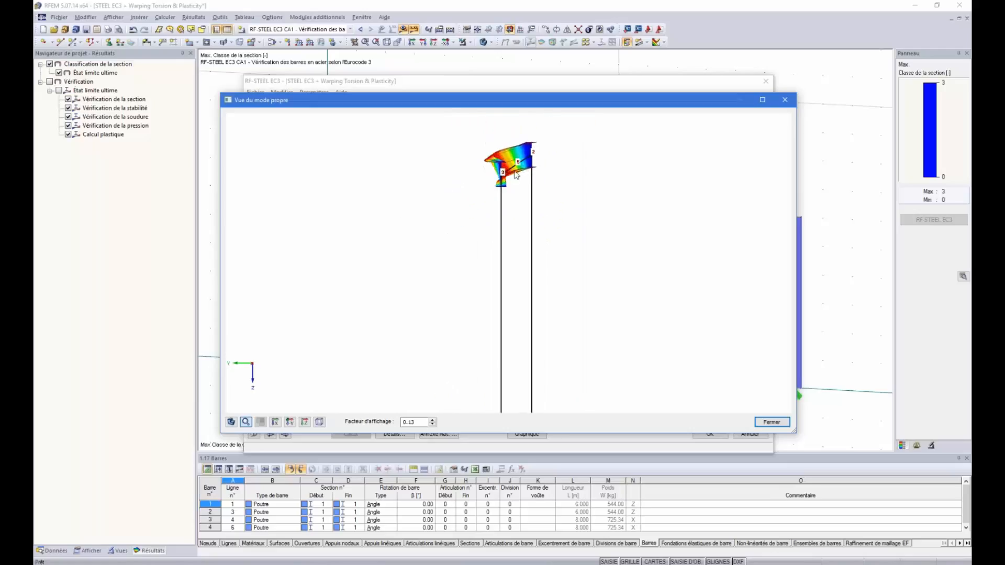
mouse_move(441, 249)
ctrl+middle_down()
mouse_move(489, 243)
mouse_move(472, 240)
mouse_move(508, 250)
mouse_move(452, 240)
ctrl+middle_up()
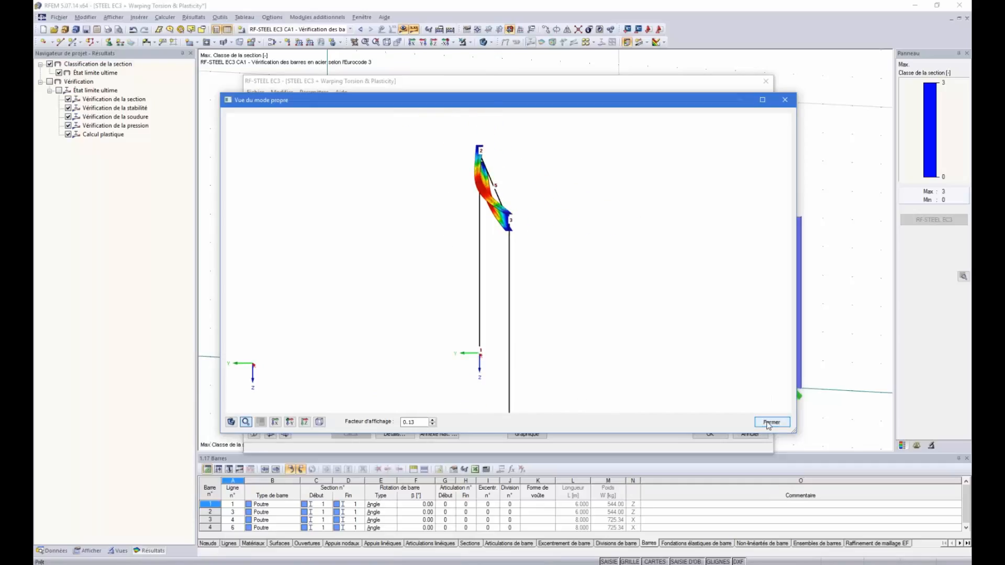
click(771, 423)
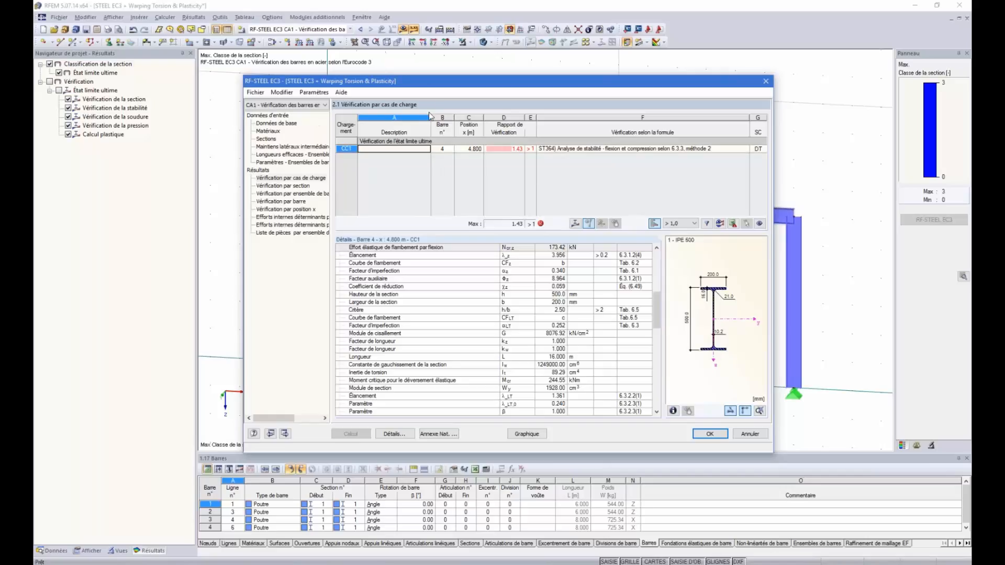
Reposition the design window to compare it with the frame, and show the intermediate lateral restraints input for the beam's members.
drag(421, 104, 413, 220)
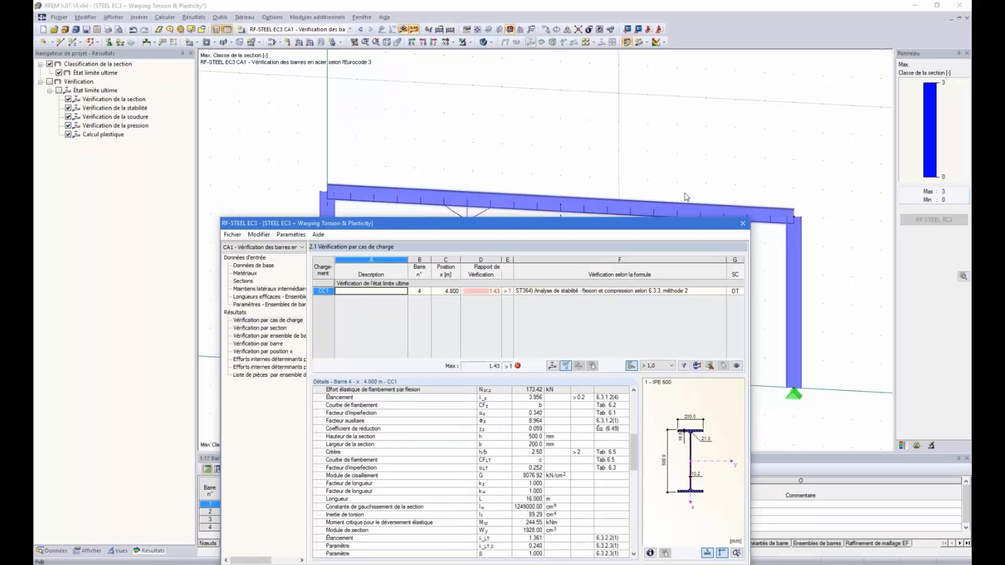
drag(424, 231, 445, 229)
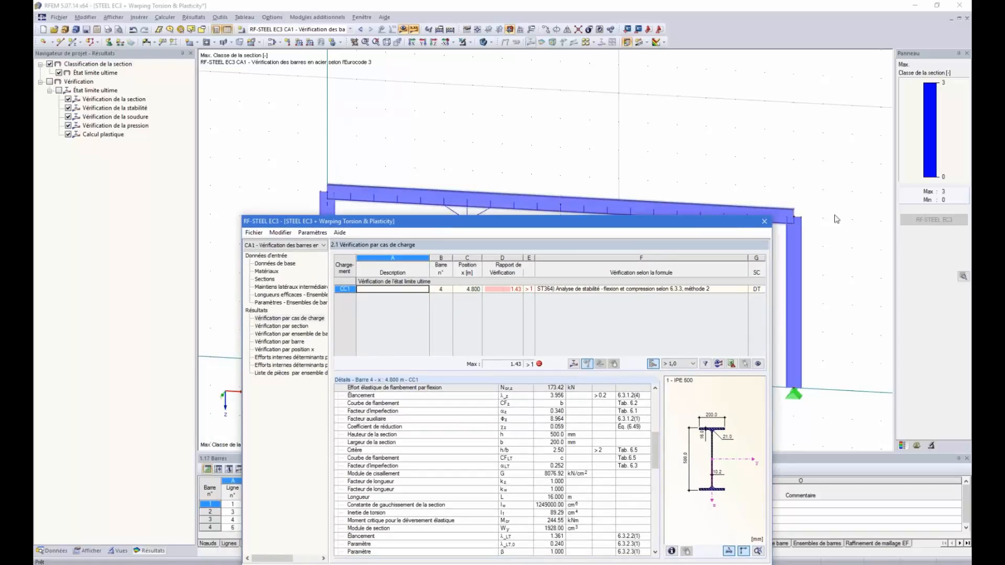
drag(514, 227, 531, 157)
click(308, 216)
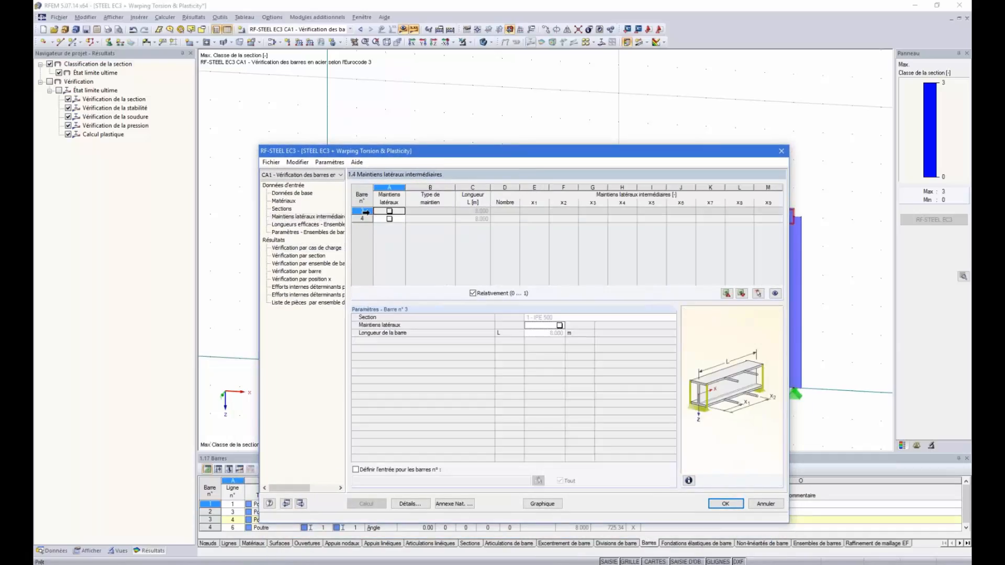
Enable the rotational restraint for set of members 1 in the set parameters.
click(307, 233)
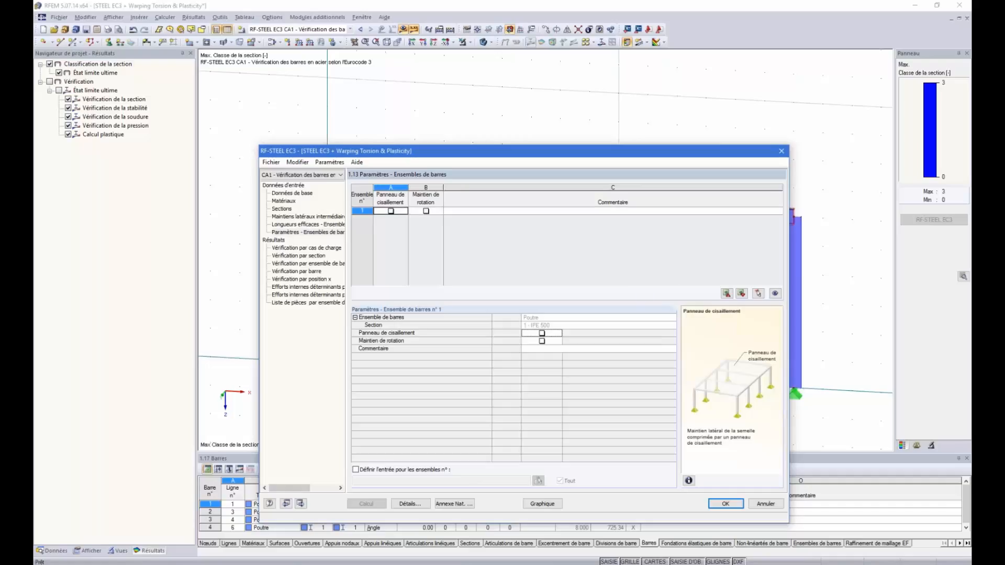
click(426, 212)
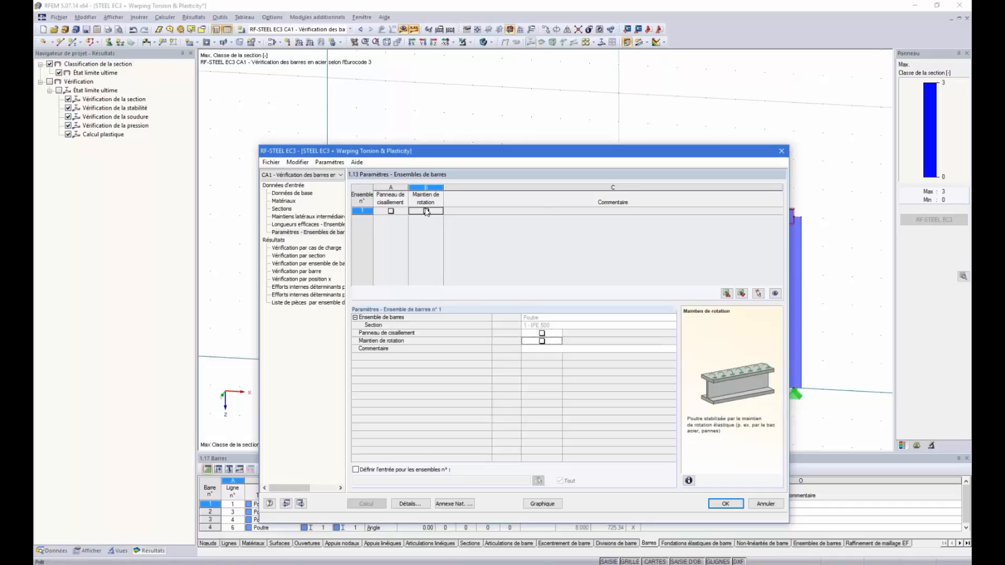
click(427, 212)
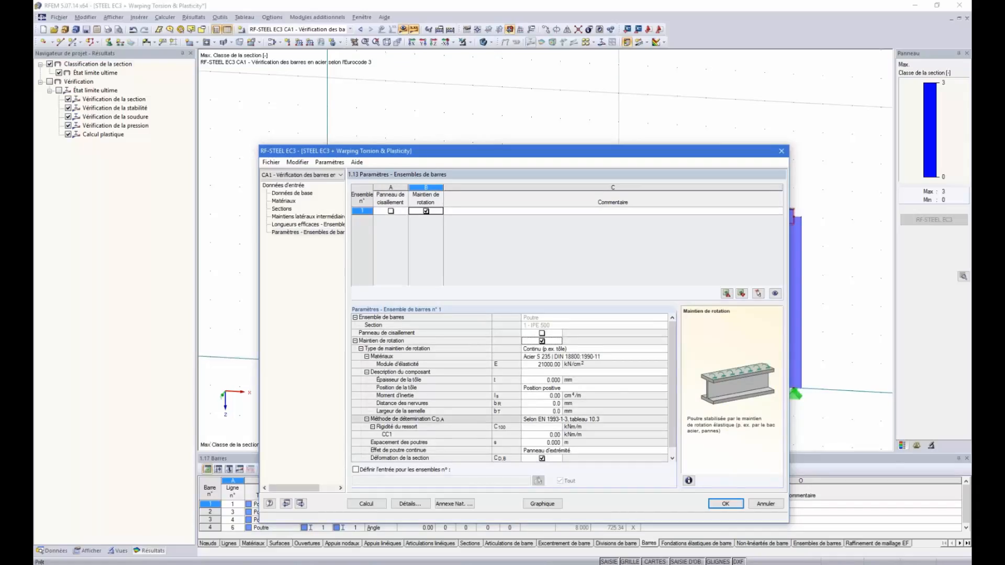
Choose the continuous rotational restraint type, Continu (p.ex. tôle), for set of members 1.
scroll(462, 322, down, 1)
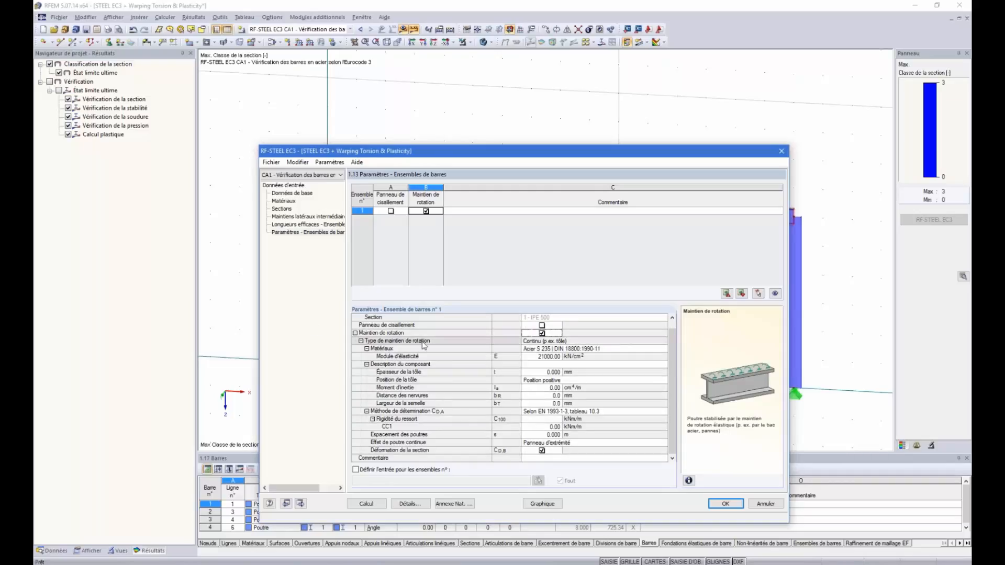
click(552, 343)
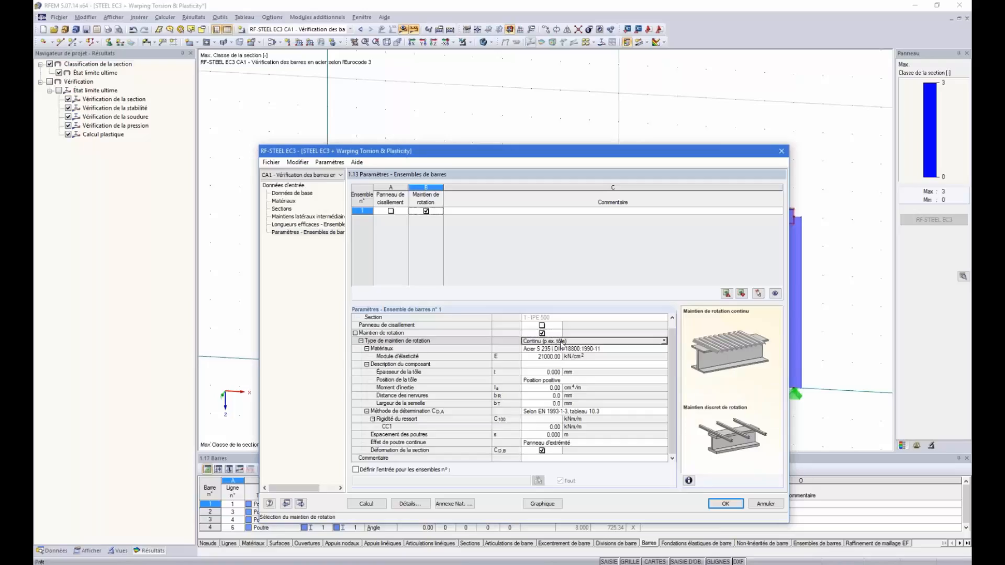
click(664, 342)
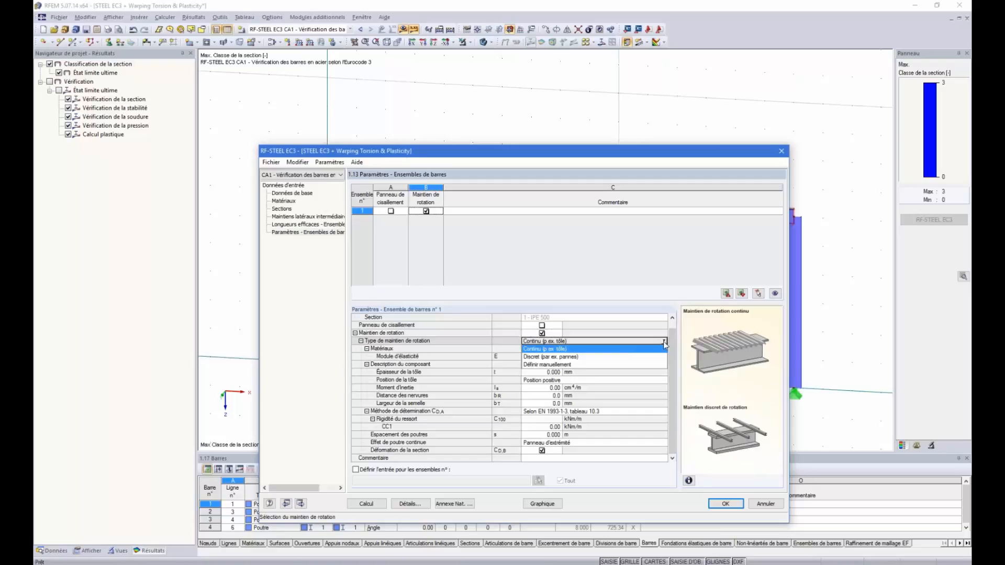
click(575, 349)
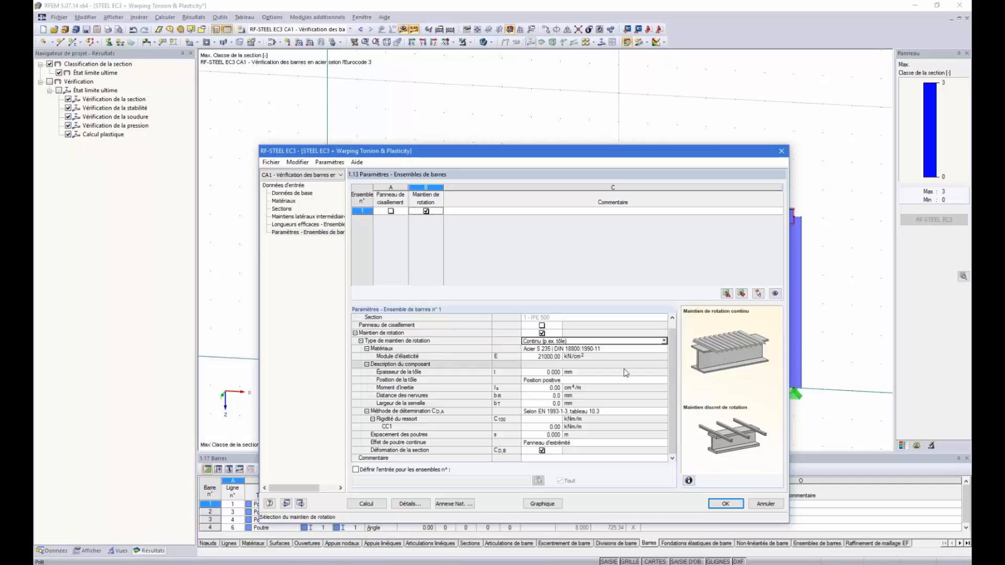
Assign the trapezoidal sheeting FI + 85/280 - 1.25 from the section library as the component of the rotational restraint.
click(534, 366)
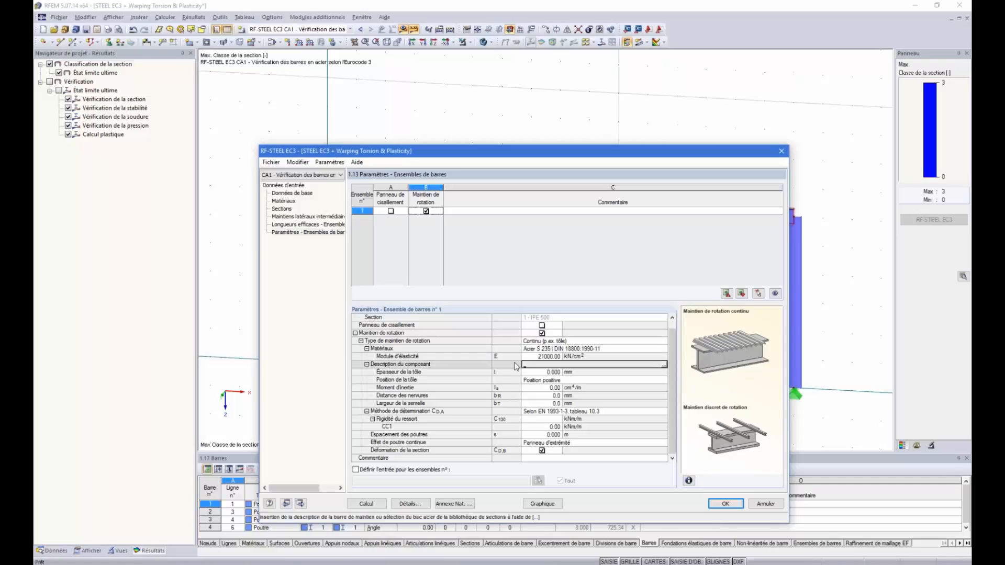
click(664, 365)
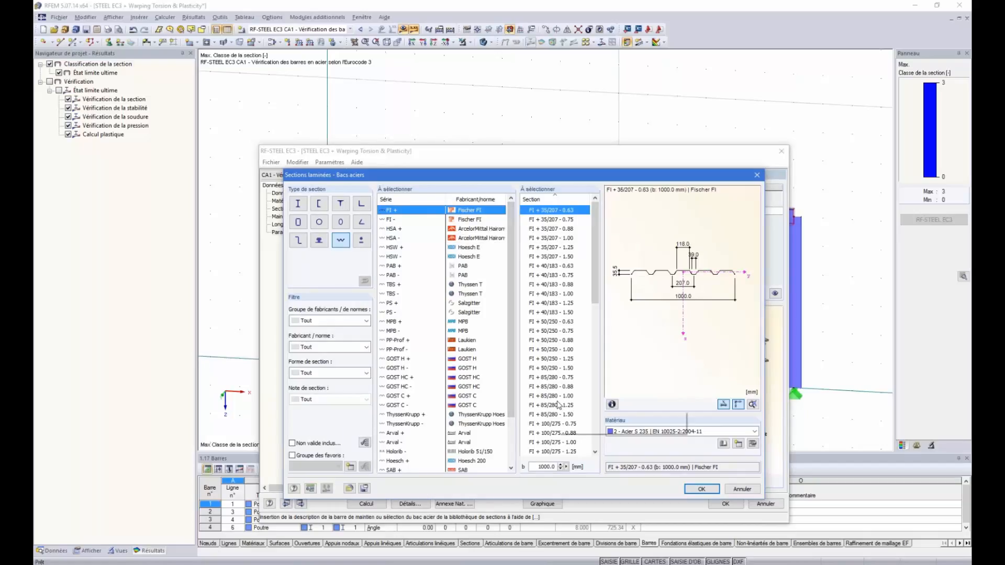
scroll(559, 404, down, 1)
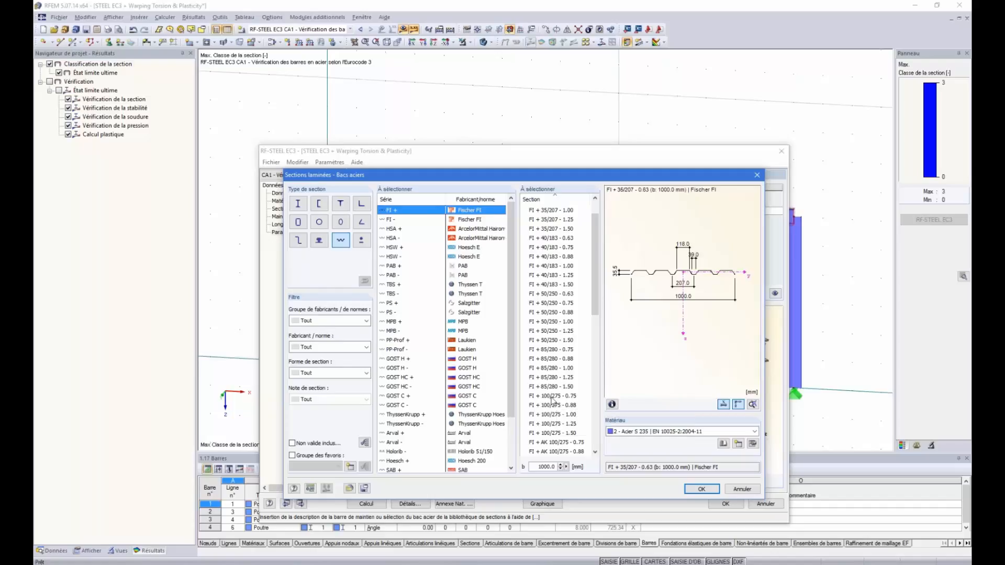
click(550, 378)
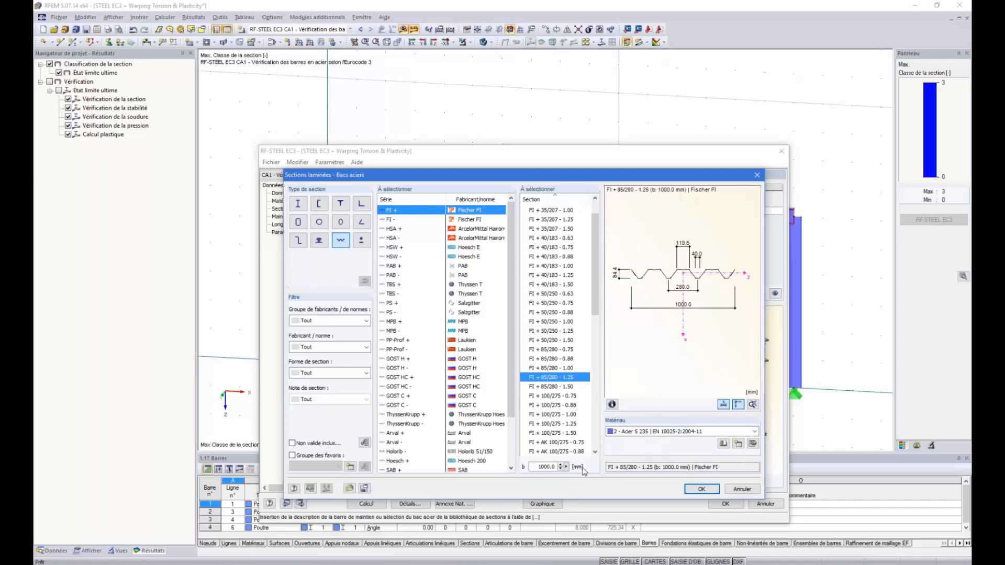
click(700, 489)
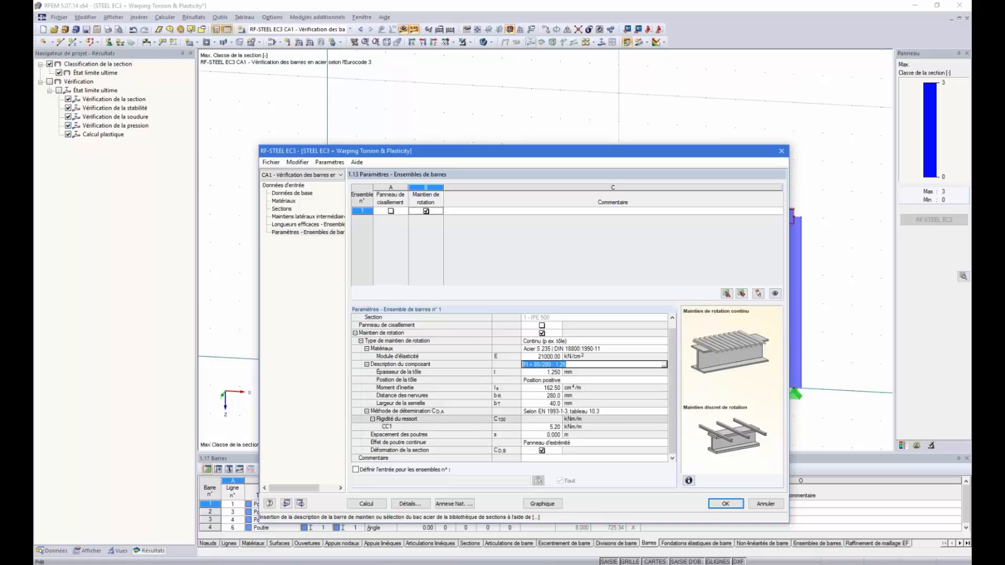
Import the spring stiffness C100 of 5.2 kNm/m for CC1 from EN 1993-1-3 Table 10.3, using the negative sheeting position row.
click(557, 421)
click(559, 419)
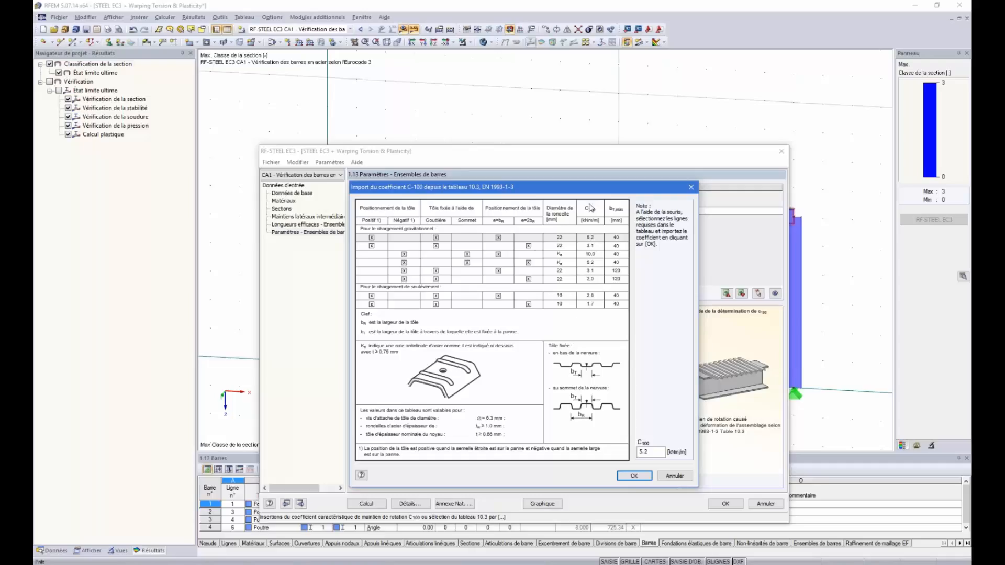
click(593, 263)
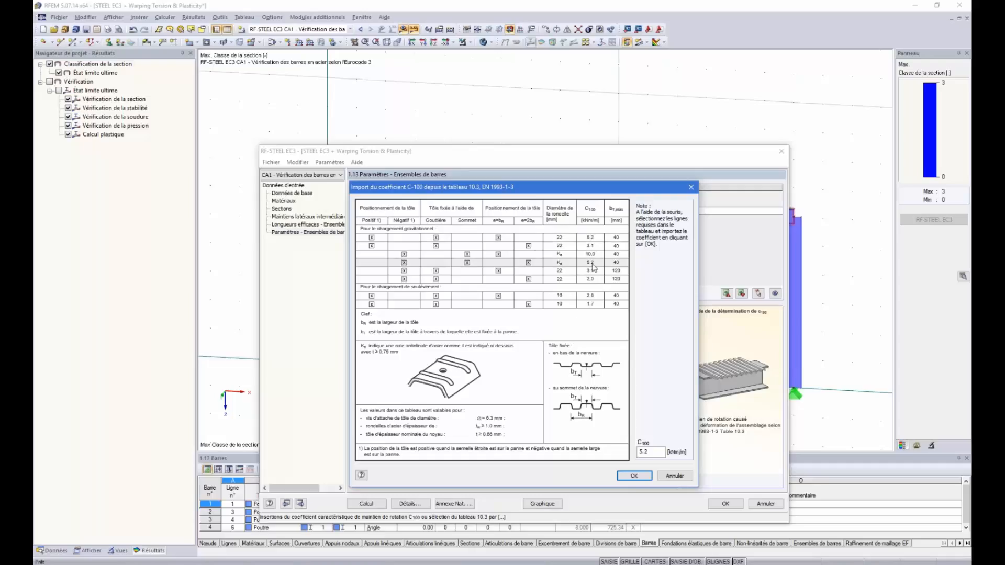
click(639, 475)
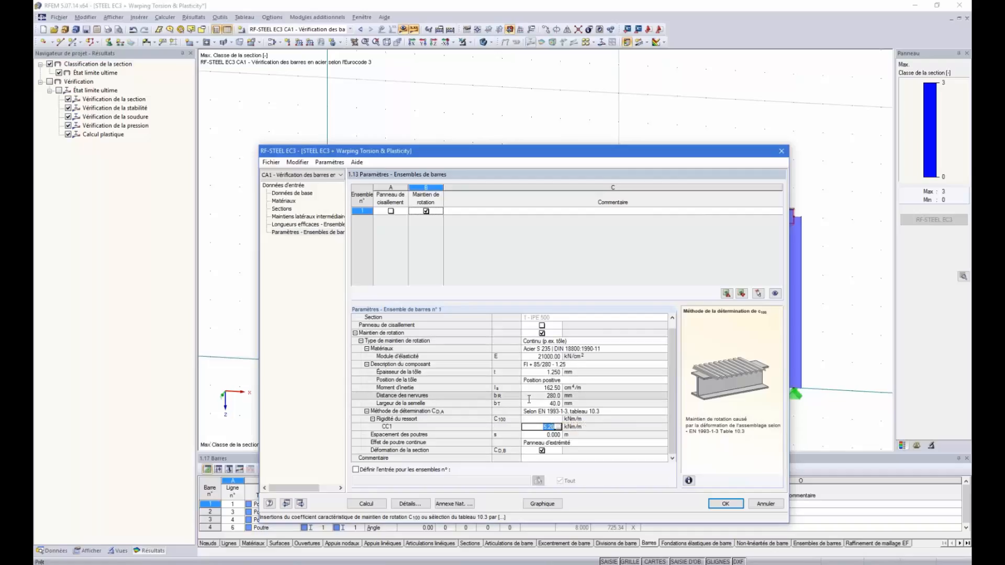
Set the beam spacing to 5 m and run the design calculation.
click(535, 435)
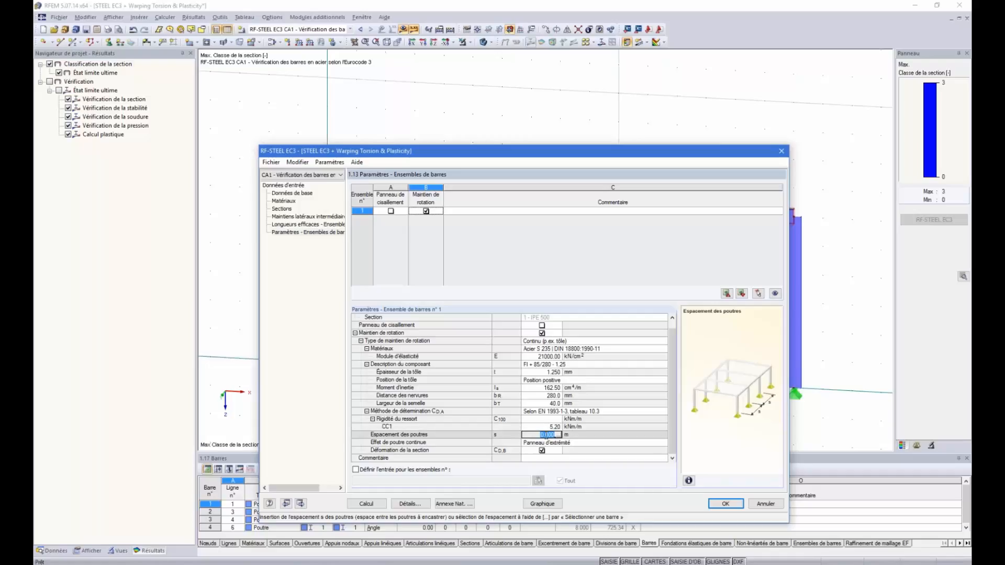
text(5)
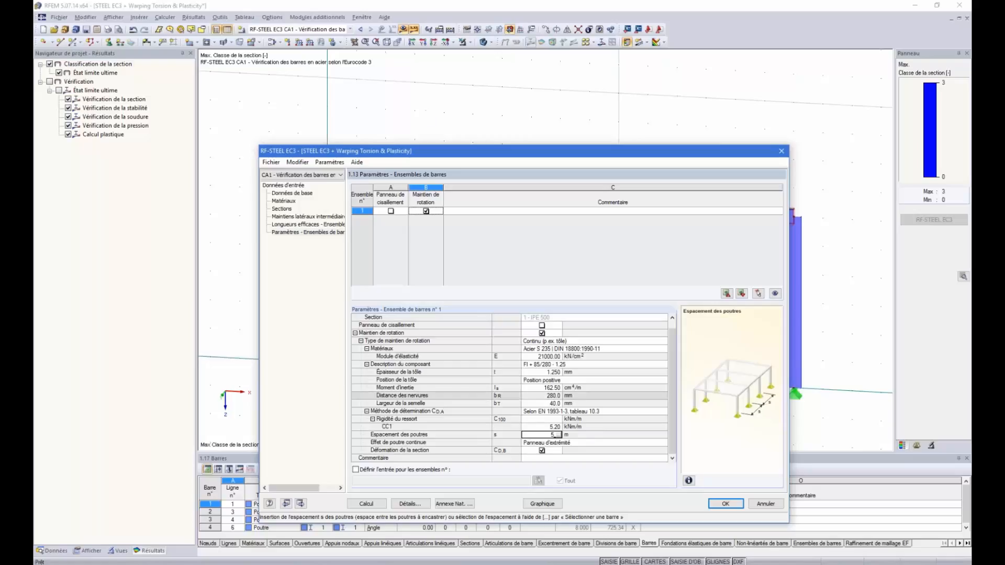
click(366, 504)
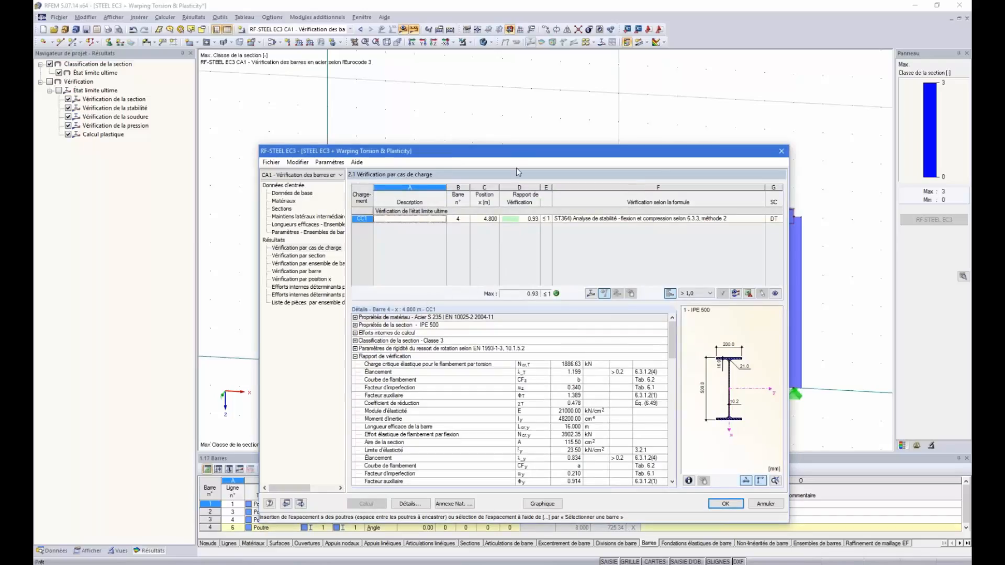
Examine the governing CC1 stability check of member 4 down to its design formulas, and view the design by section.
drag(519, 154, 506, 213)
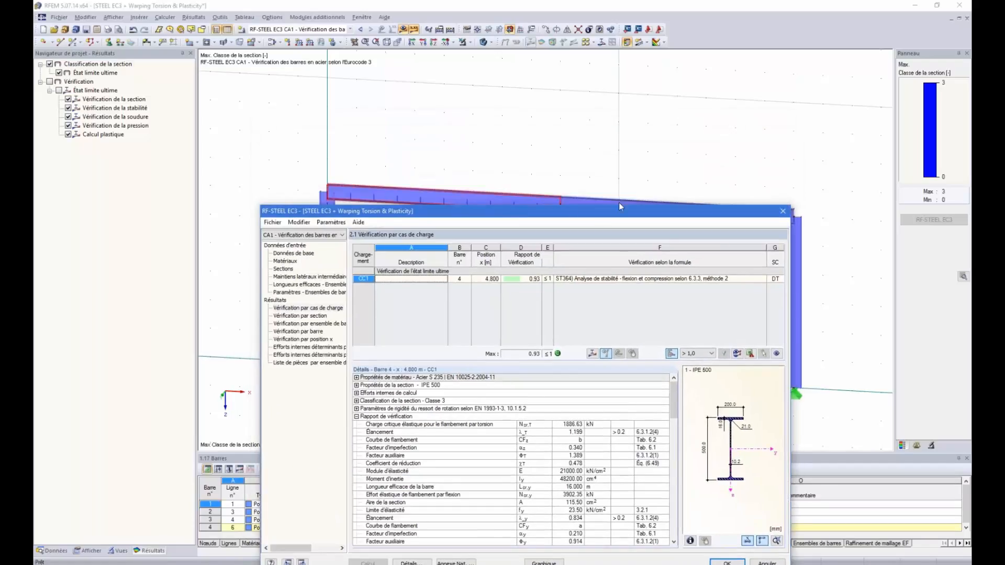
drag(569, 214, 555, 92)
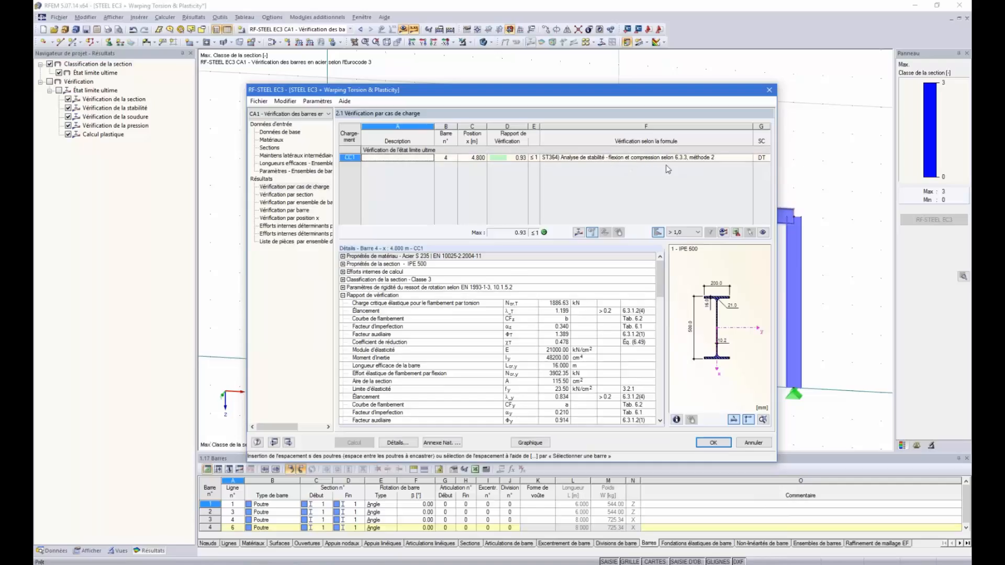
scroll(635, 329, down, 12)
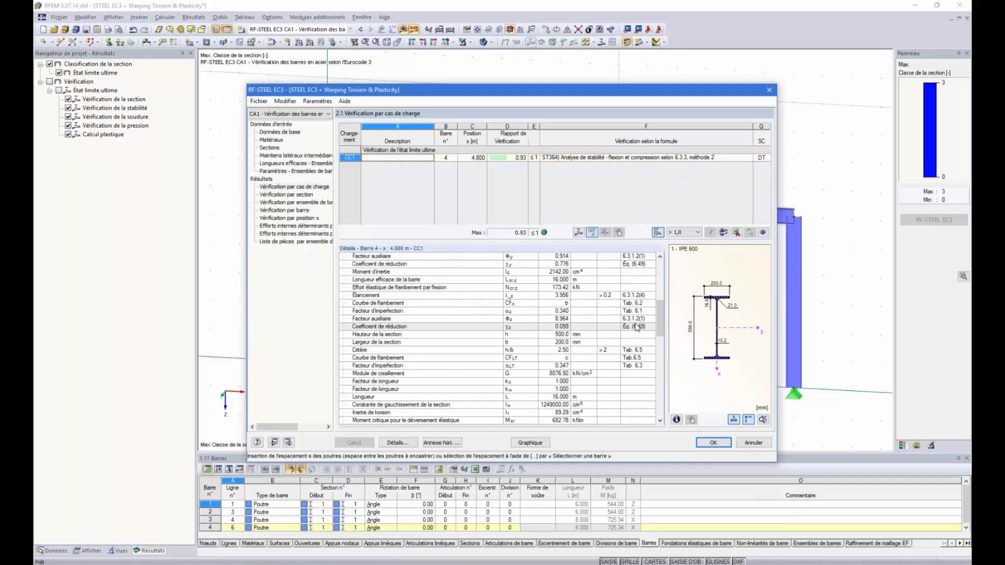
scroll(631, 333, down, 5)
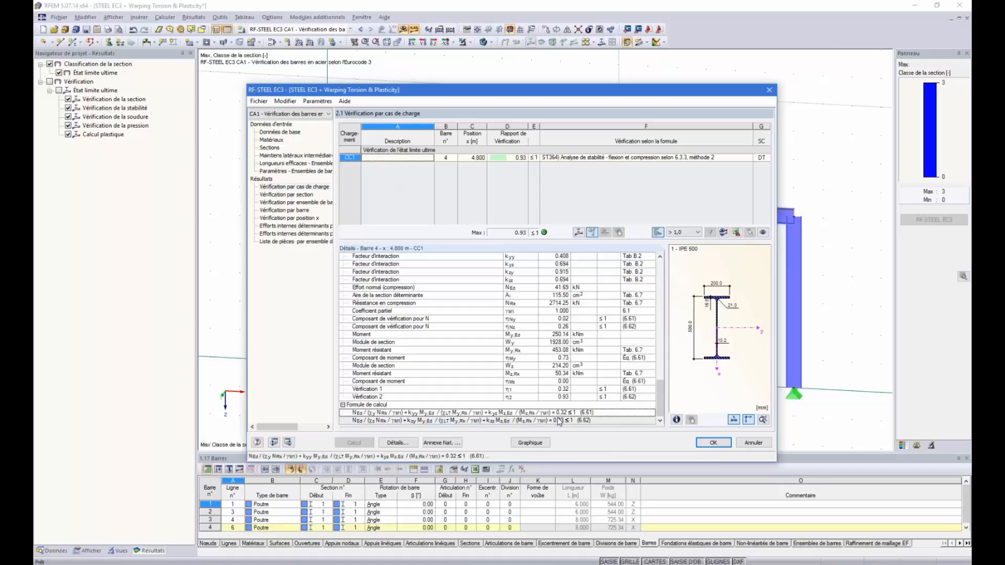
click(295, 196)
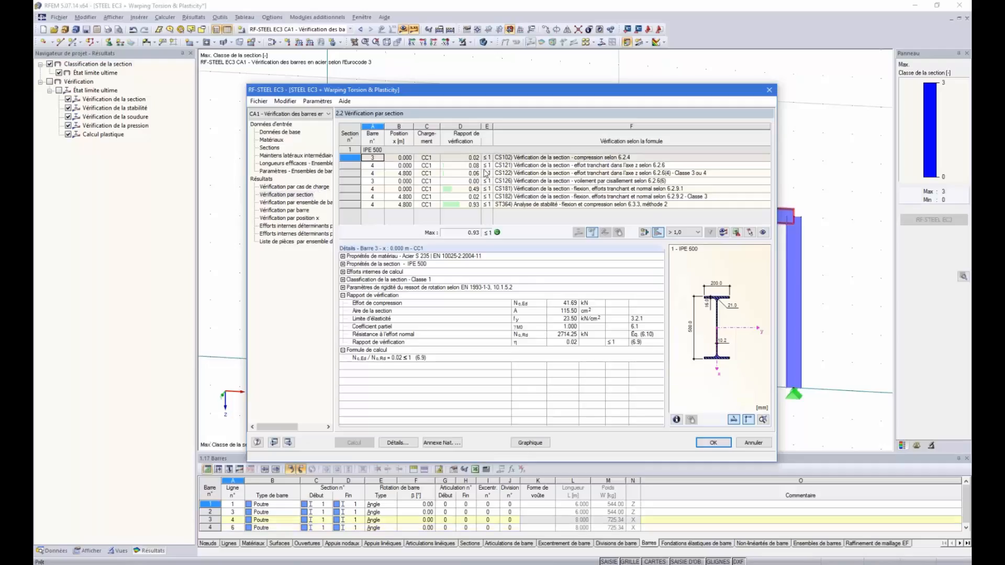
click(296, 187)
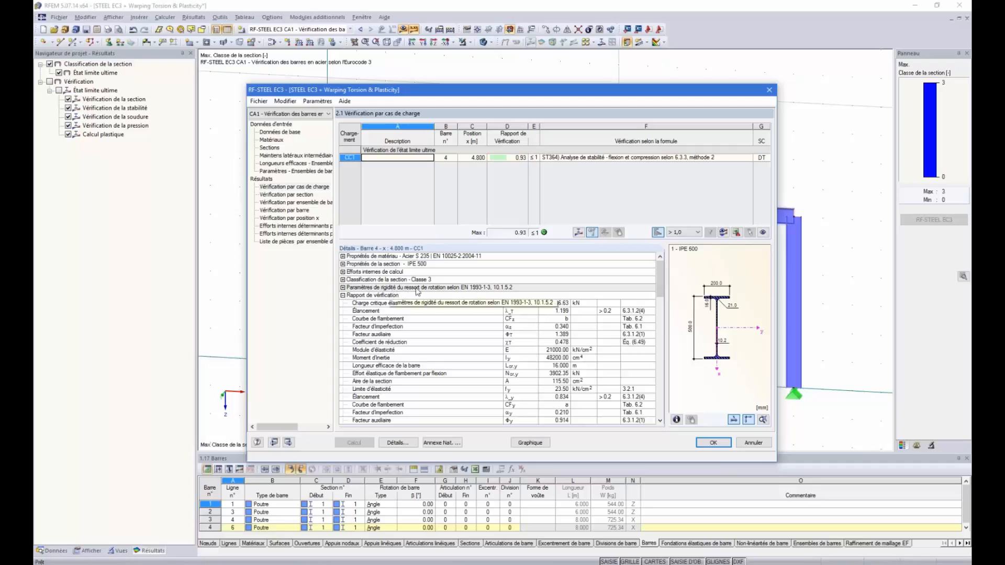
Examine the rotational spring stiffness parameters to EN 1993-1-3, 10.1.5.2, up to the total stiffness, and collapse them again.
click(448, 288)
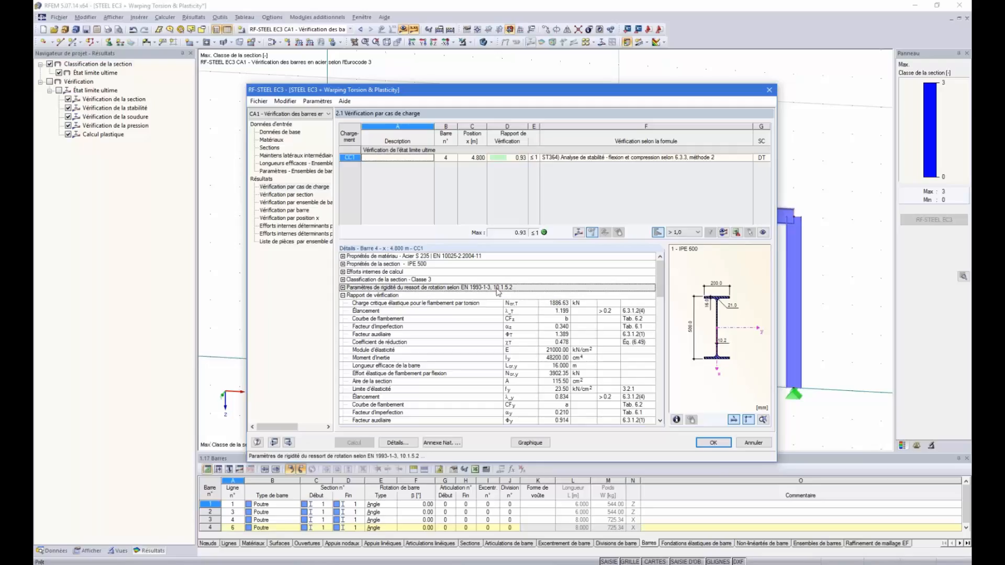
click(343, 287)
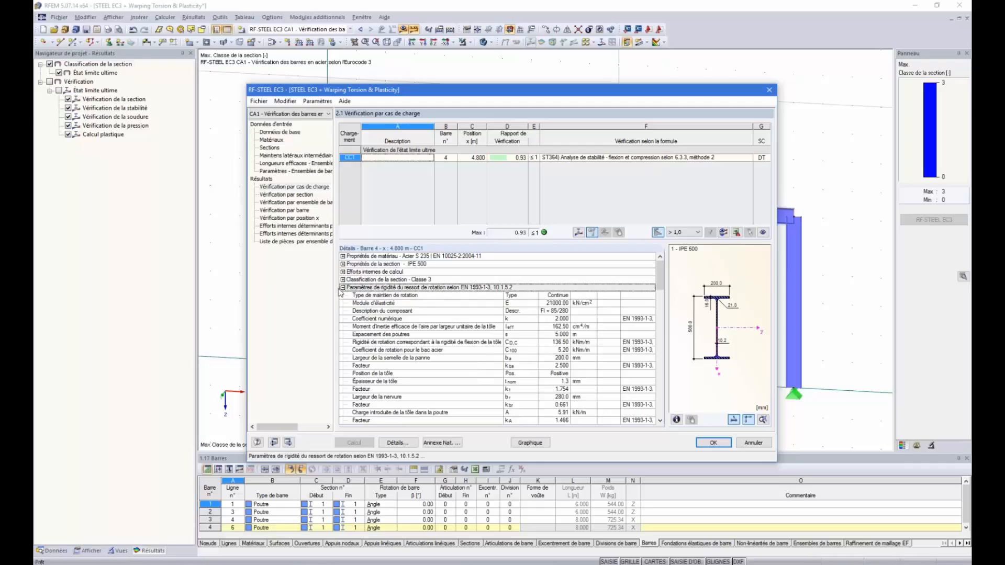
scroll(399, 302, down, 7)
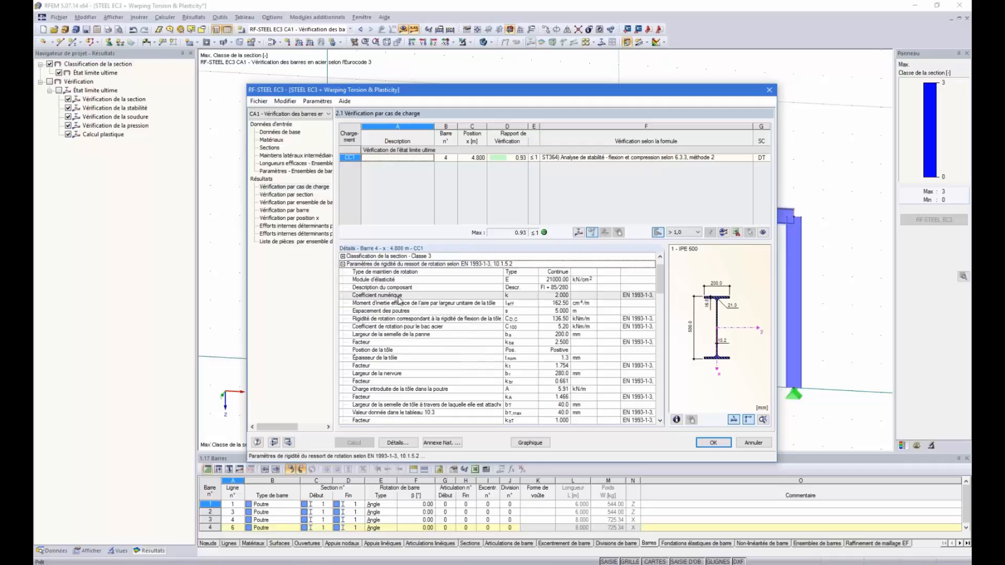
scroll(399, 303, down, 4)
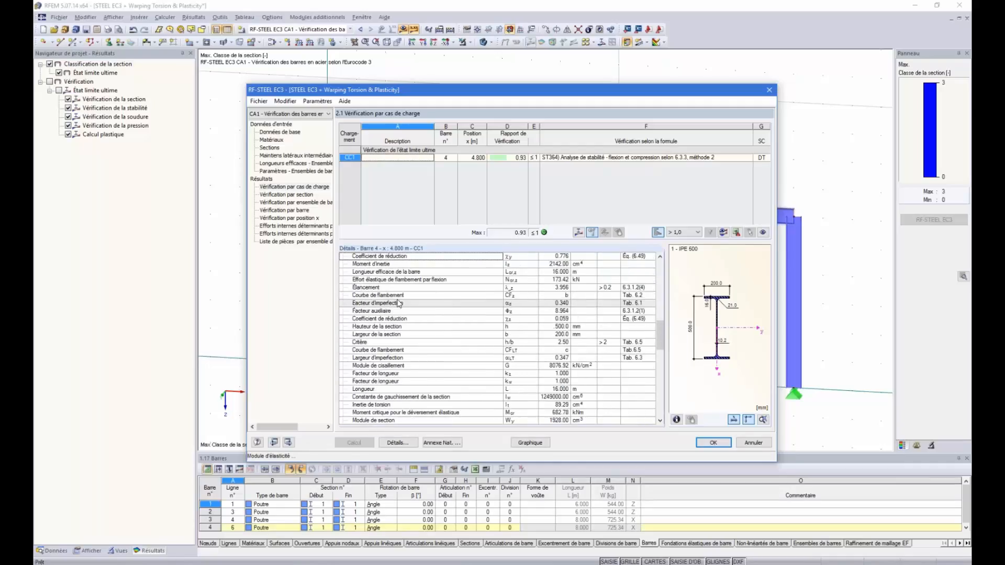
scroll(396, 303, up, 6)
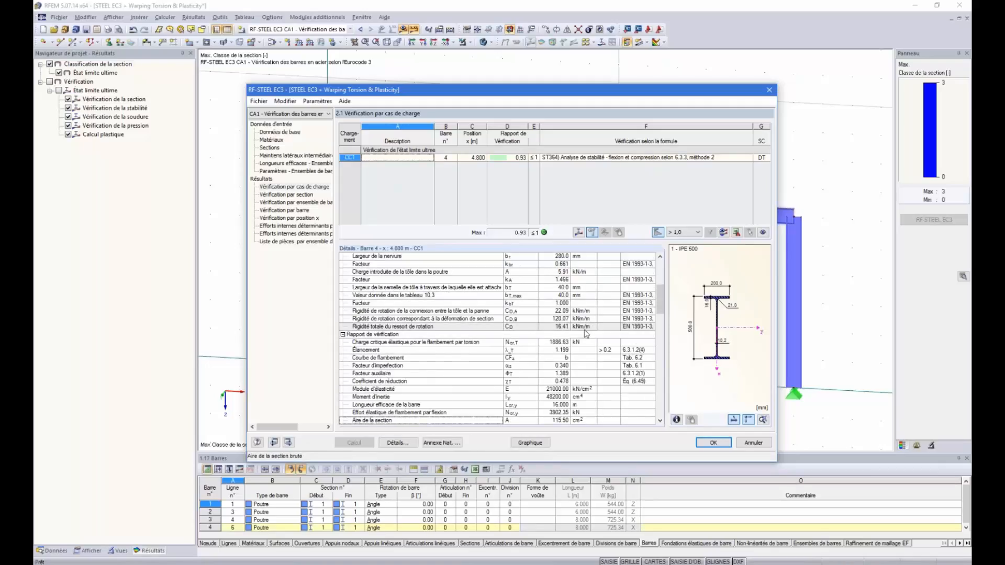
scroll(547, 327, up, 3)
scroll(545, 323, up, 3)
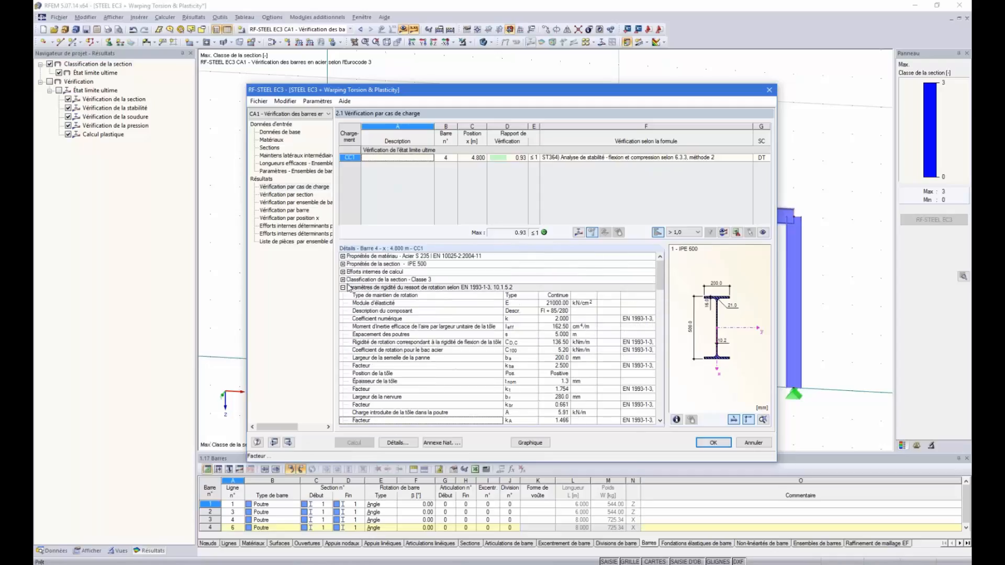
click(344, 287)
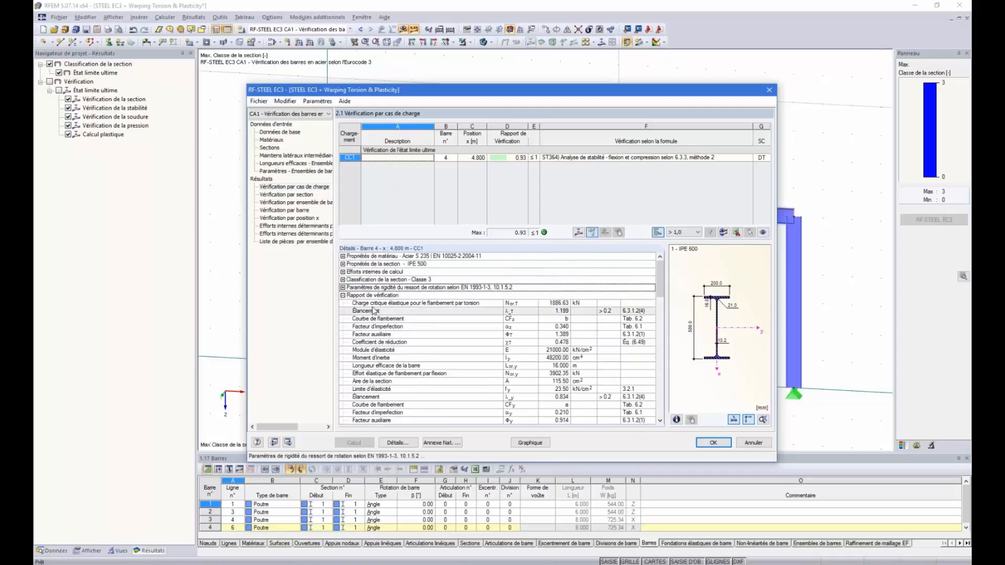
Review the design ratio details of member 4 down to the elastic critical moment for lateral-torsional buckling.
scroll(392, 352, down, 3)
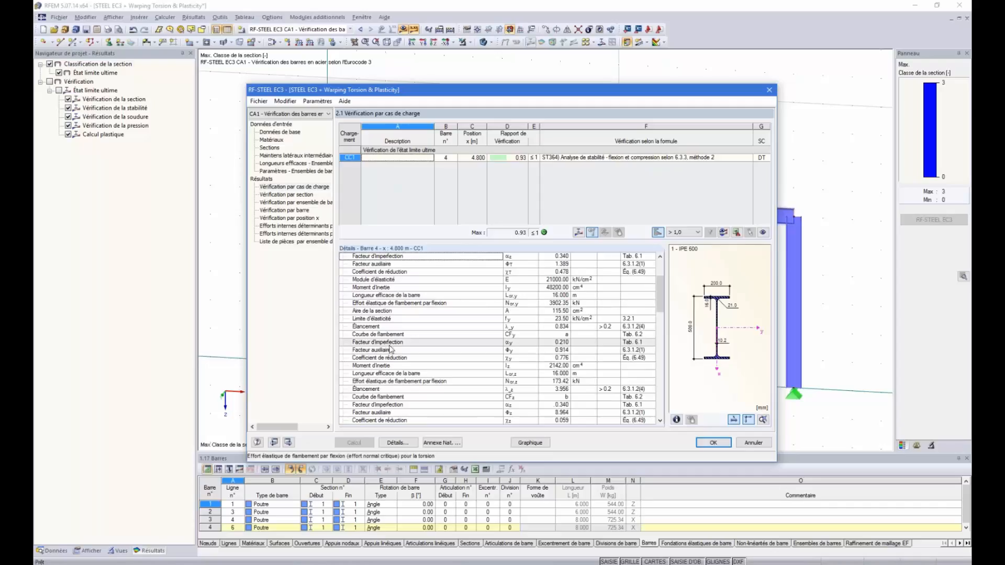
scroll(390, 353, down, 2)
scroll(382, 356, down, 3)
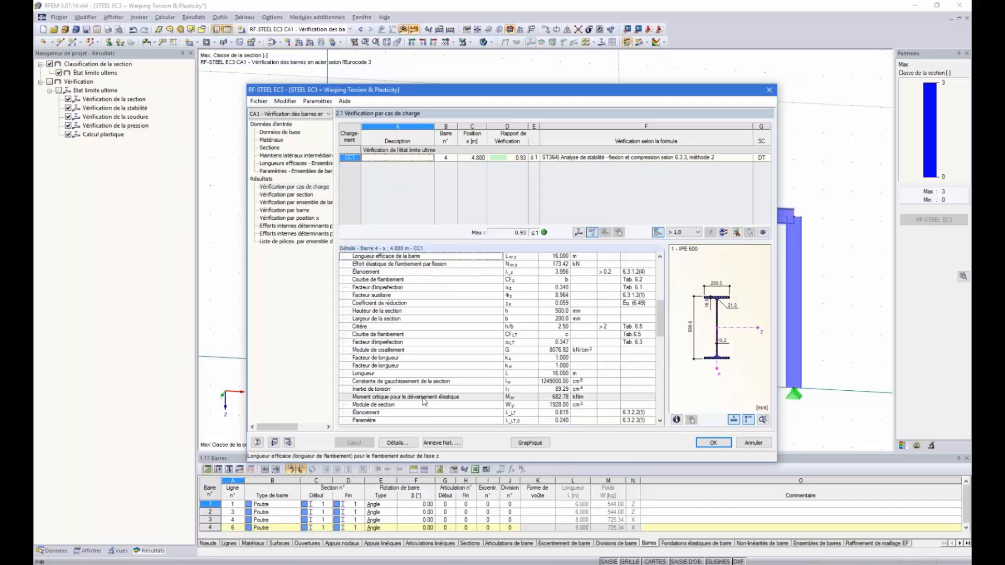
scroll(423, 398, up, 8)
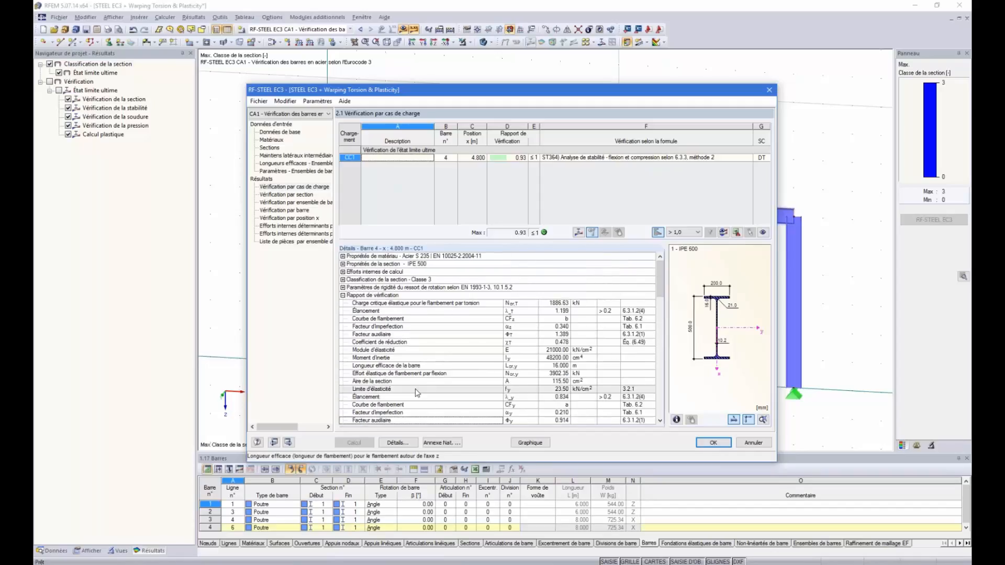
Show the restrained beam's eigenmode, inspect its shape from the end and oblique directions, and return to the results beside the frame.
click(578, 233)
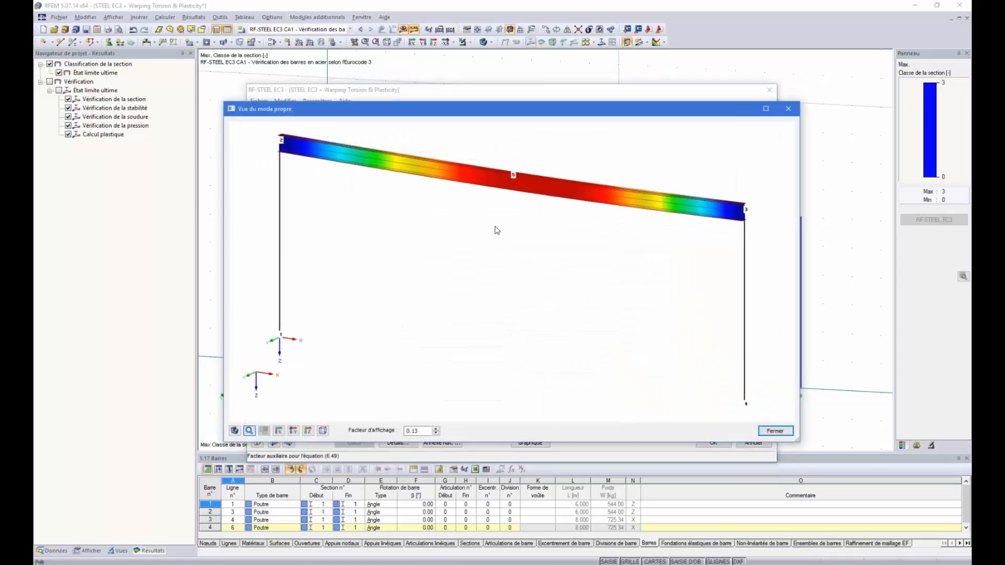
ctrl+middle_drag(662, 248, 398, 203)
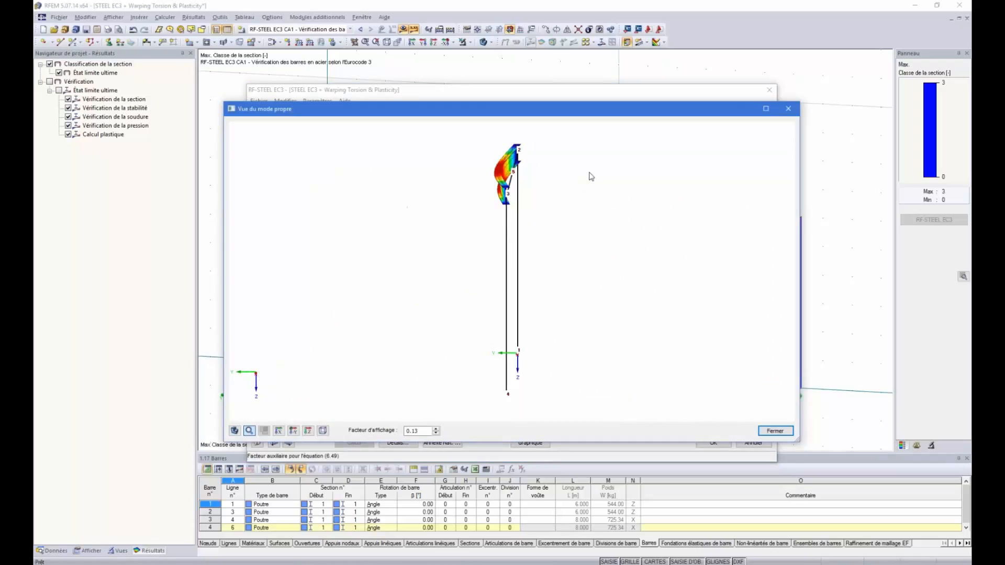
mouse_move(589, 173)
ctrl+middle_down()
mouse_move(563, 177)
mouse_move(602, 167)
ctrl+middle_up()
scroll(501, 176, up, 1)
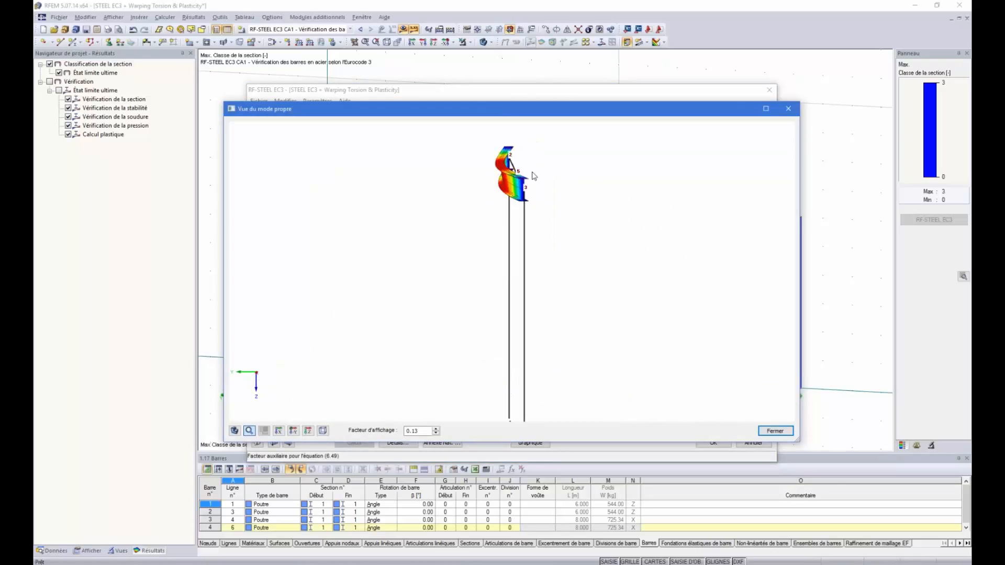
ctrl+middle_drag(534, 176, 589, 168)
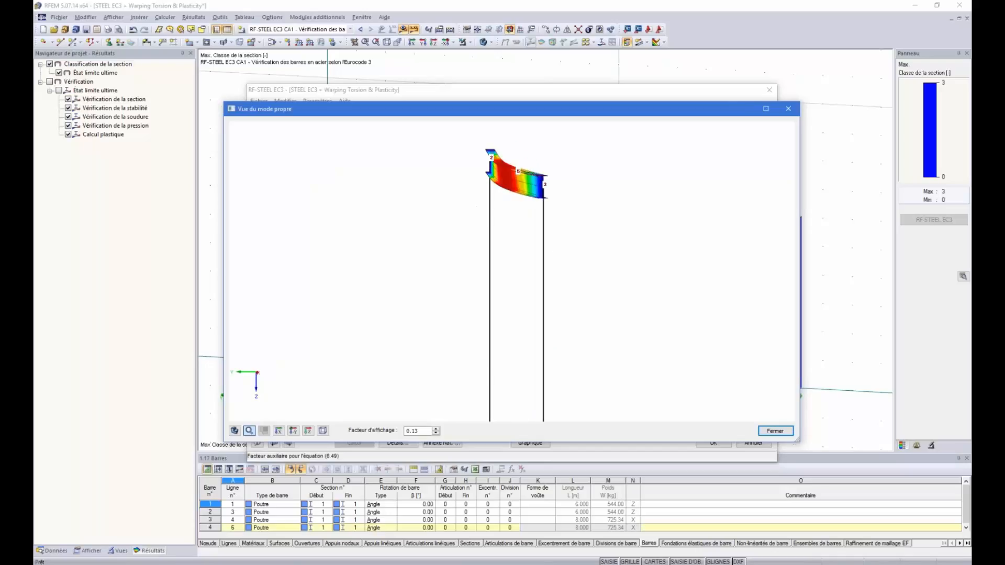
ctrl+middle_drag(475, 208, 479, 253)
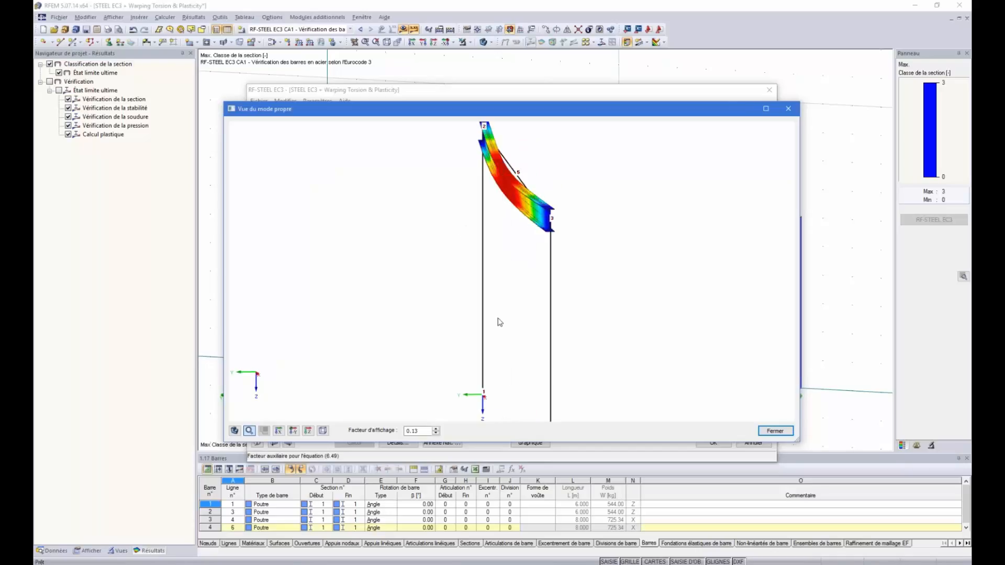
ctrl+middle_drag(569, 268, 498, 178)
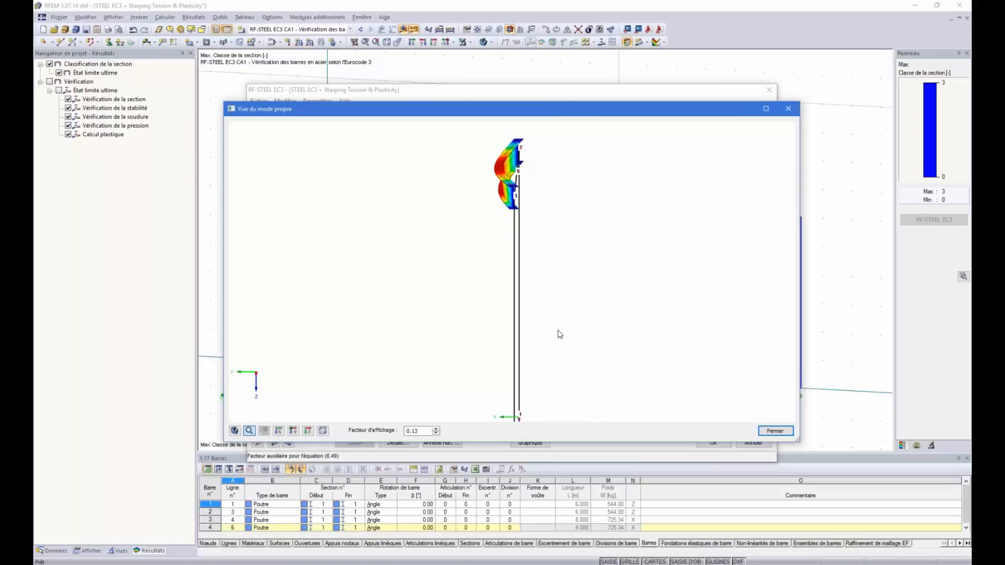
click(774, 431)
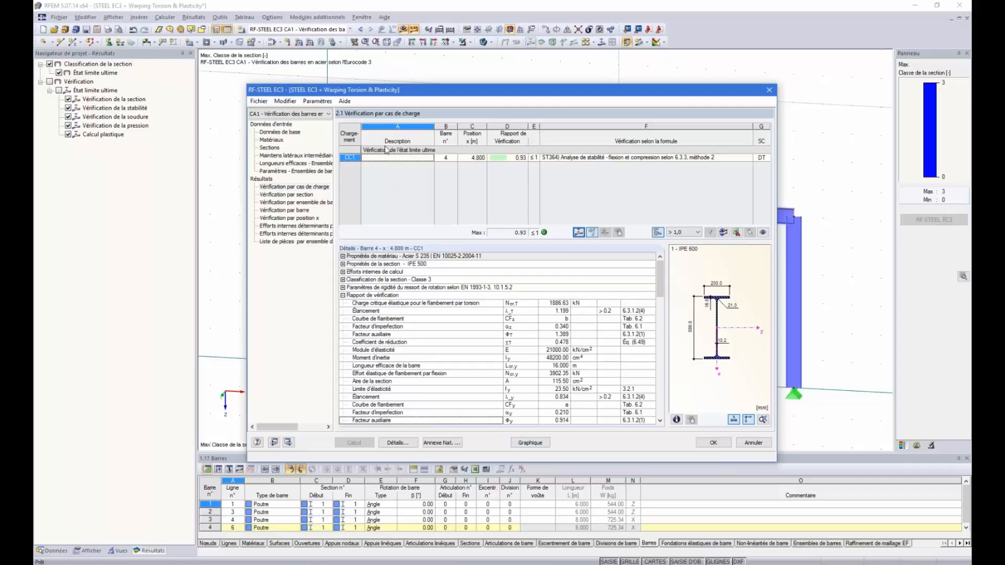
drag(477, 90, 473, 145)
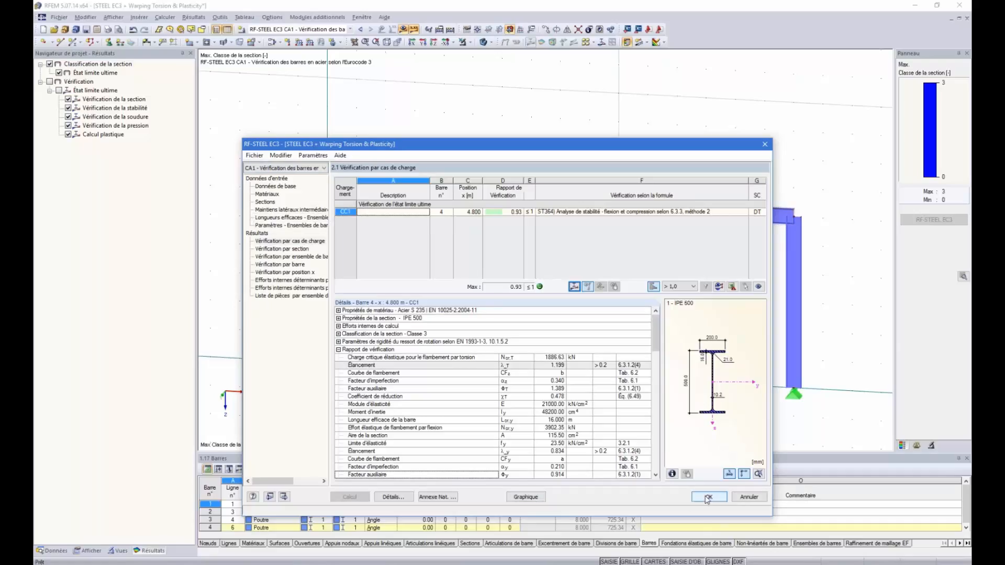
Return to the frame model and divide the beam's member 4 at a distance of 1 m from its start.
click(526, 497)
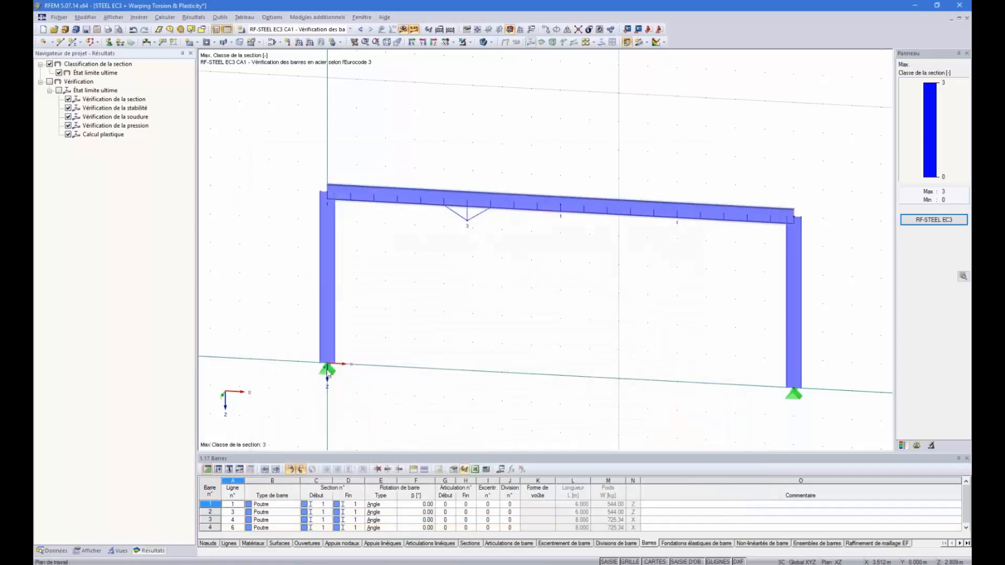
right_click(362, 192)
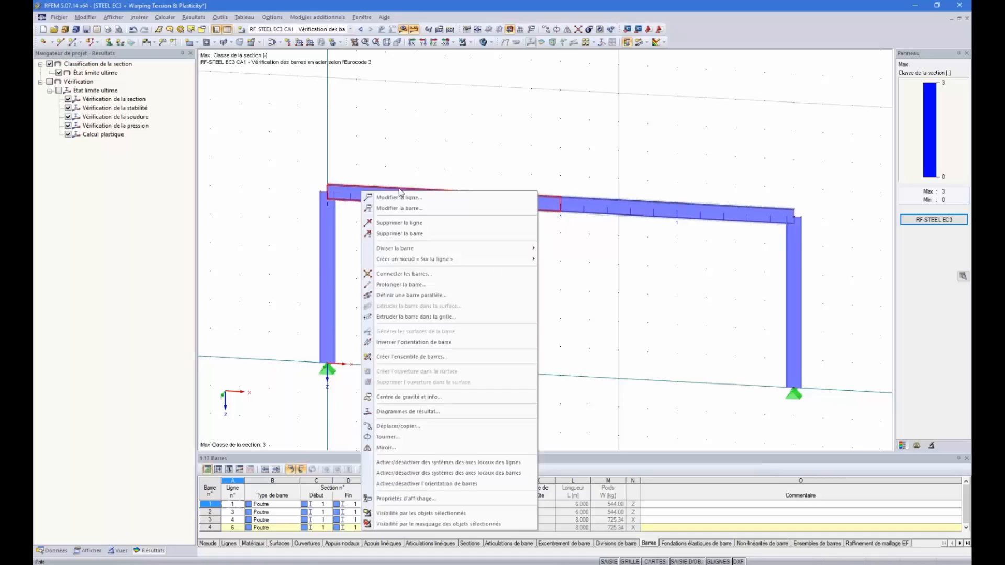
click(341, 200)
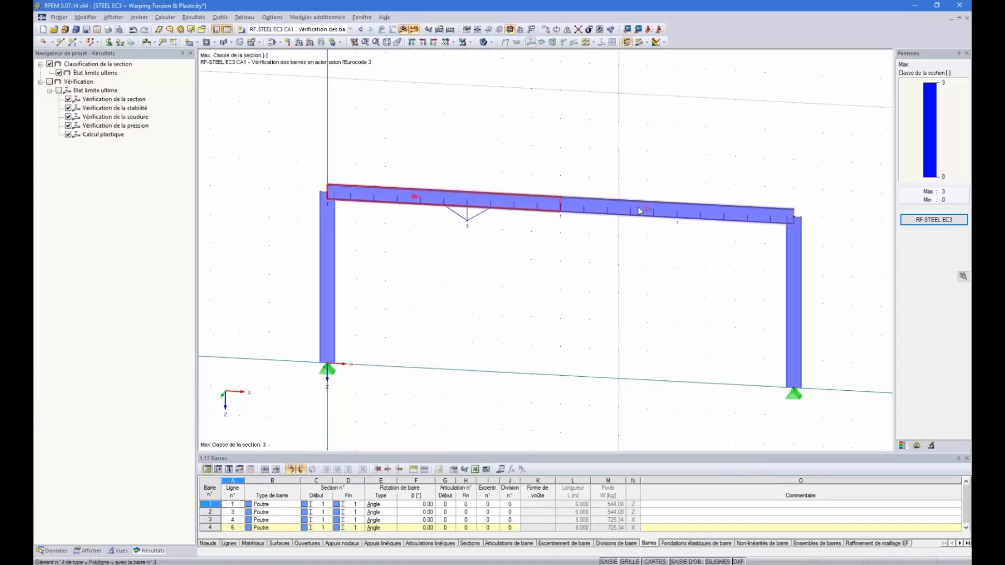
ctrl+click(637, 208)
right_click(368, 192)
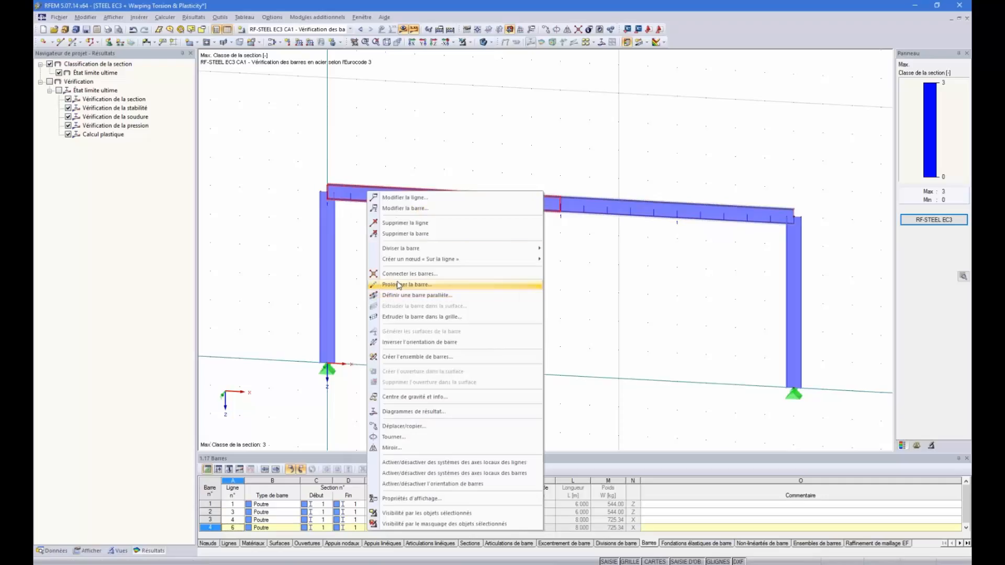
mouse_move(408, 248)
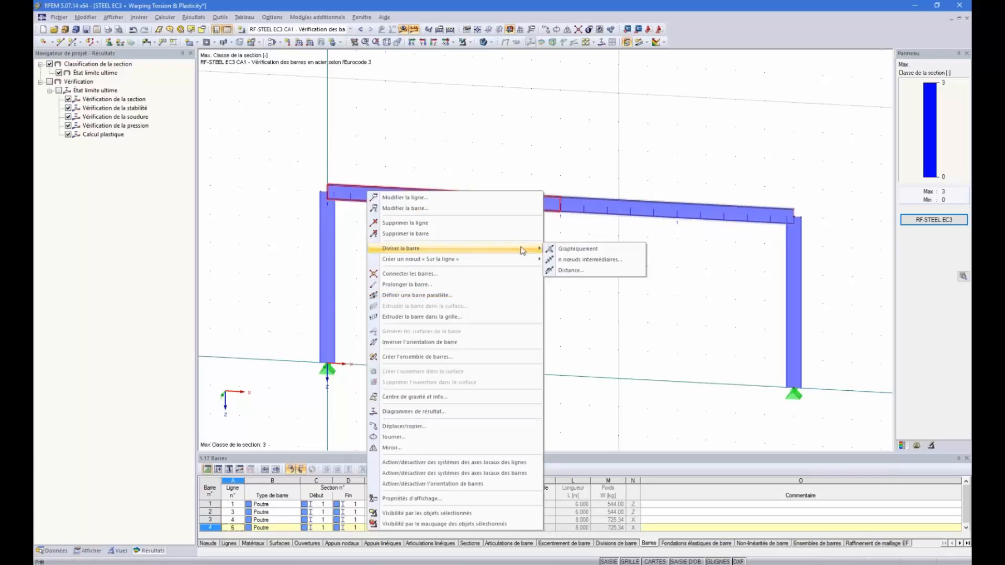
click(573, 270)
drag(506, 302, 539, 300)
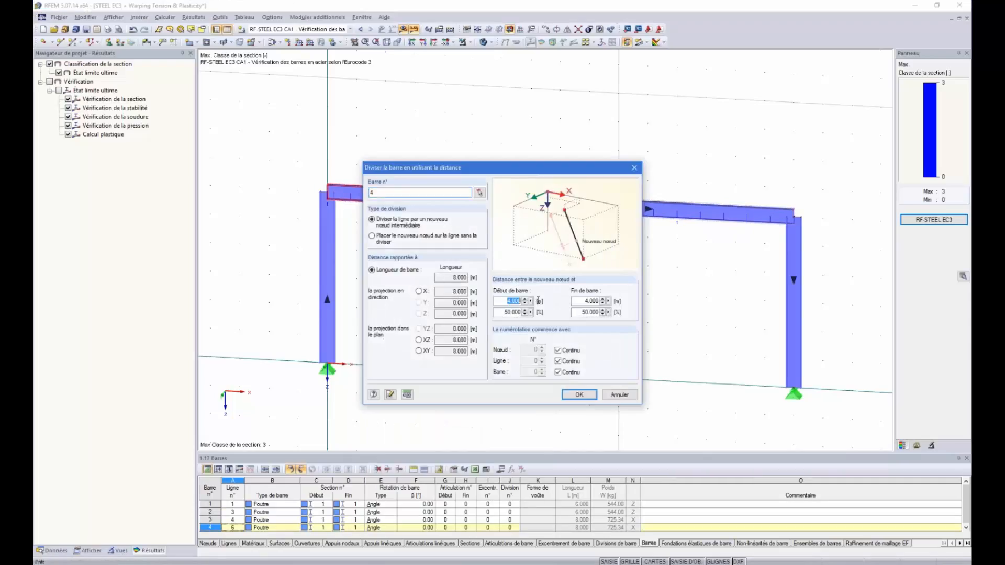
text(1)
click(579, 395)
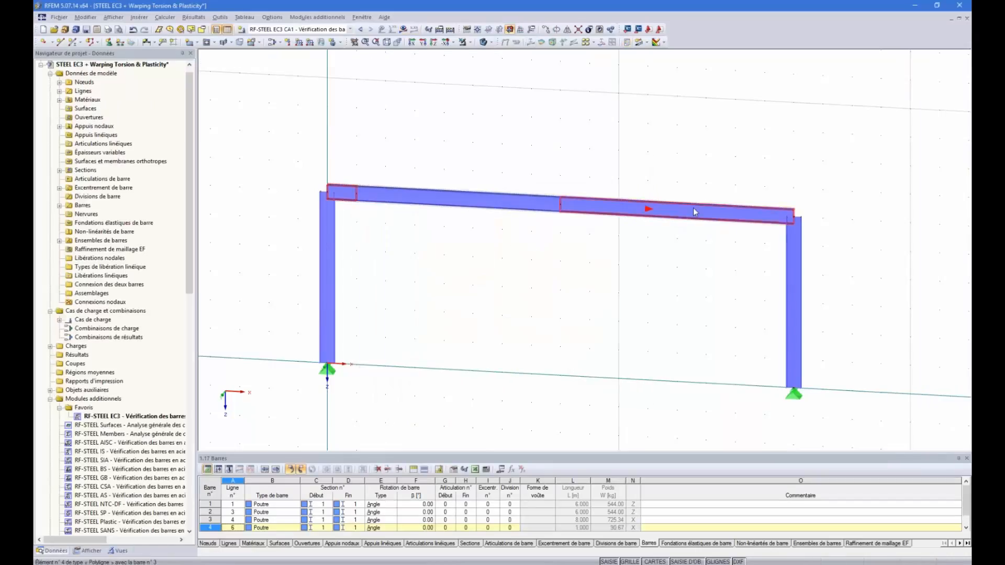
Divide the other half of the beam, member 3, at a distance of 1 m from its end.
click(695, 211)
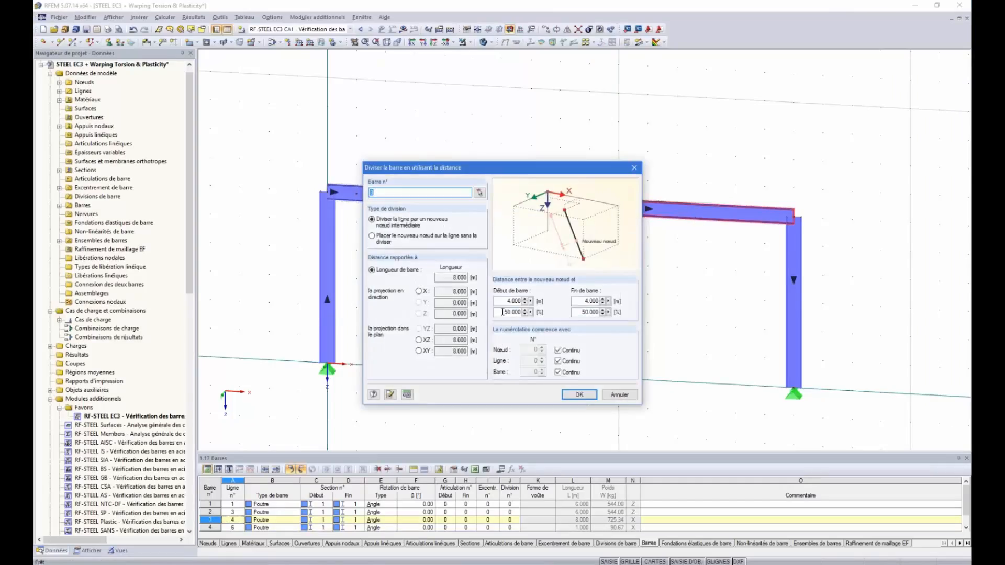
drag(585, 301, 616, 299)
text(1)
key(Return)
click(622, 298)
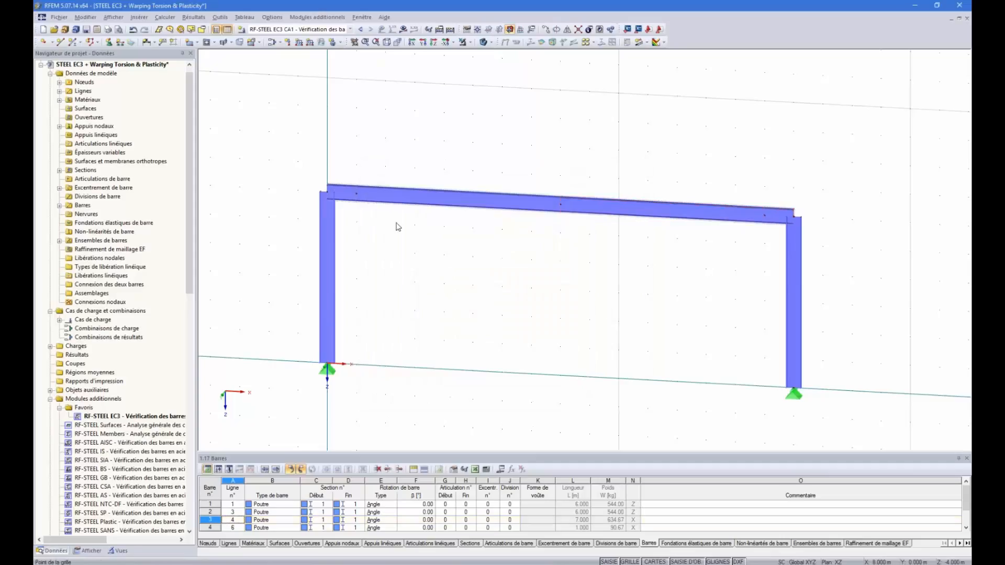
Taper the short beam member 4 by assigning section IPE 600 at its start and IPE 500 at its end.
double_click(343, 193)
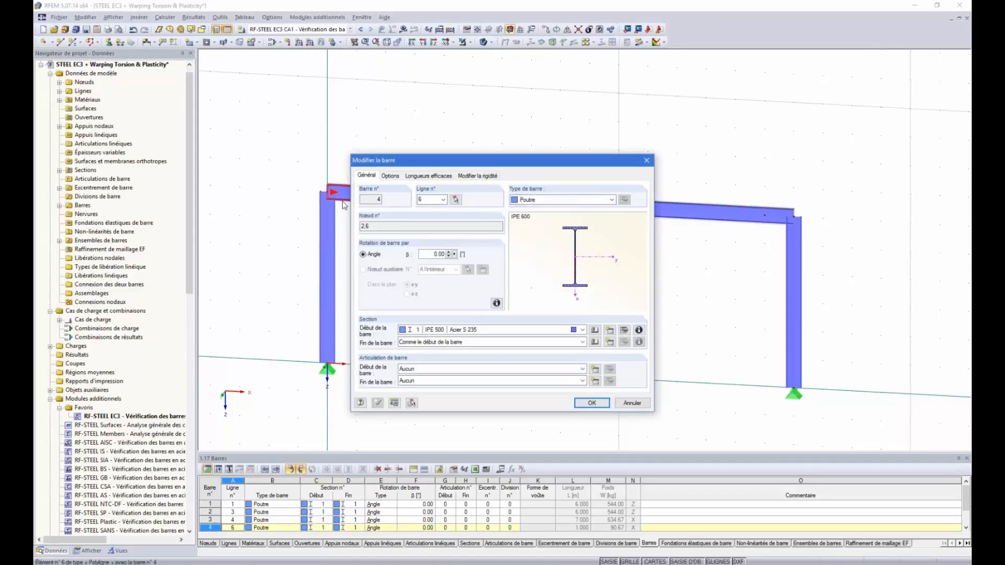
click(462, 331)
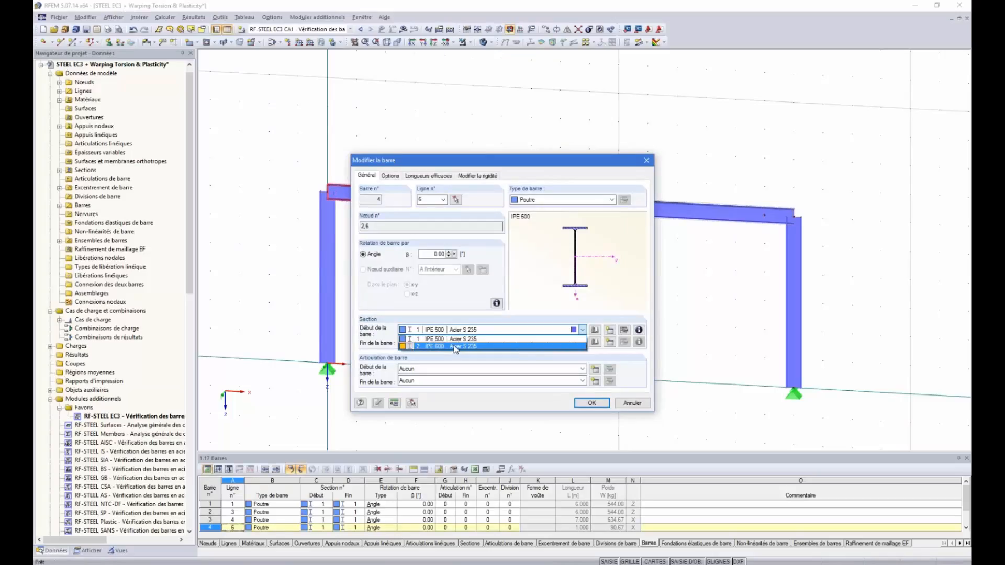
click(438, 347)
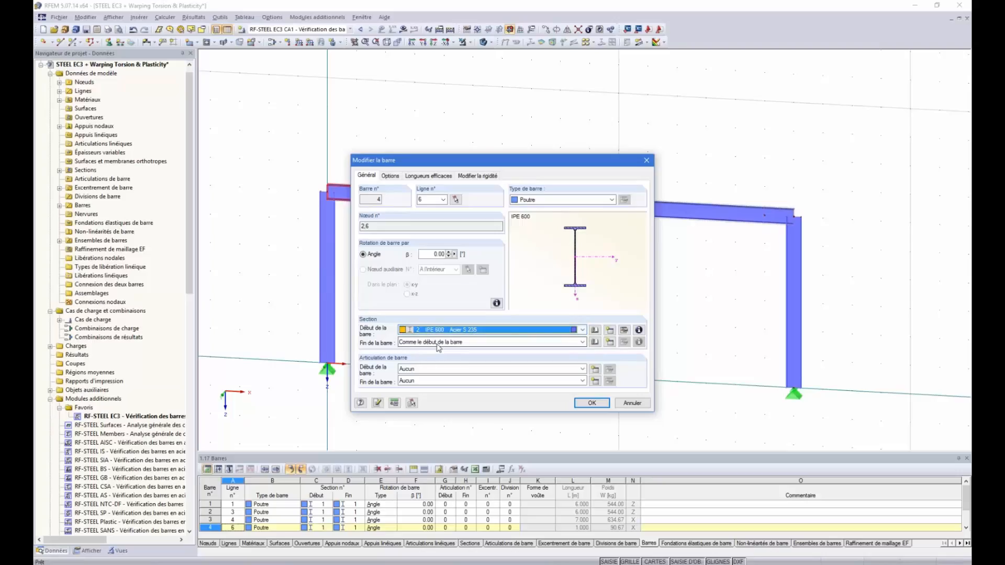
click(439, 342)
click(443, 359)
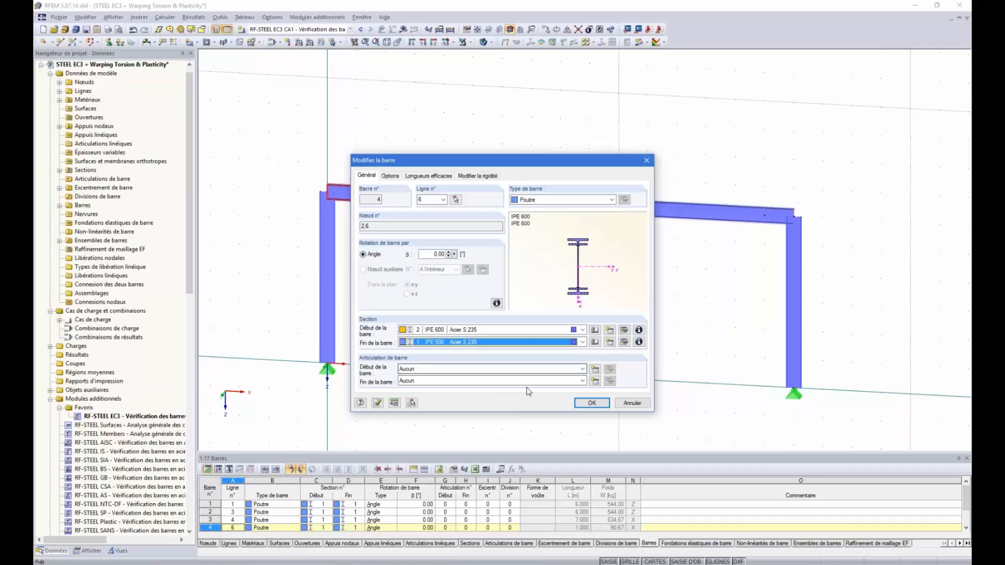
click(579, 404)
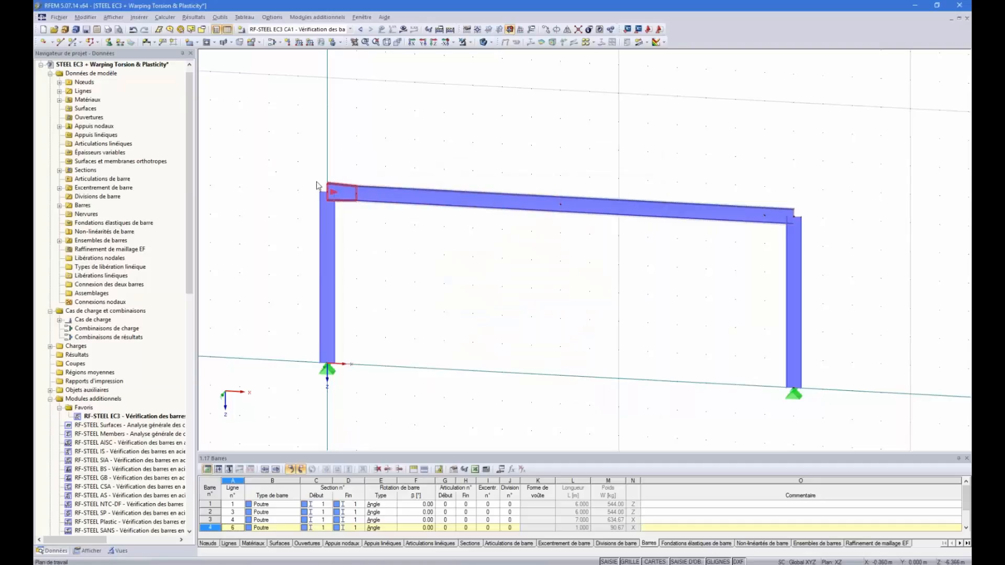
Taper the short member 6 at the opposite beam end by assigning section IPE 600 to its end.
scroll(343, 195, up, 3)
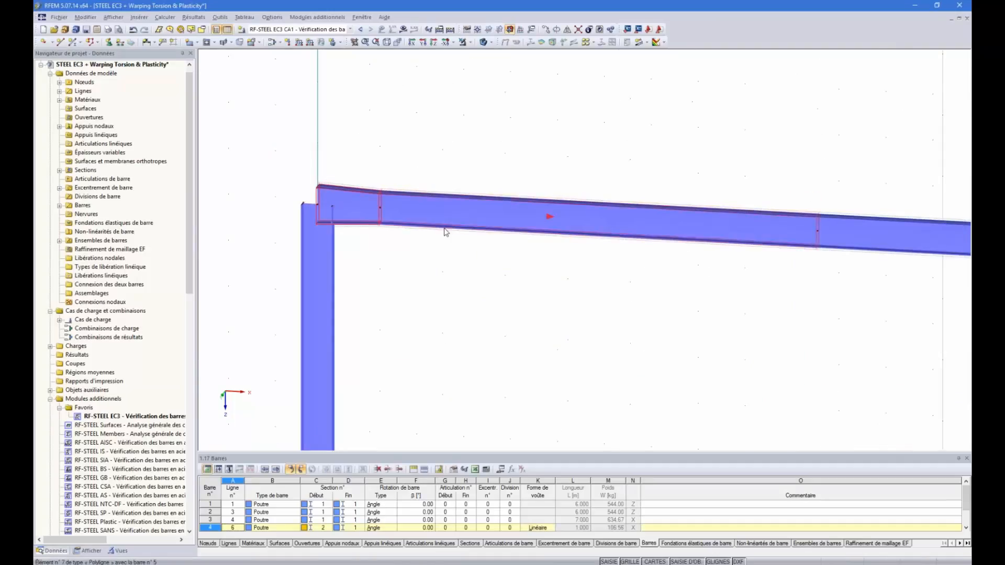
scroll(386, 229, down, 2)
scroll(526, 260, down, 3)
scroll(594, 260, up, 5)
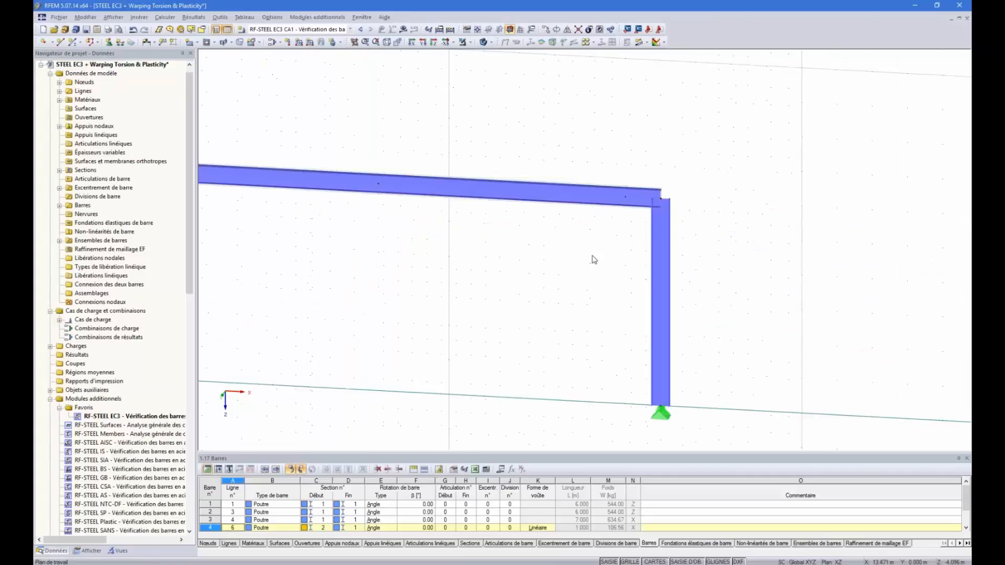
click(649, 192)
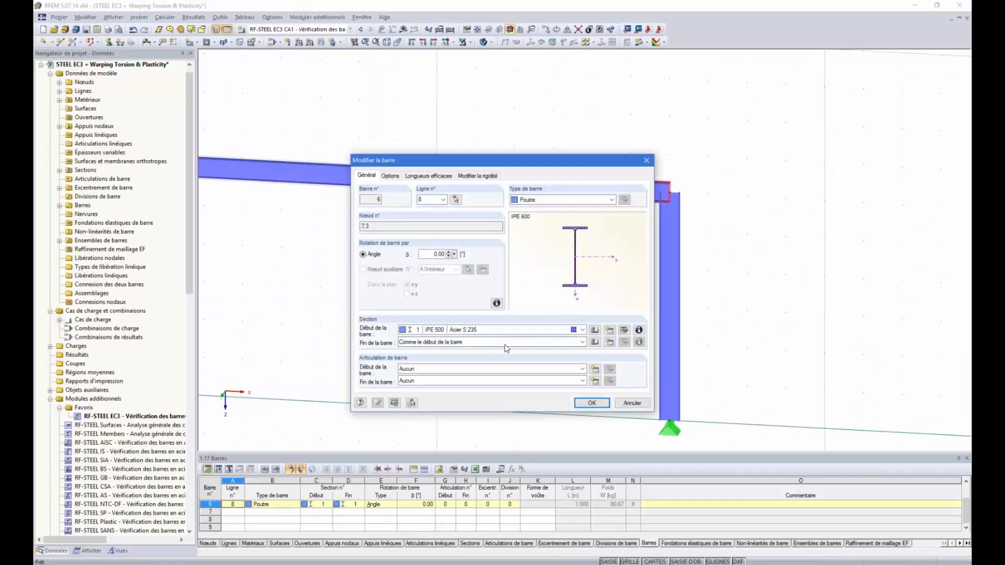
click(505, 344)
click(483, 363)
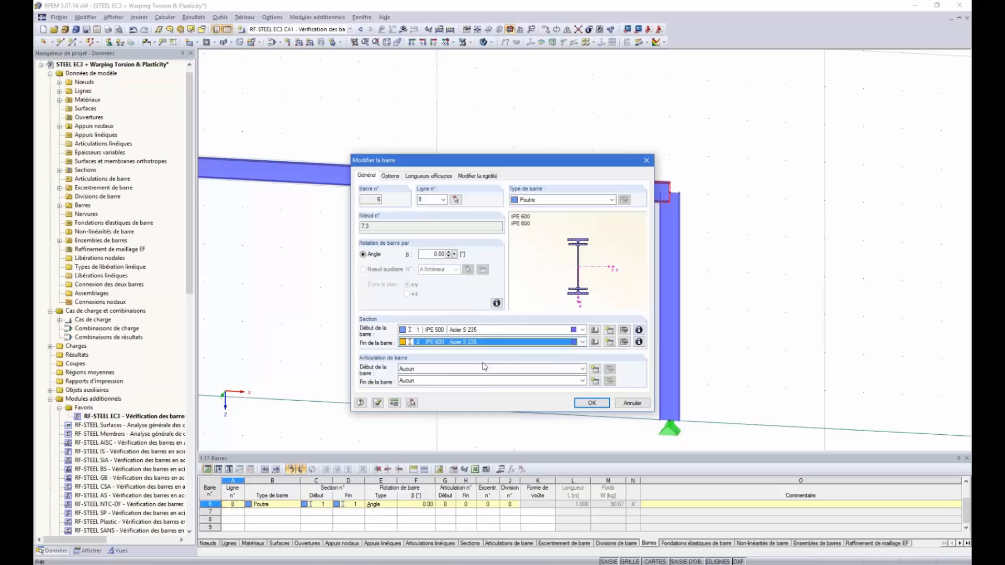
click(592, 404)
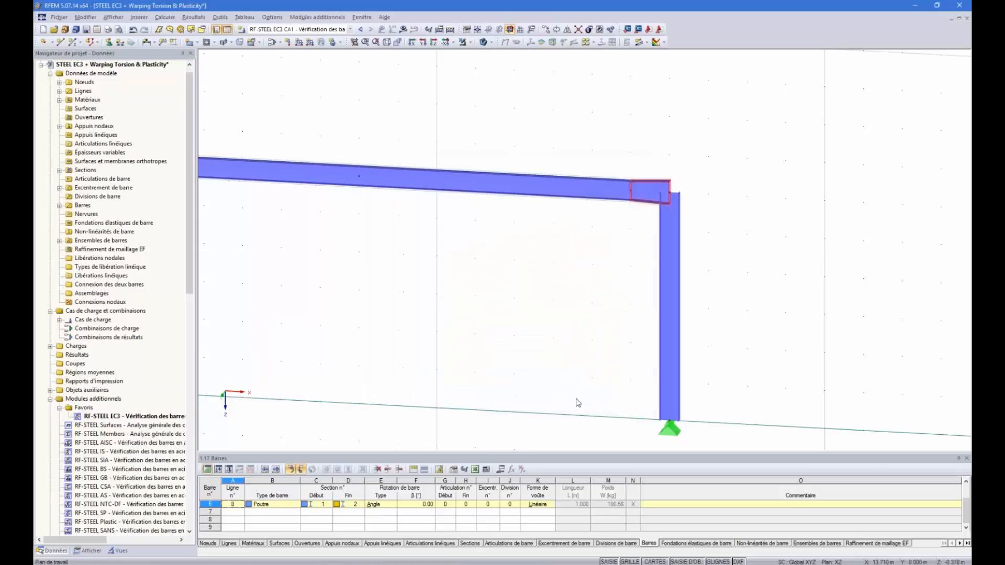
Reopen the RF-STEEL EC3 module and set the stability analysis method for sets of members to 6.3.4 (general method).
scroll(539, 327, down, 2)
scroll(539, 325, down, 3)
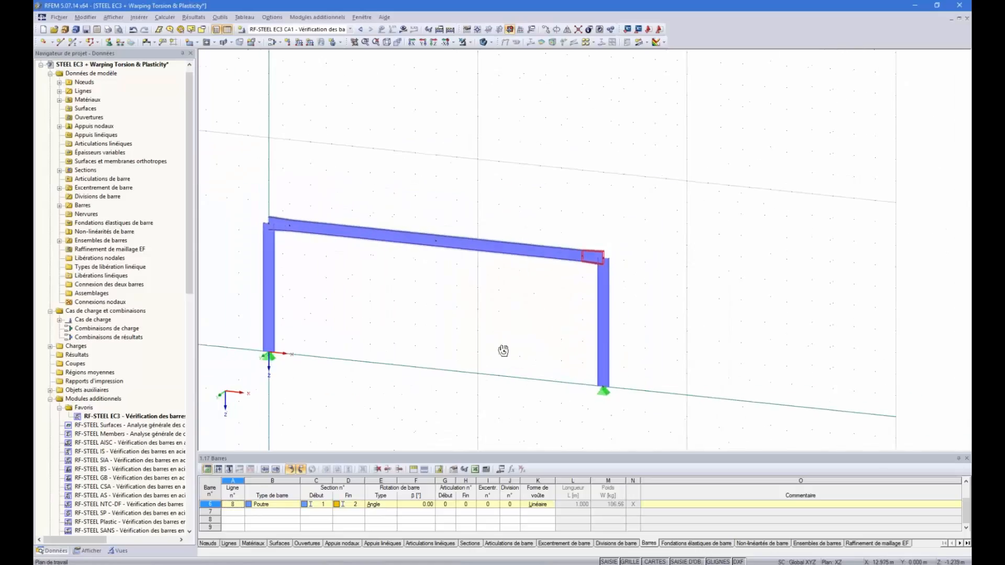
scroll(324, 311, up, 3)
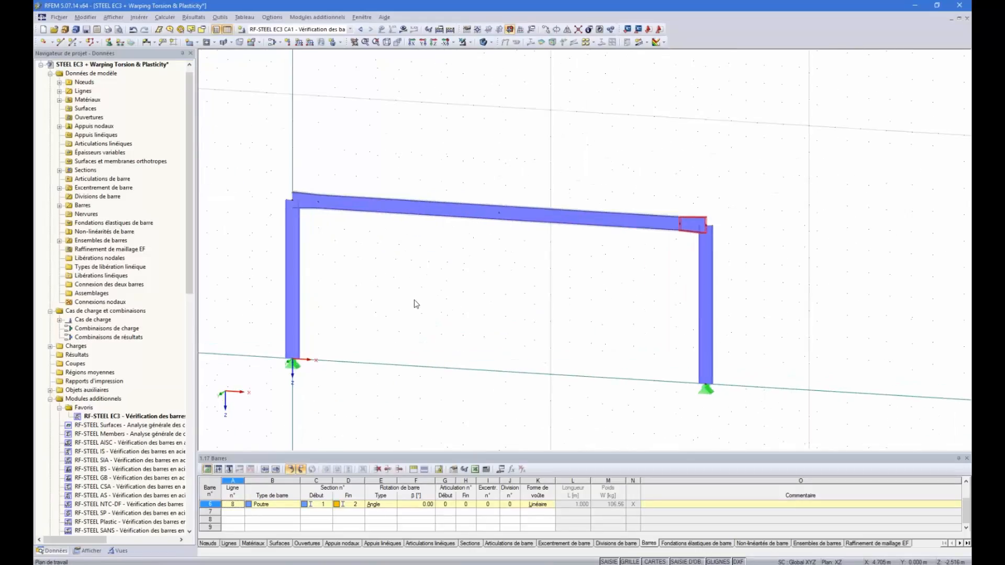
double_click(111, 417)
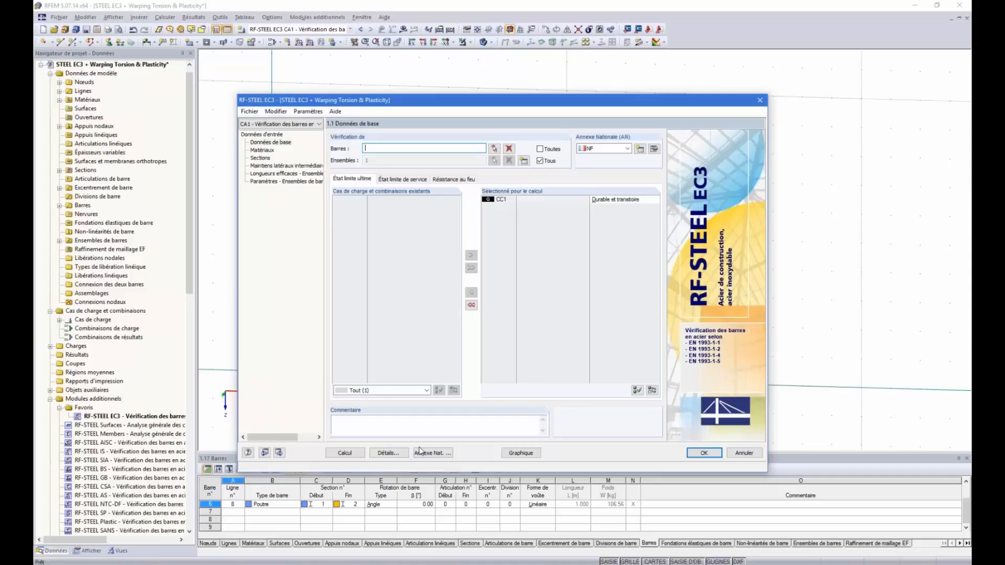
click(396, 455)
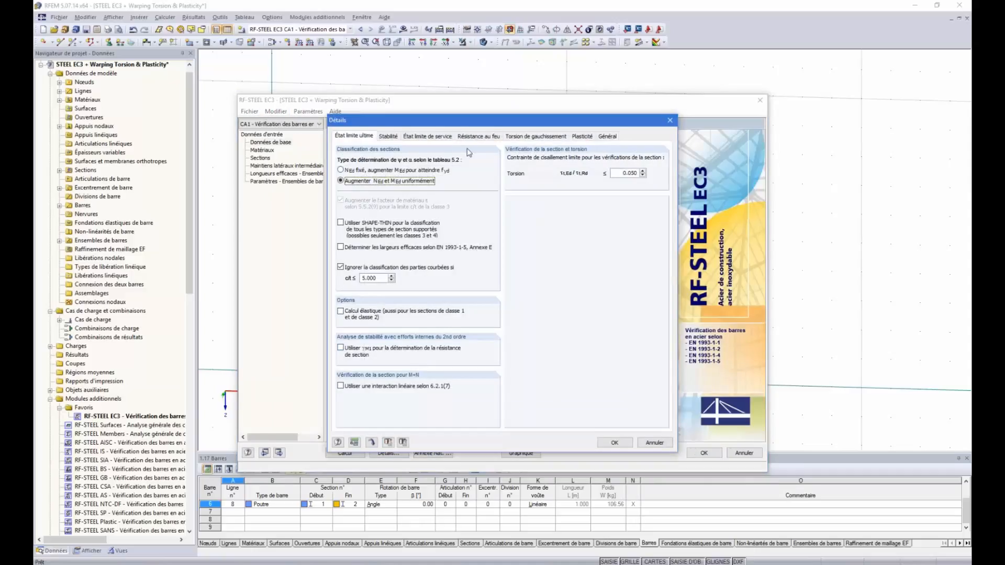
click(388, 137)
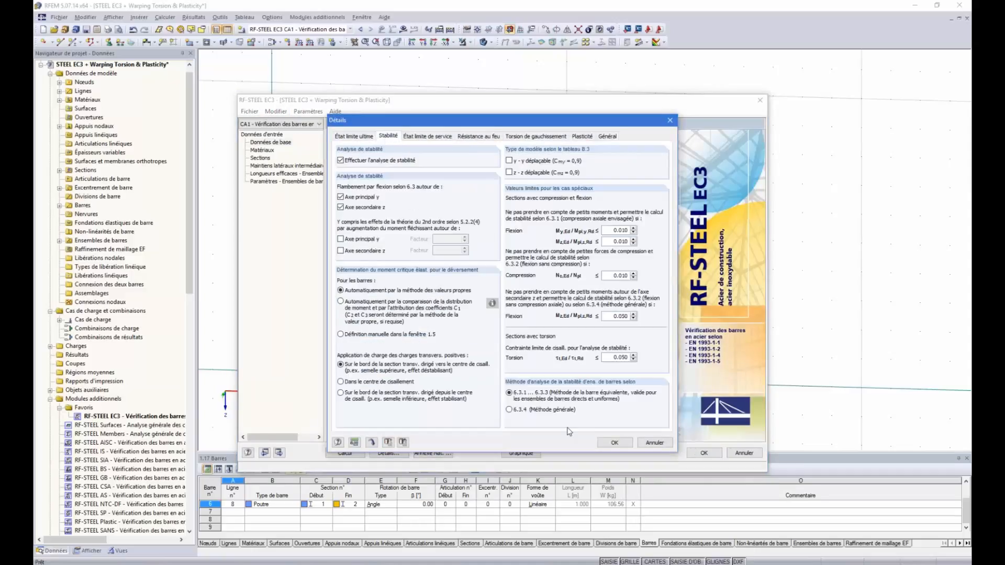
click(509, 410)
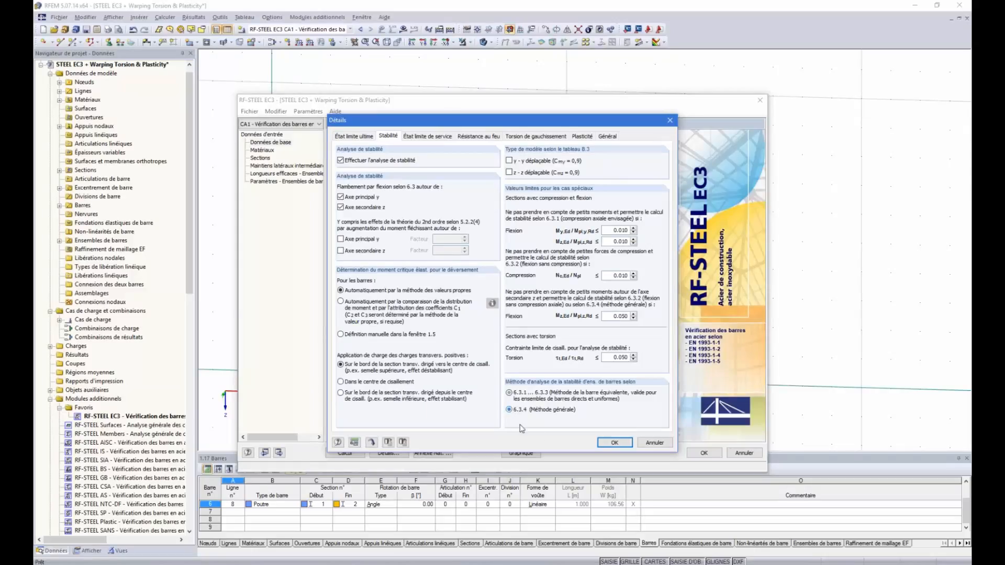
click(615, 444)
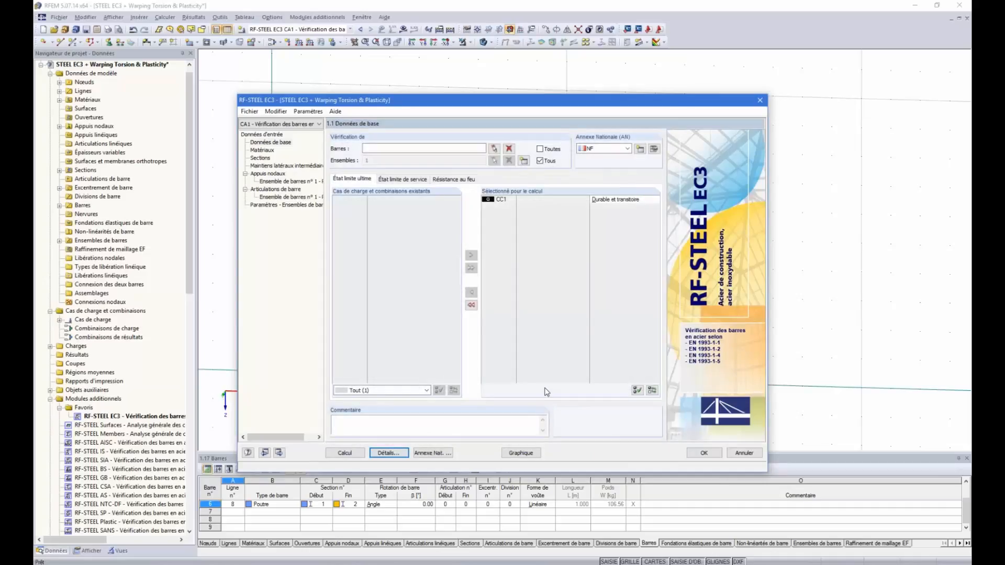
Calculate the steel design and review the results by section and by load case.
click(345, 454)
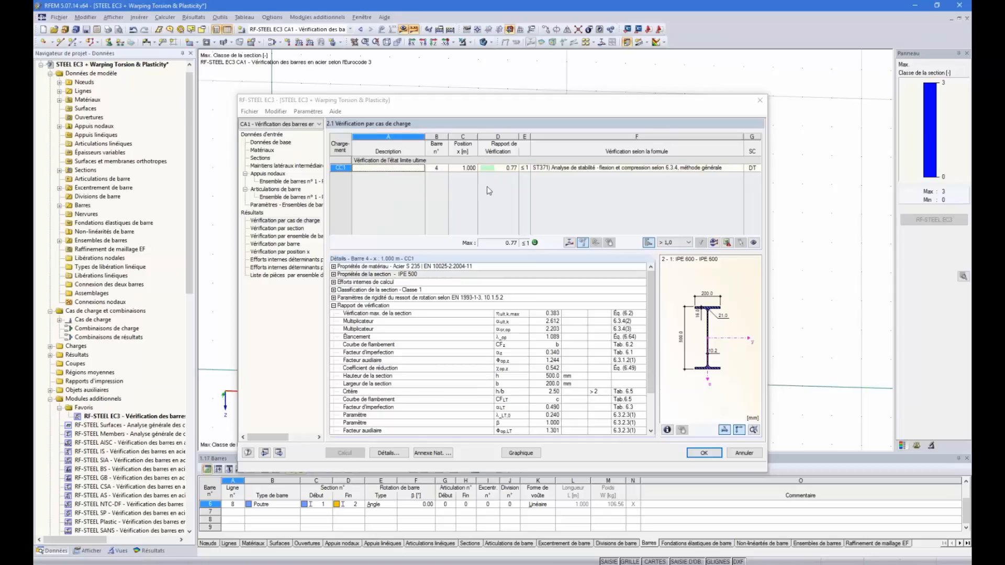
click(268, 229)
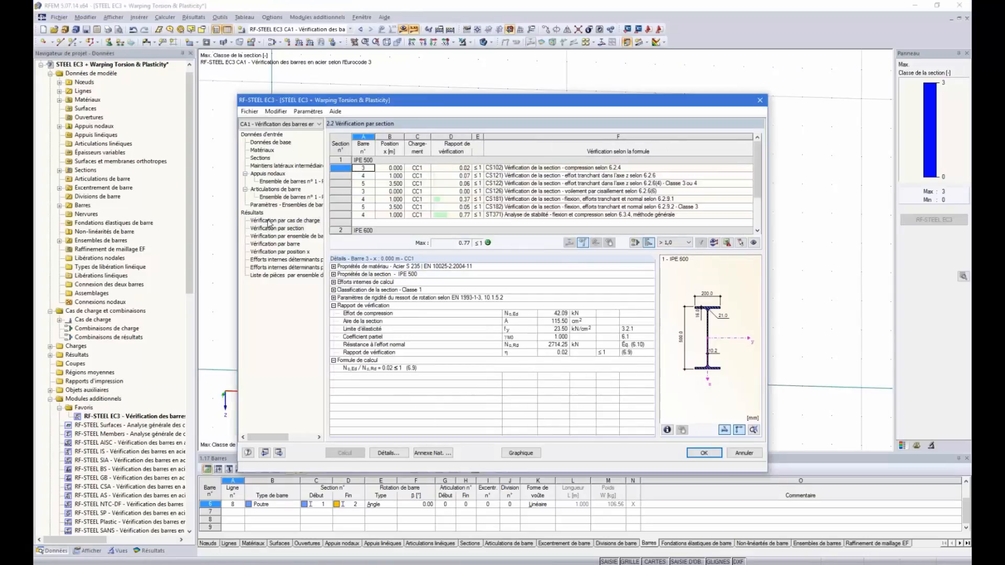
click(276, 221)
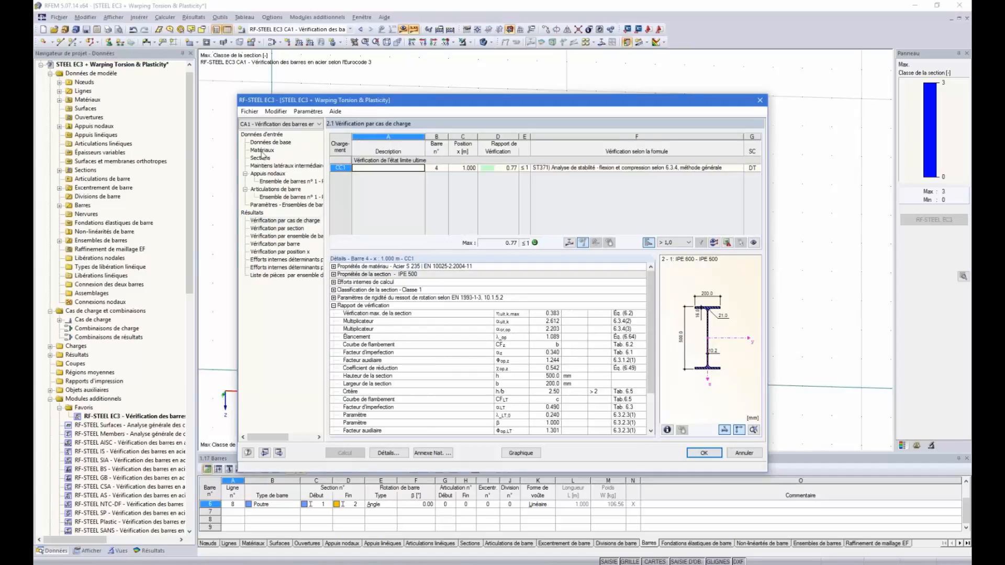
Check which stability analysis method is set for sets of members in the design details, and close them.
click(390, 453)
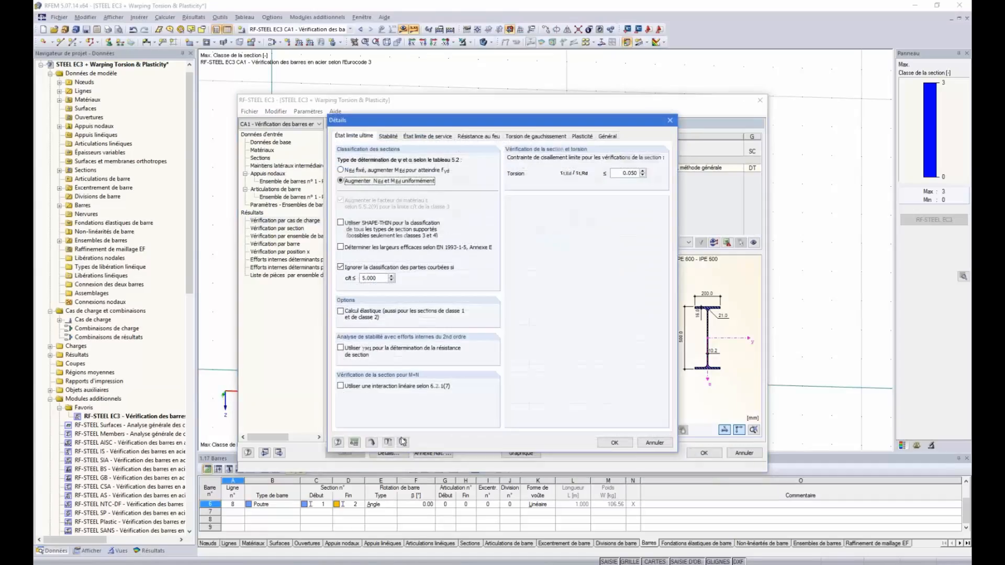
click(395, 138)
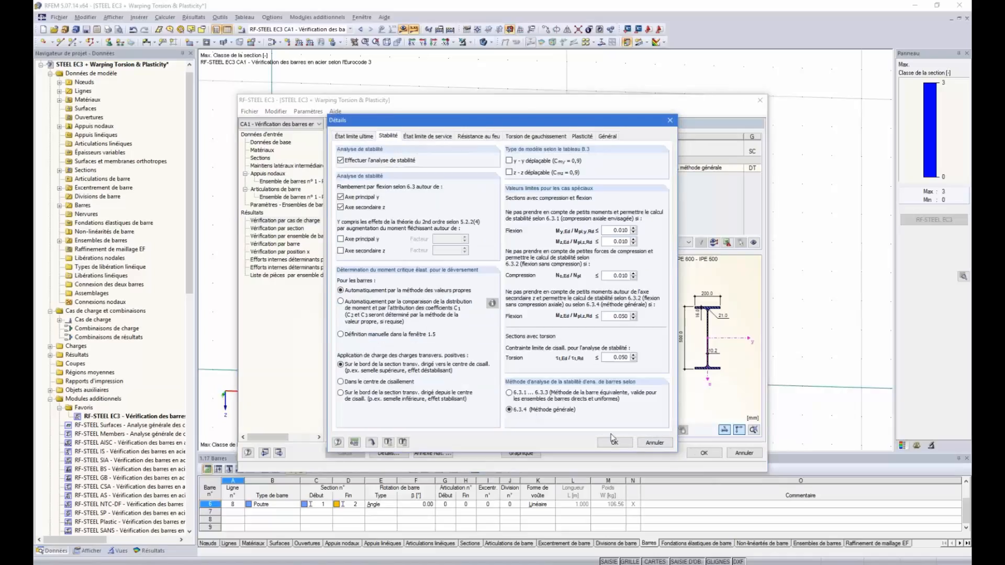
click(670, 121)
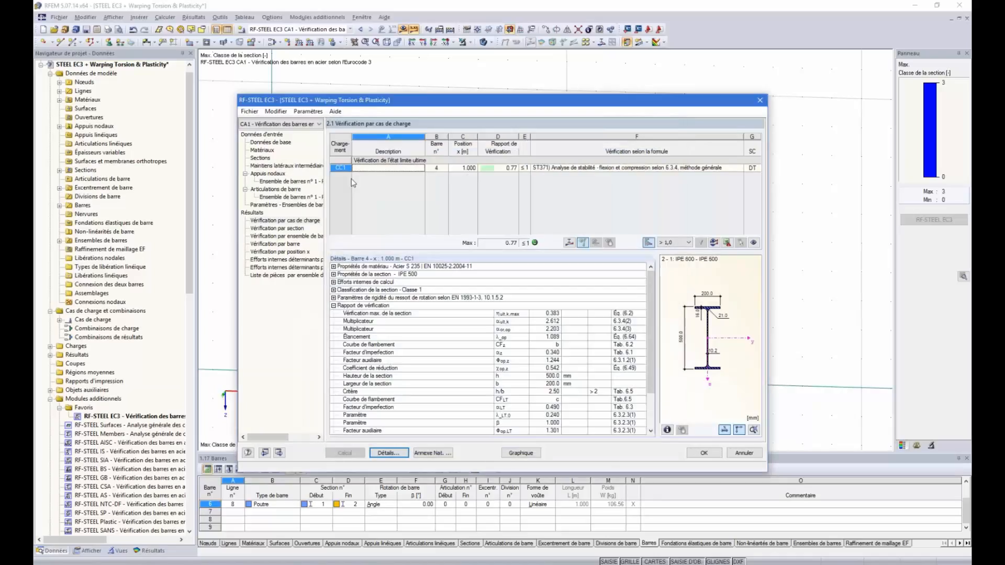
View the intermediate lateral restraints and the nodal supports of set of members no. 1, showing only the beam set in the preview.
click(269, 166)
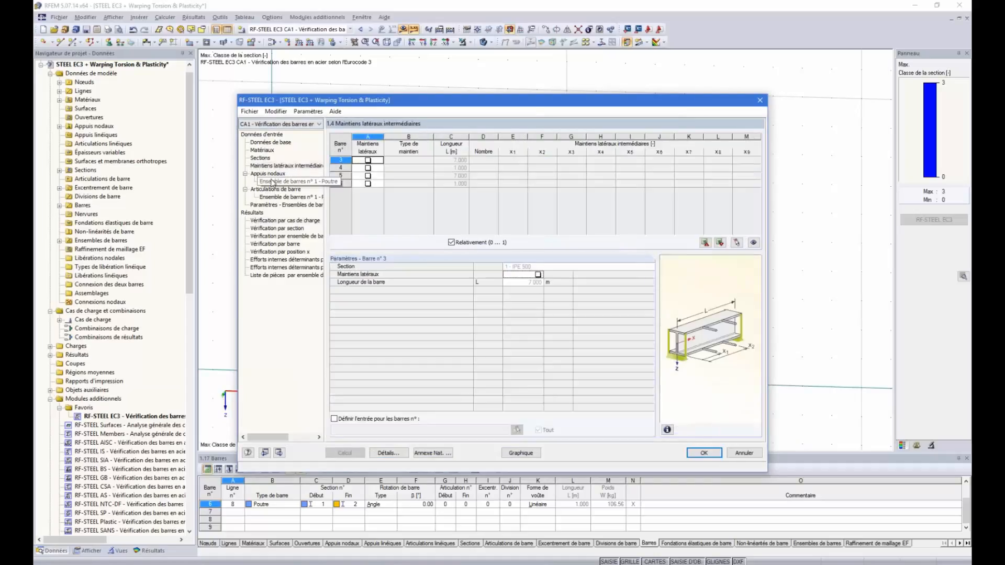
click(277, 182)
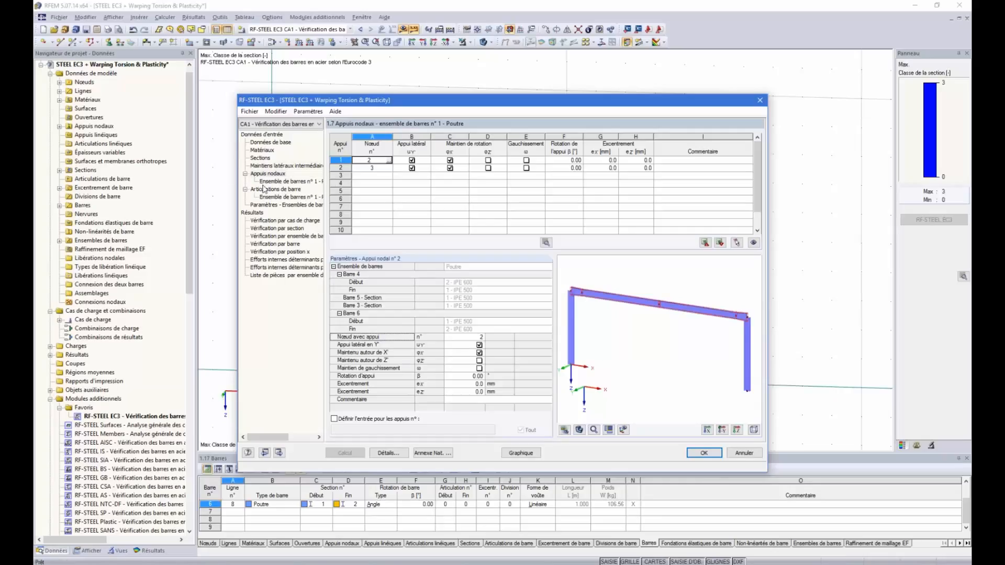
click(623, 430)
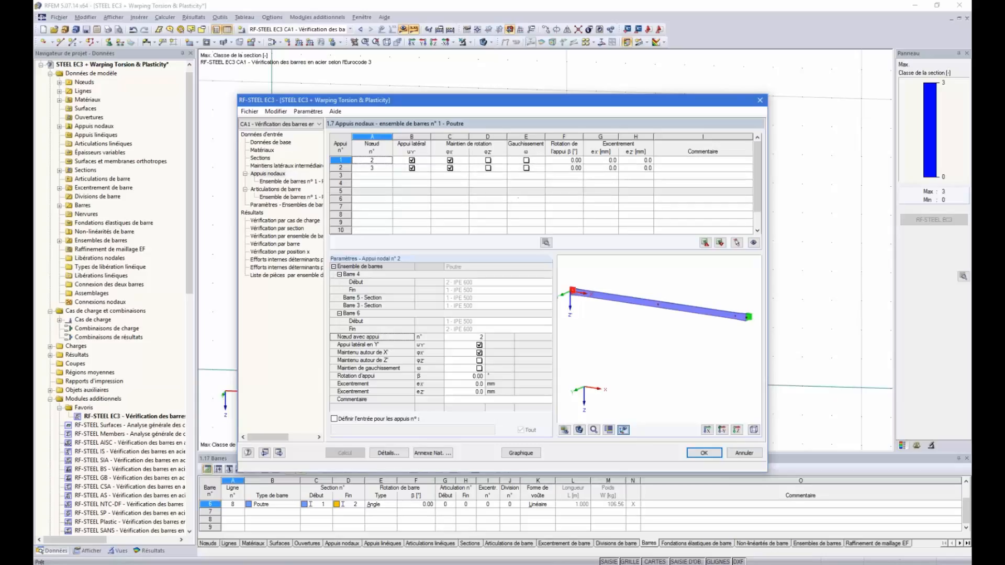
Review the member hinges and parameters of the set of members, and examine the intermediate values of the design by load case.
click(272, 193)
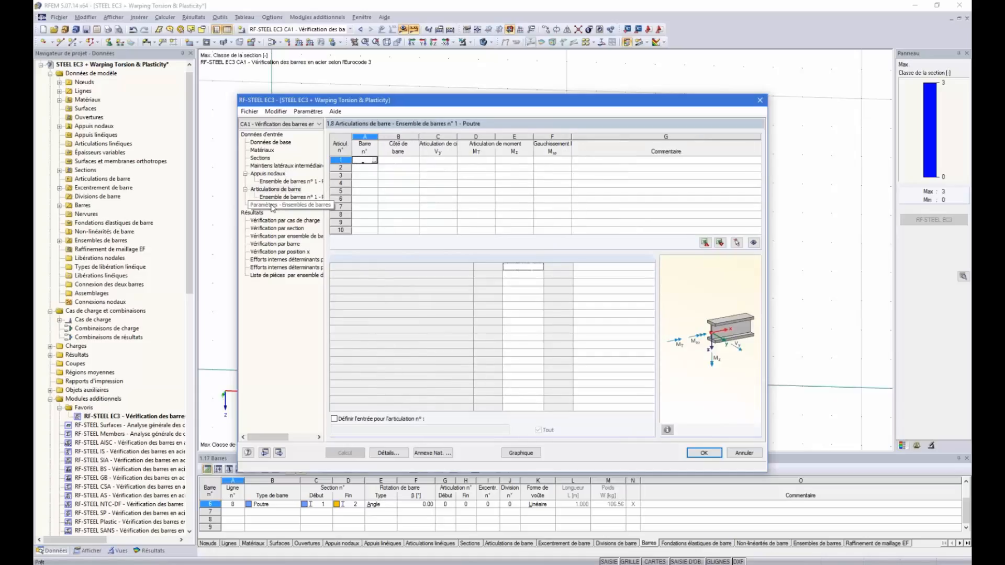
click(272, 205)
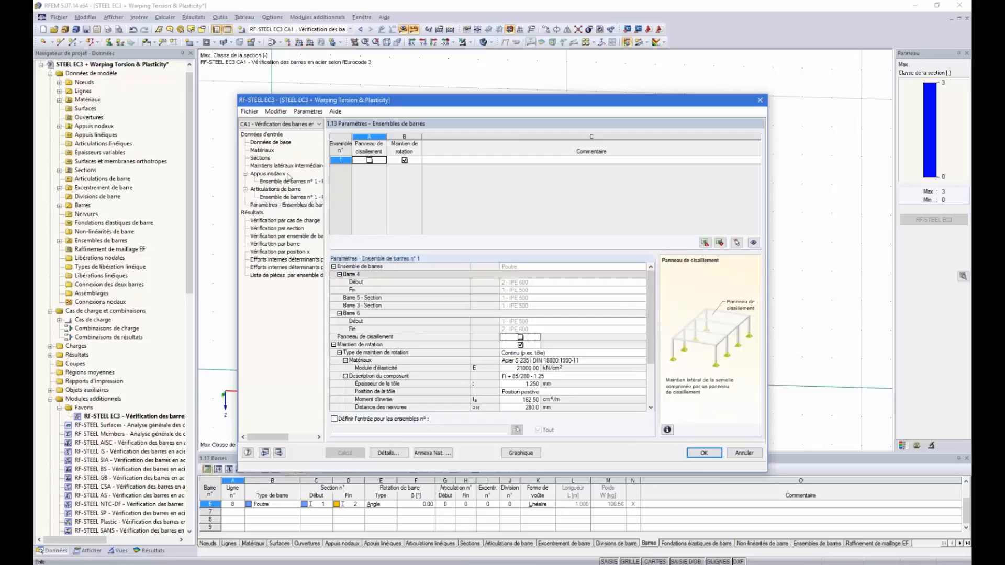
click(267, 220)
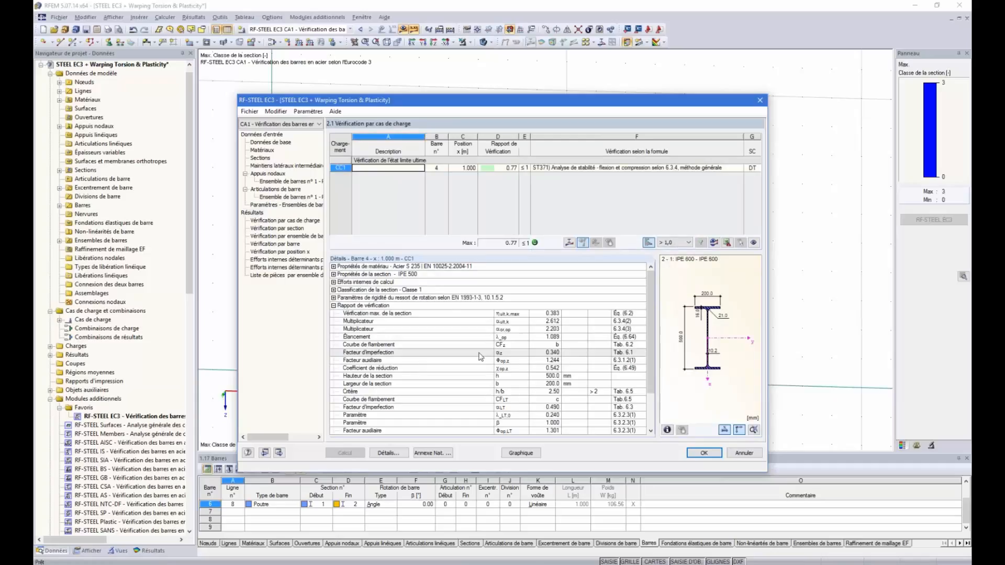
scroll(398, 356, down, 2)
scroll(366, 379, up, 2)
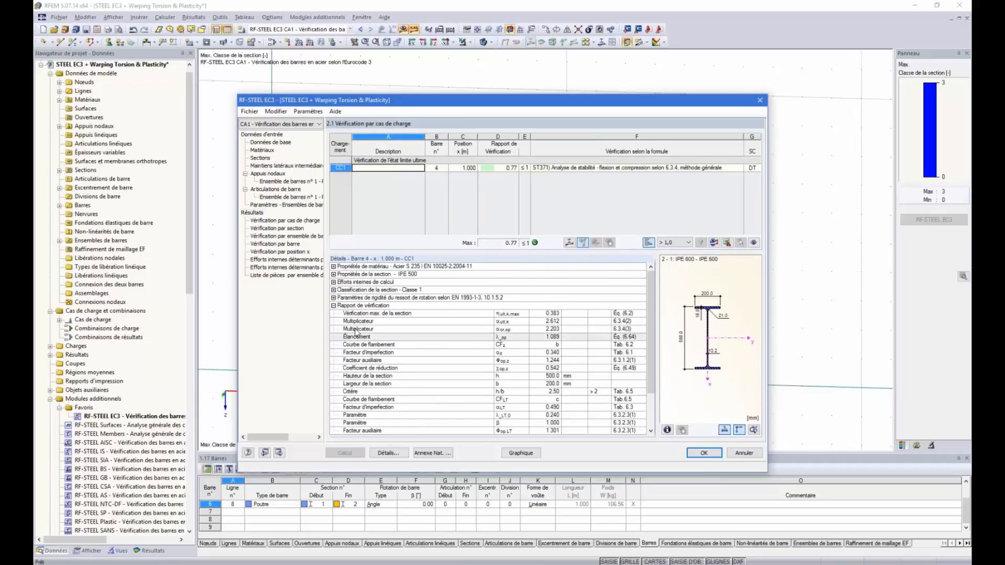
scroll(344, 309, down, 2)
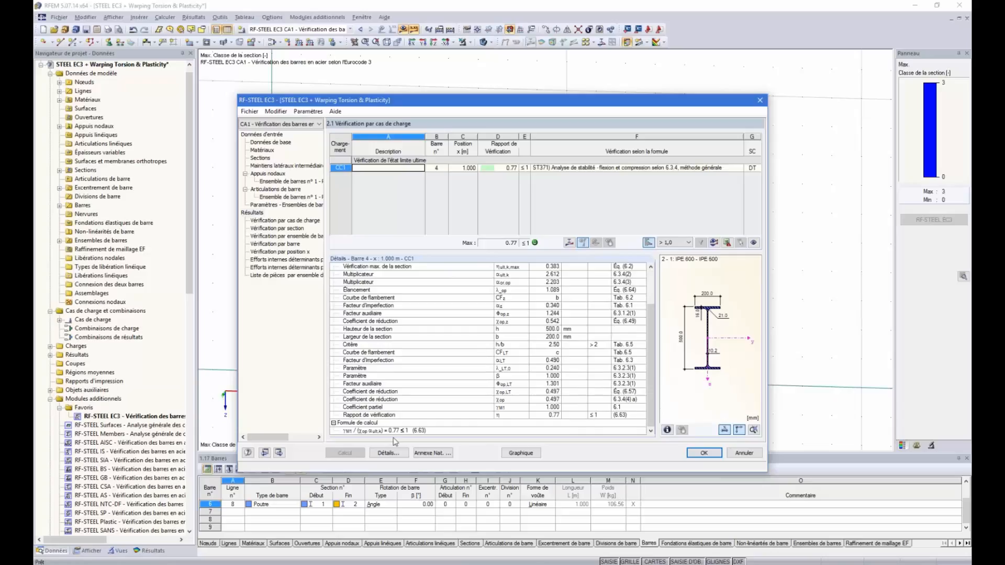
scroll(383, 398, up, 2)
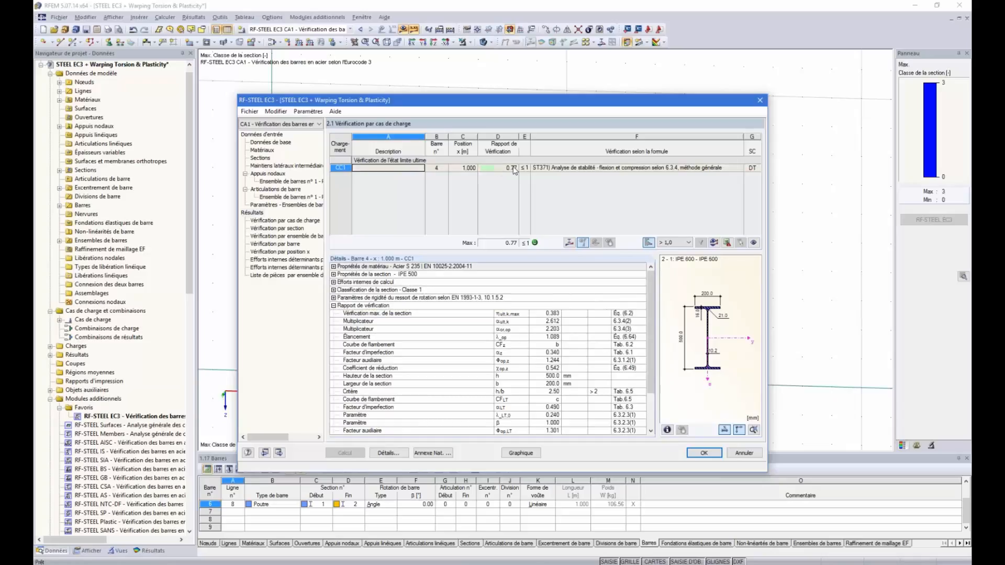
Inspect the beam's eigenmode shape from several angles with the display factor set to 0.26, and close the mode shape view.
click(582, 243)
ctrl+middle_drag(604, 298, 363, 320)
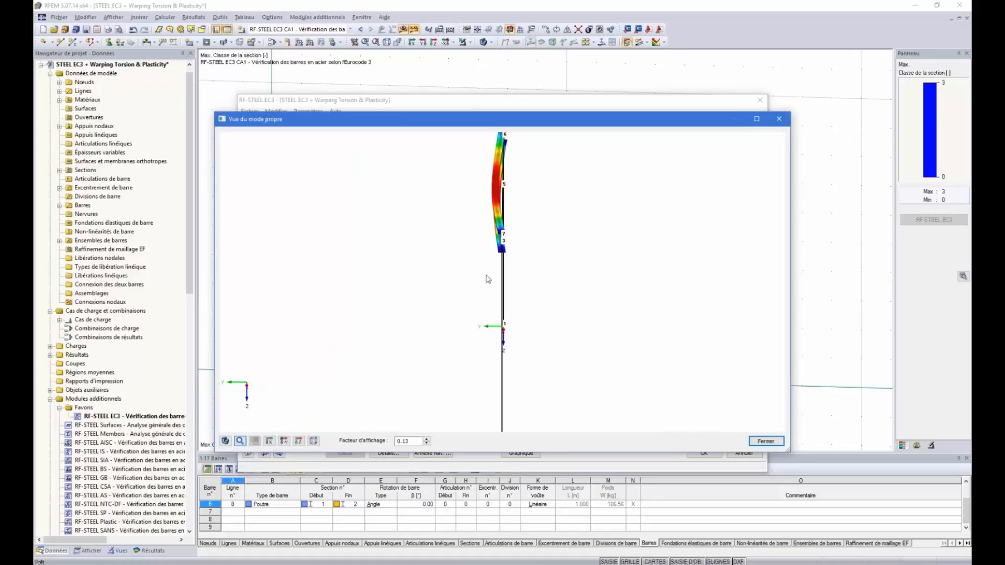
ctrl+middle_drag(487, 279, 532, 213)
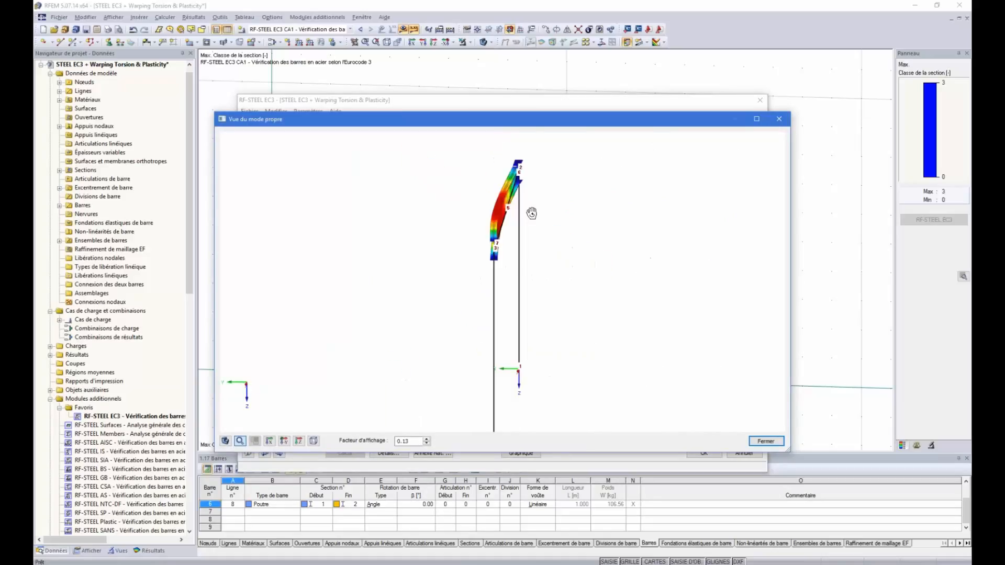
ctrl+middle_drag(487, 241, 529, 273)
click(427, 439)
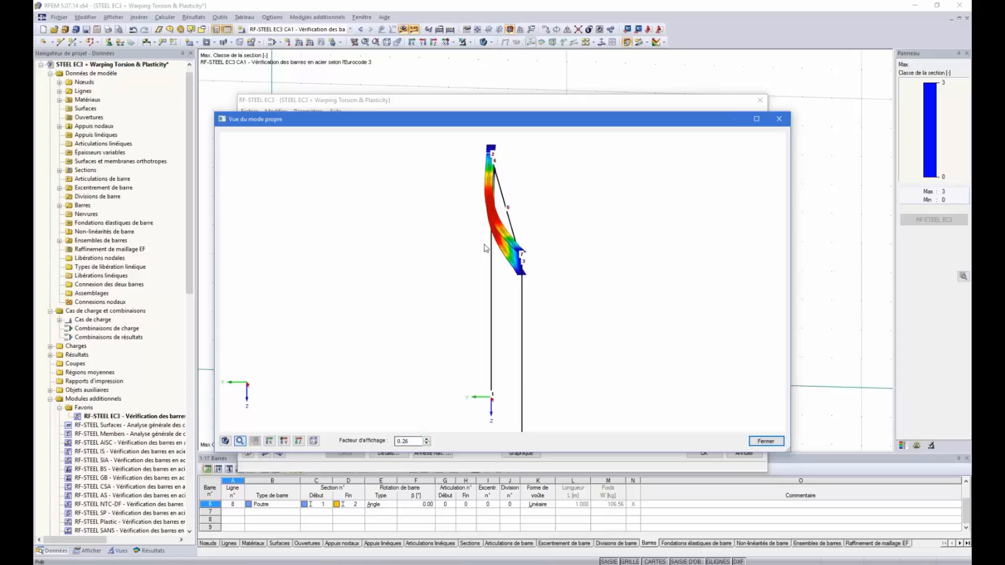
ctrl+middle_drag(510, 261, 684, 392)
ctrl+middle_drag(747, 329, 651, 342)
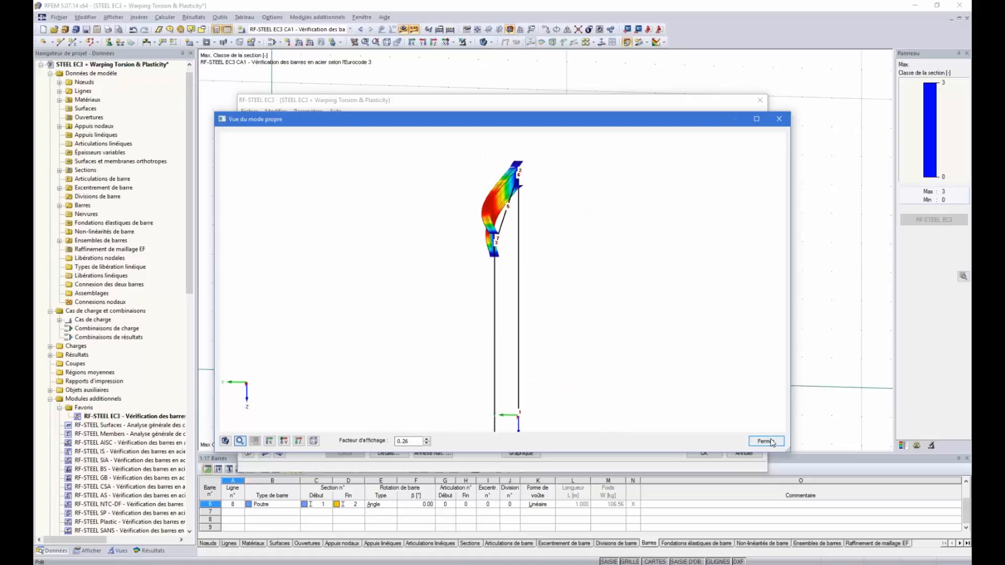
click(770, 442)
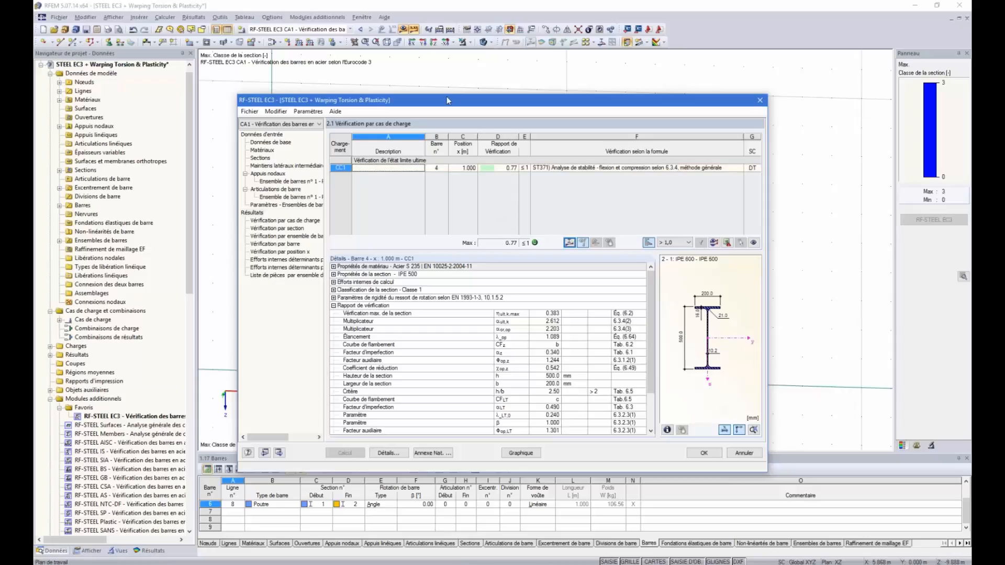
Accept and close the RF-STEEL EC3 module, and view the frame in the model window.
drag(447, 102, 478, 106)
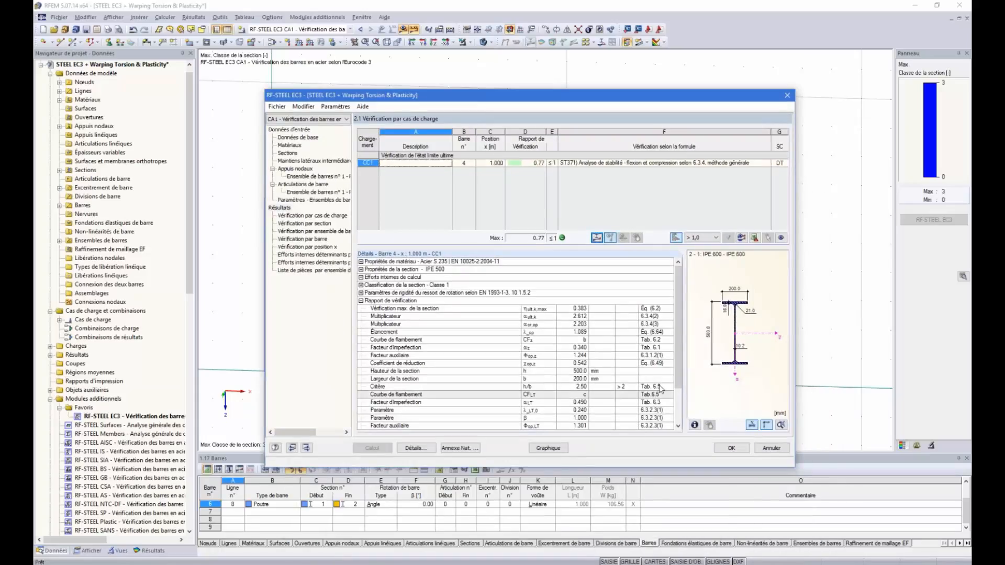
click(727, 452)
ctrl+middle_drag(629, 295, 542, 336)
ctrl+middle_drag(377, 345, 334, 350)
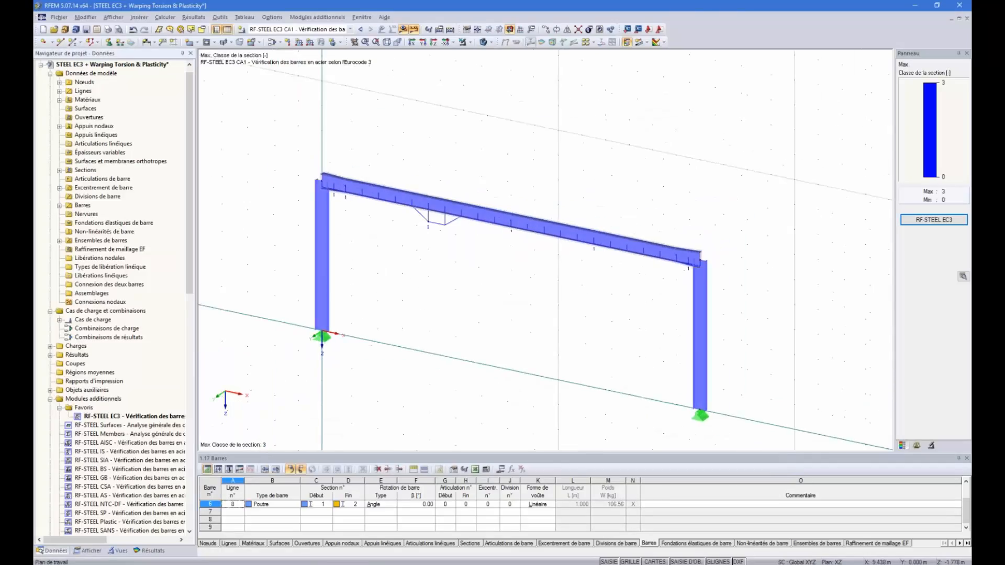
ctrl+middle_drag(394, 343, 555, 340)
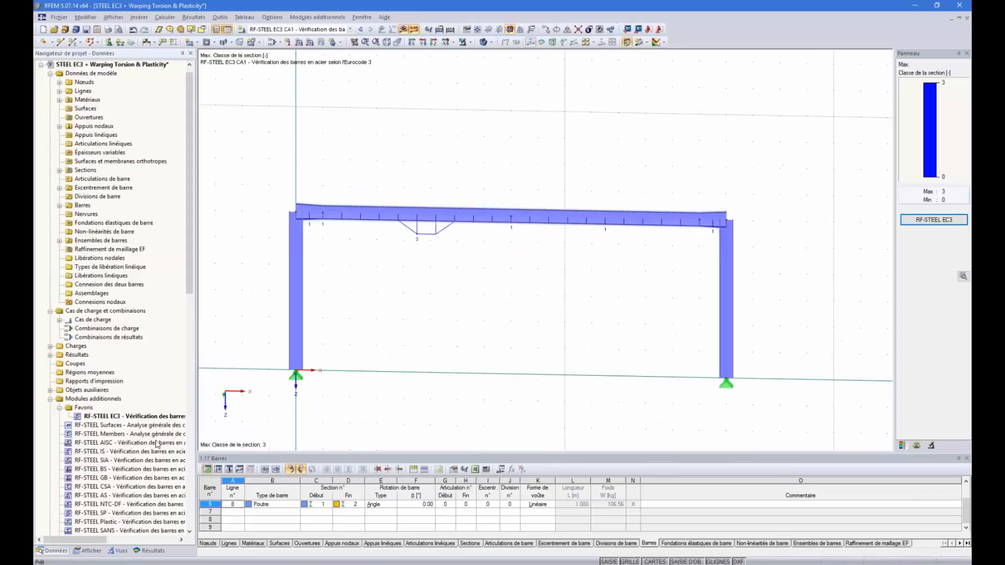
Change the model type to 3D in the model's general data and make XZ the current work plane.
scroll(75, 86, up, 1)
right_click(67, 74)
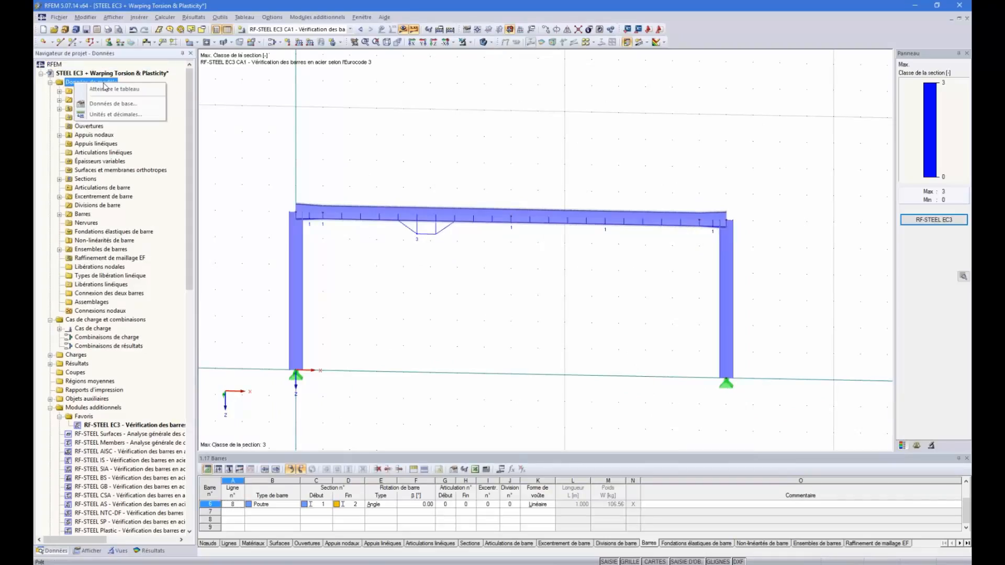
click(100, 104)
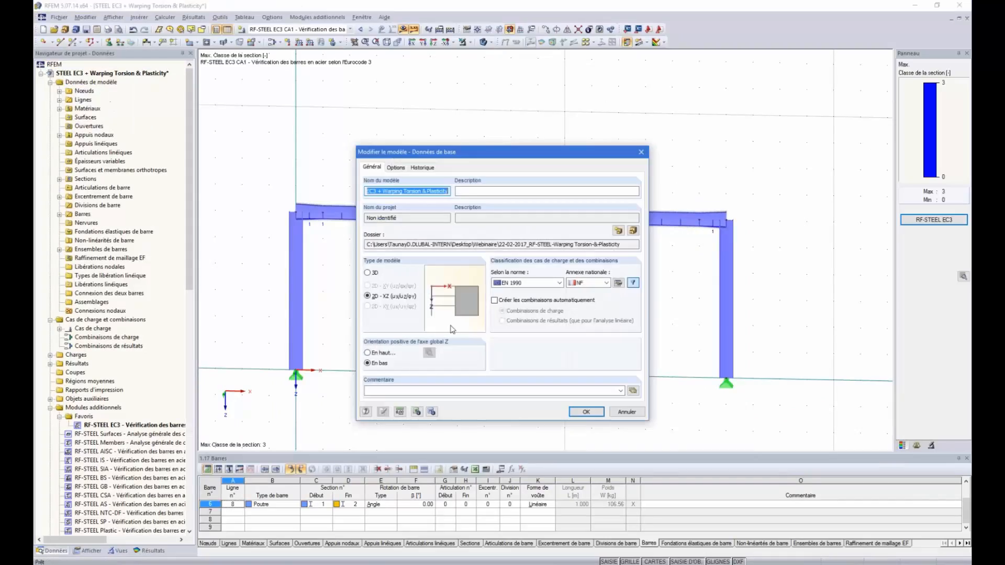
click(368, 273)
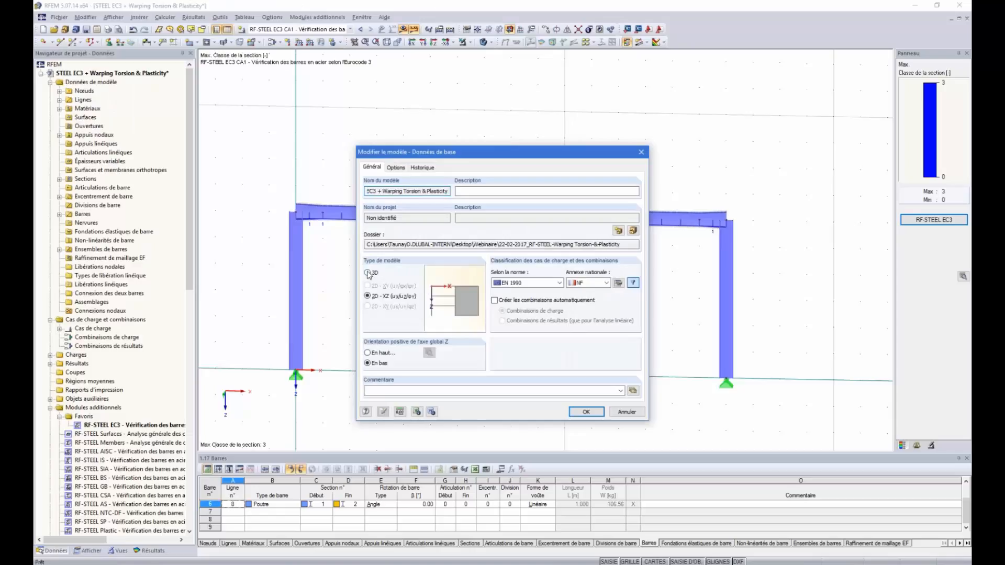
click(584, 412)
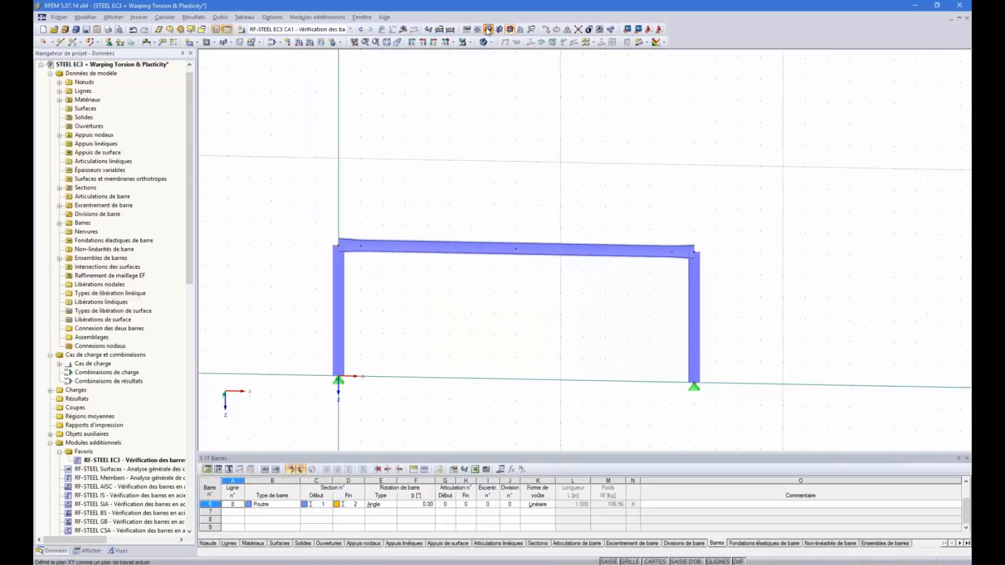
click(500, 30)
click(511, 32)
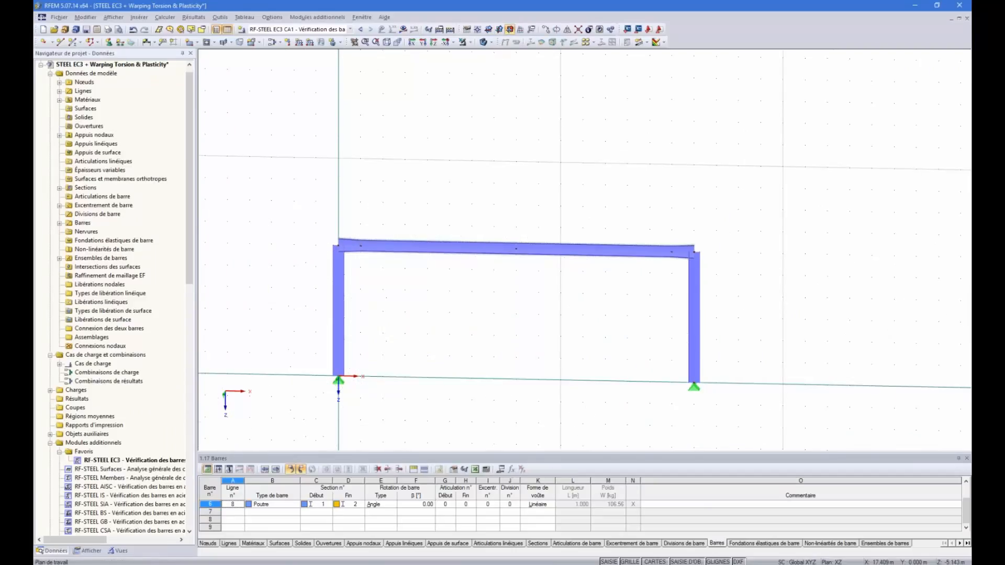
ctrl+middle_drag(641, 225, 624, 269)
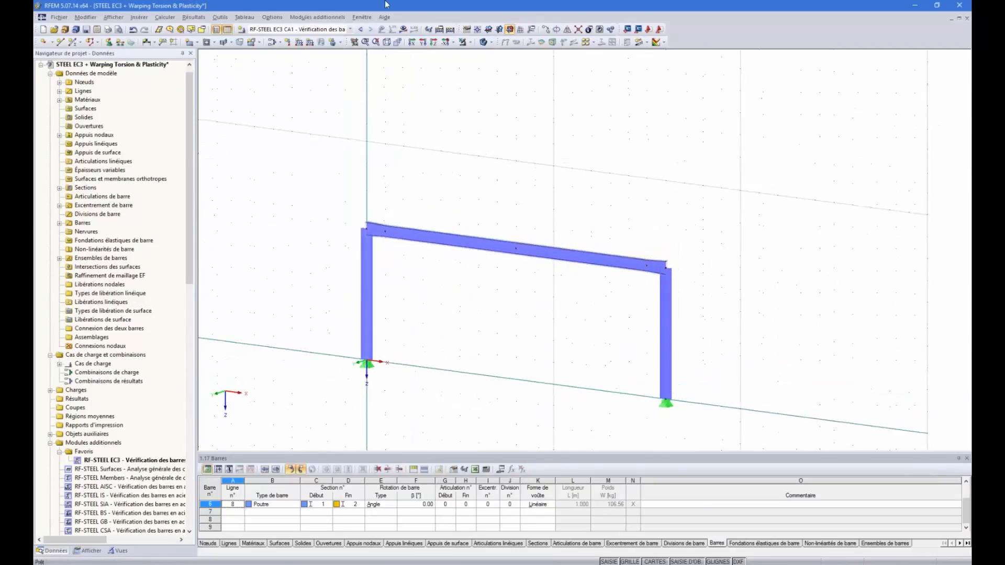
Switch from the steel design case to CC1 and display its loads on the frame, declining to run any calculation.
click(360, 30)
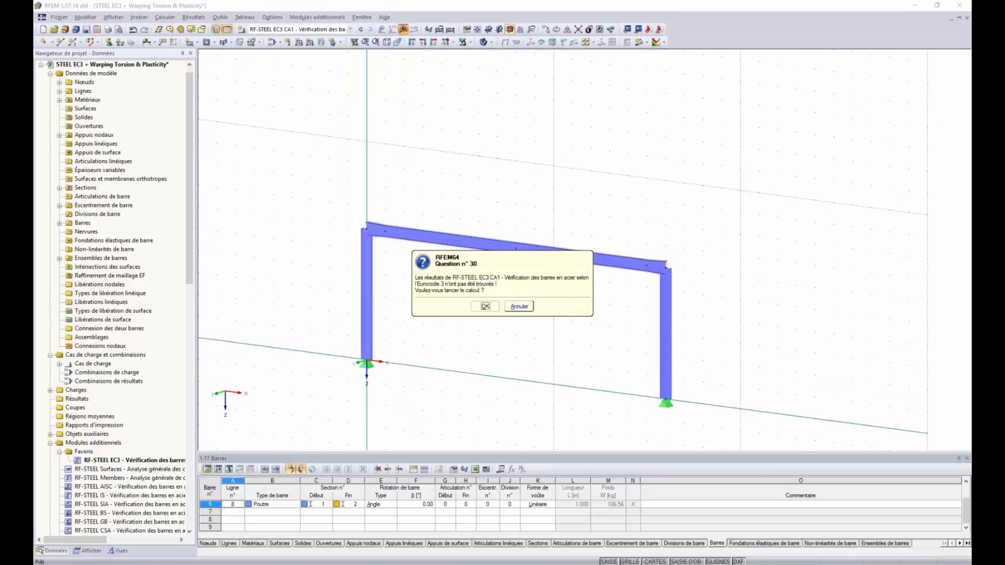
click(520, 306)
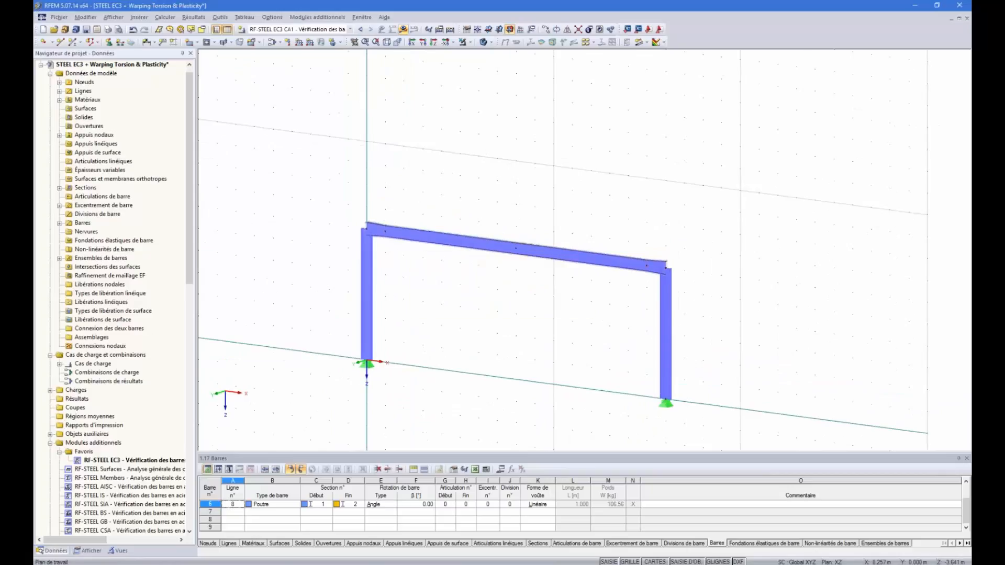
click(403, 29)
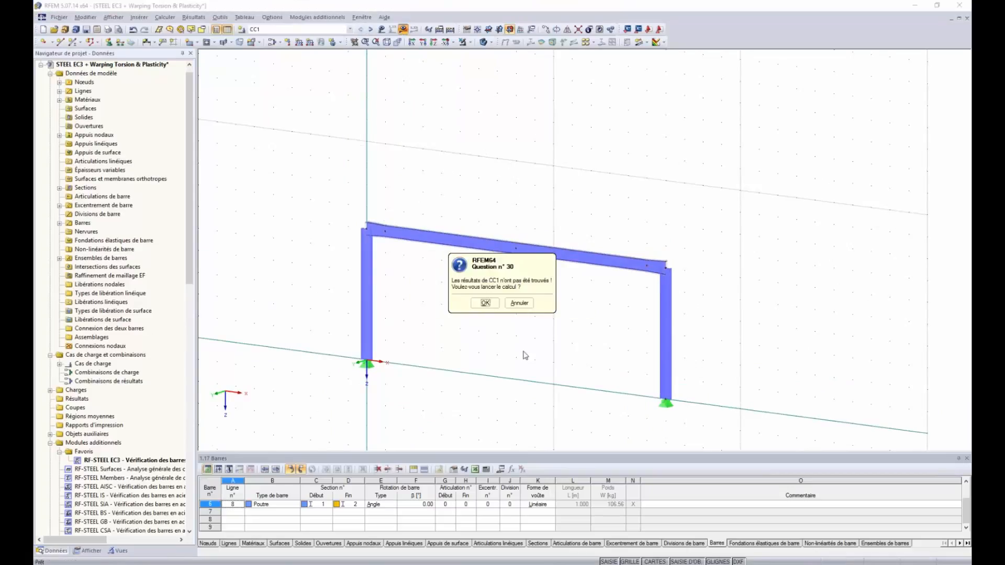
click(520, 303)
click(370, 30)
click(381, 30)
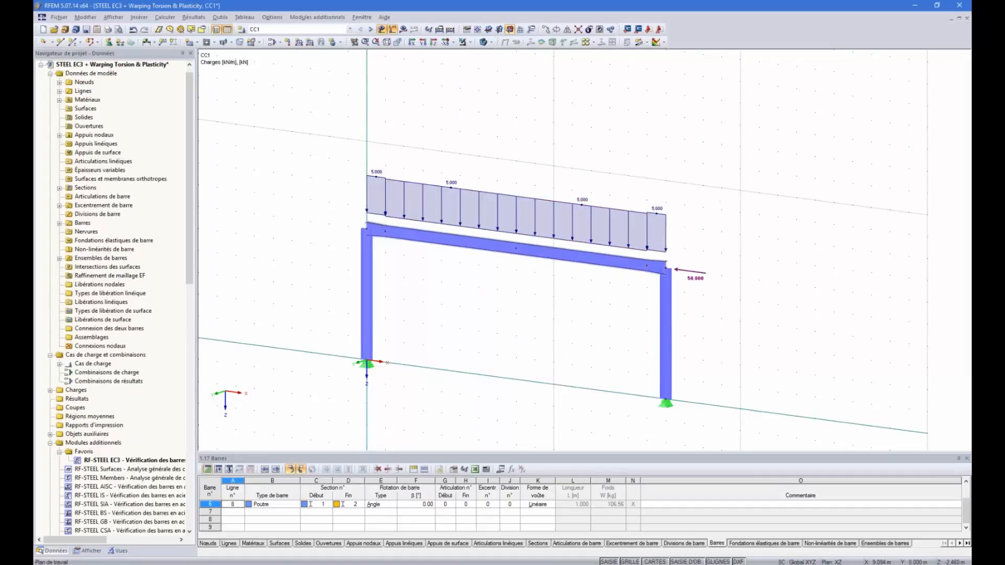
ctrl+middle_drag(570, 316, 591, 330)
ctrl+middle_drag(566, 297, 532, 301)
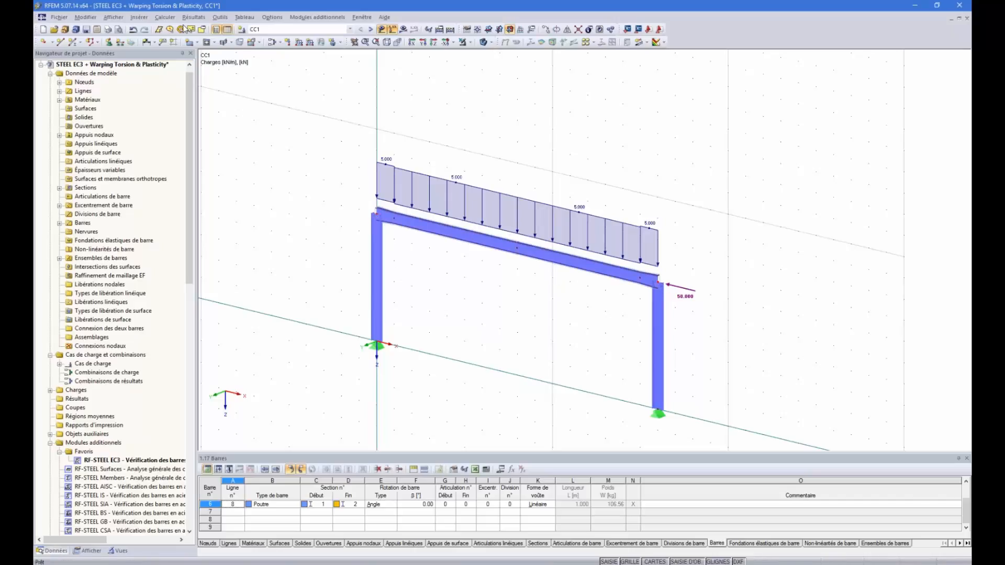
Add a new nodal support type on nodes 2 and 3 that restrains only uY, with uX, uZ and φZ released.
click(110, 42)
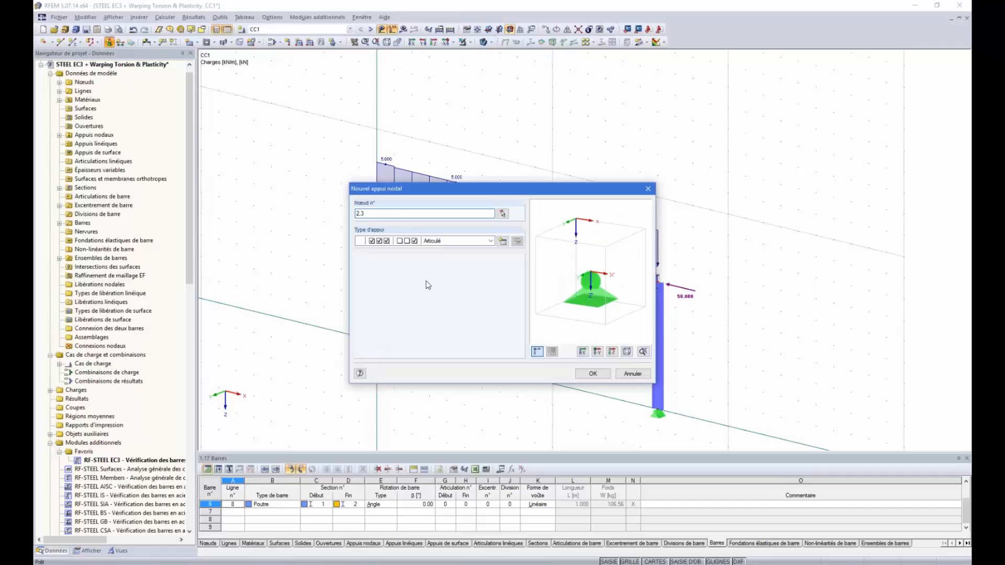
click(503, 241)
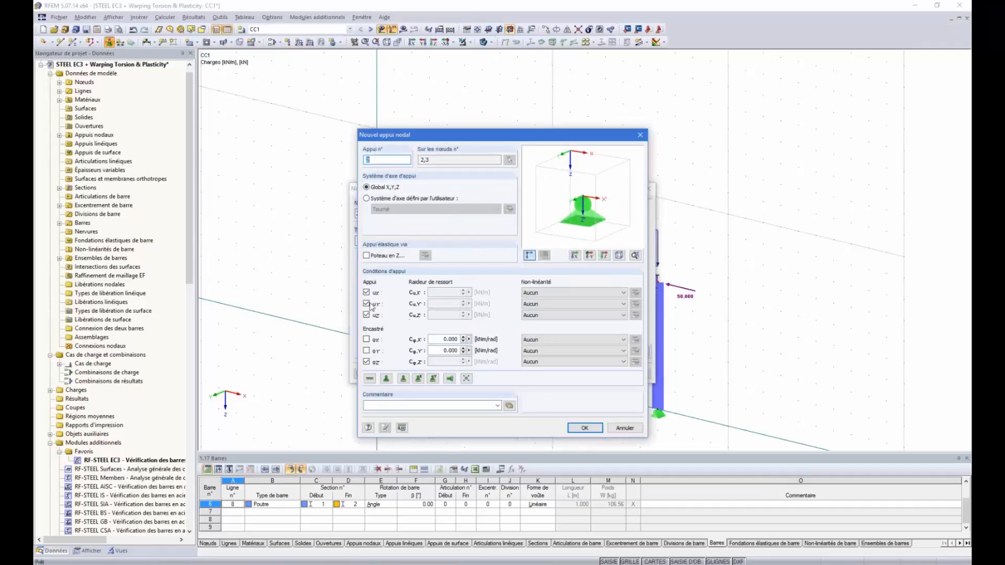
click(367, 293)
click(366, 316)
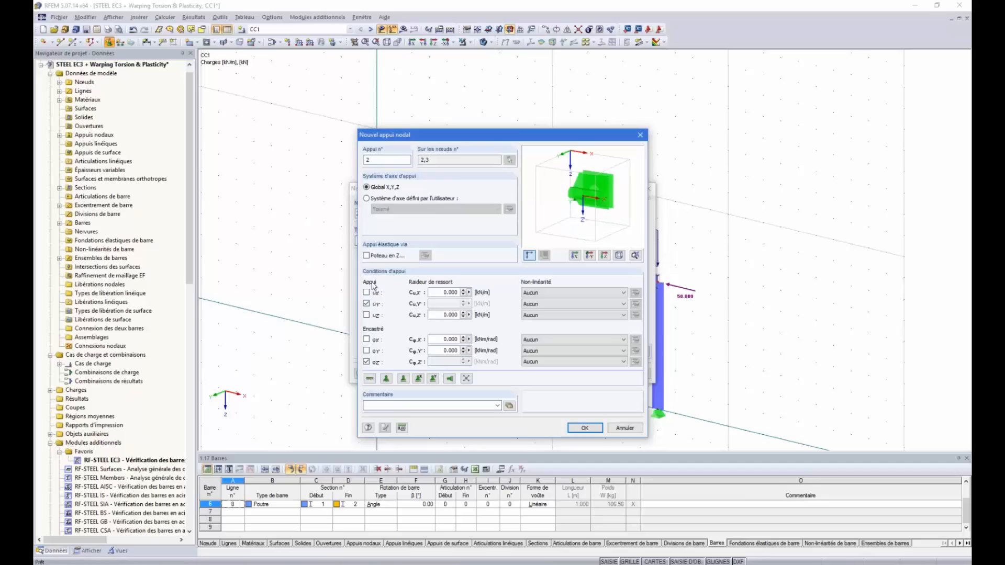
click(367, 362)
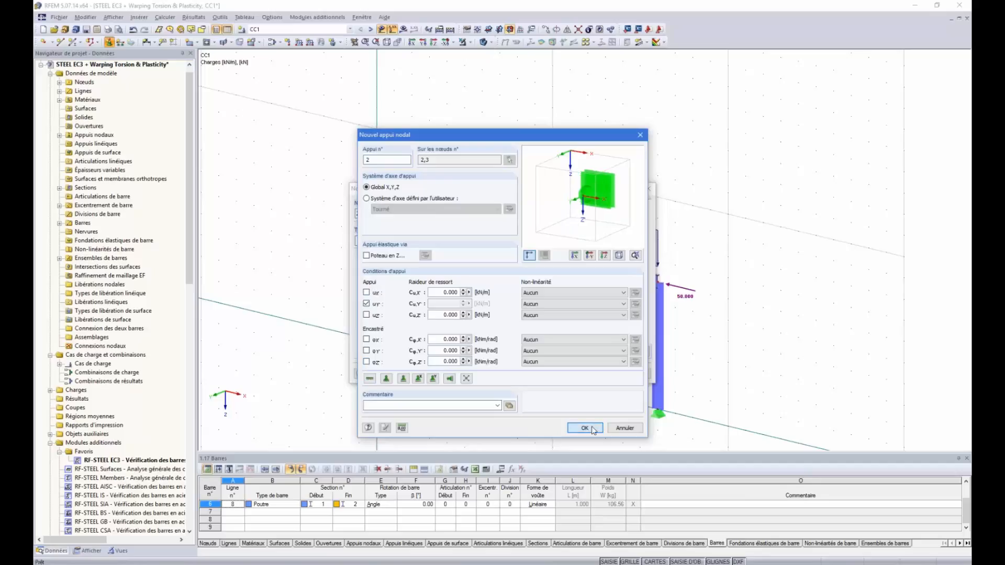
click(593, 428)
click(593, 373)
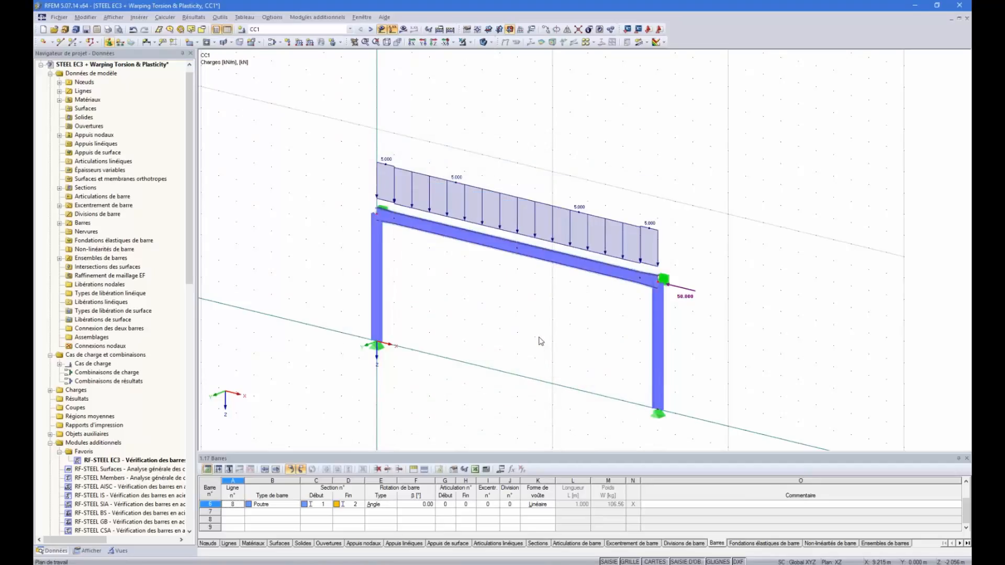
Add a 10 kN nodal load in the global Y direction (PY) on nodes 2 and 3.
ctrl+middle_drag(539, 335, 737, 290)
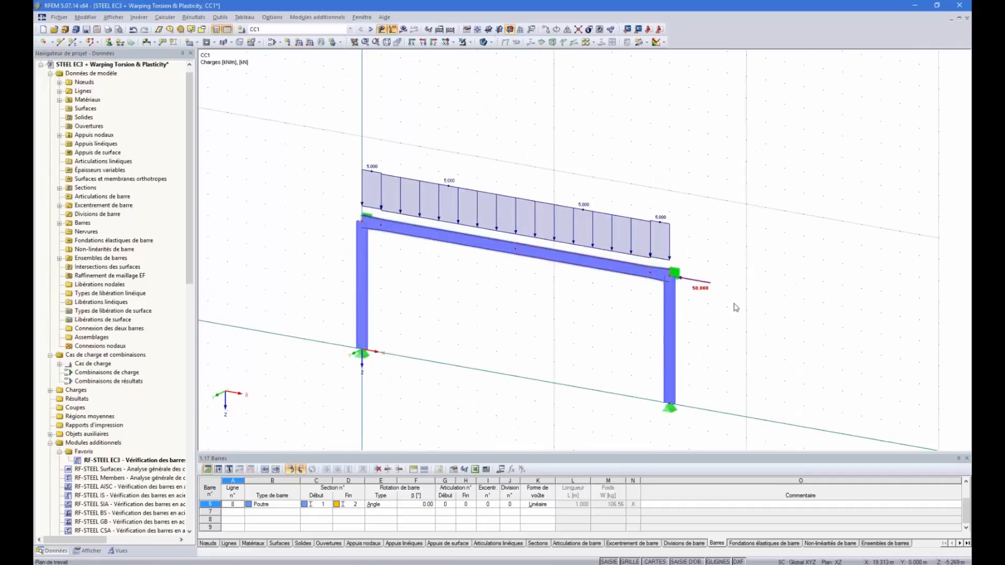
ctrl+middle_drag(757, 256, 743, 217)
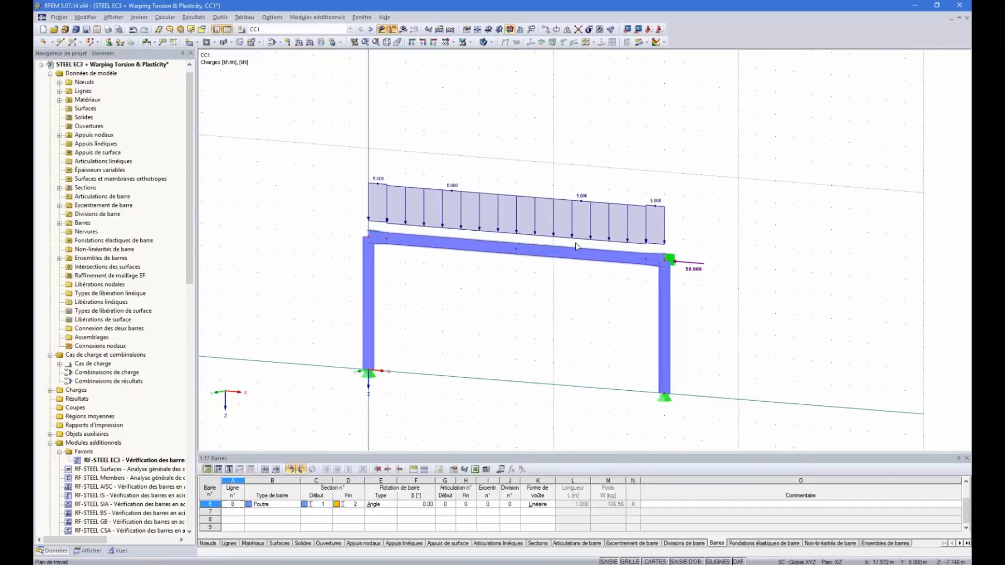
ctrl+middle_drag(572, 242, 518, 294)
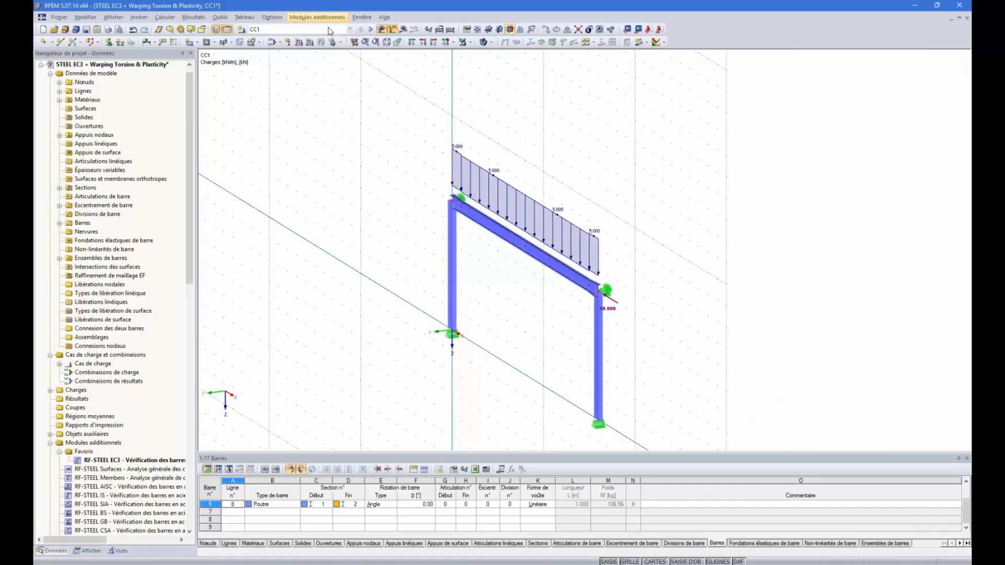
click(288, 41)
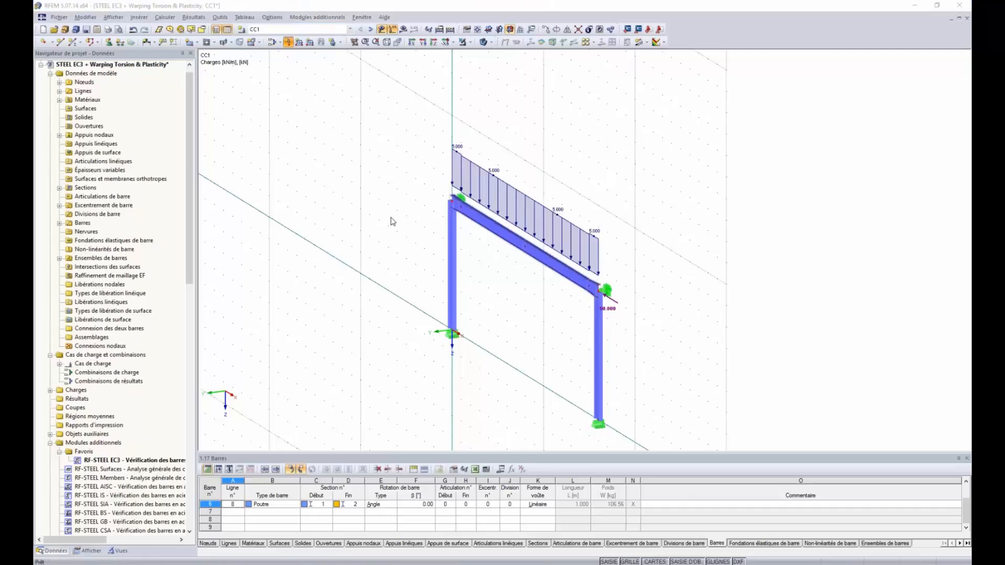
double_click(350, 245)
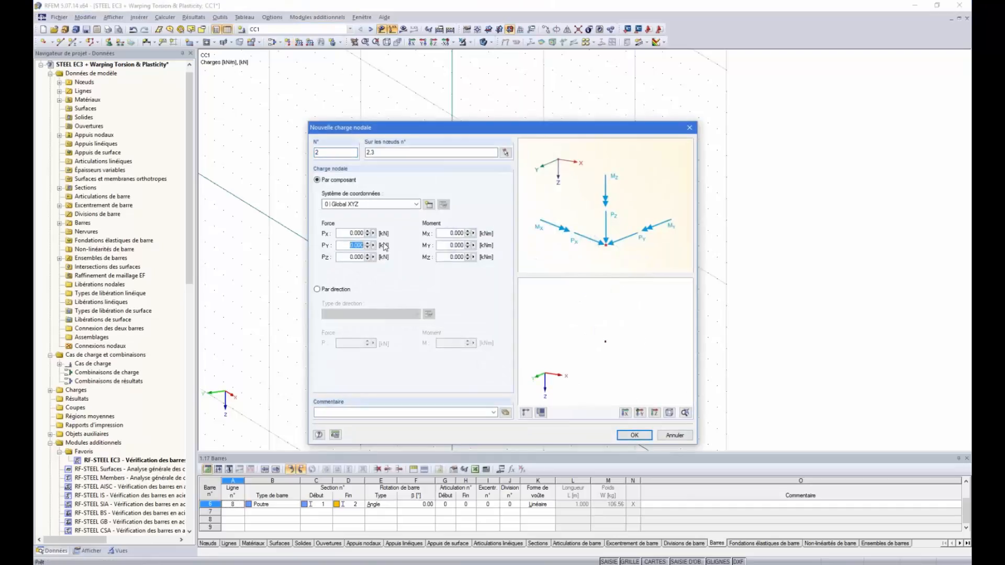
text(10)
click(634, 436)
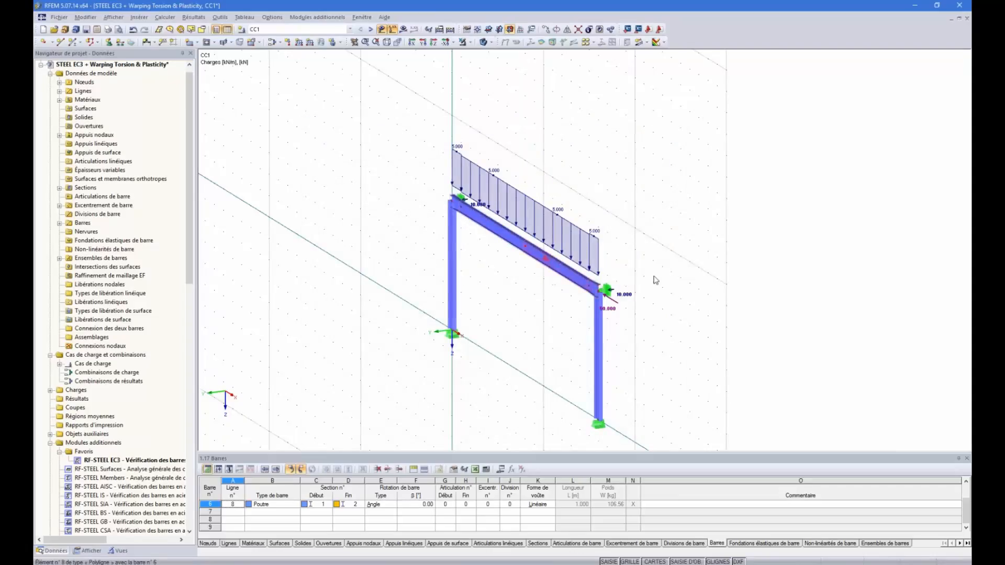
Delete the lateral 10 kN nodal load from the two frame corners.
ctrl+middle_drag(655, 281, 692, 281)
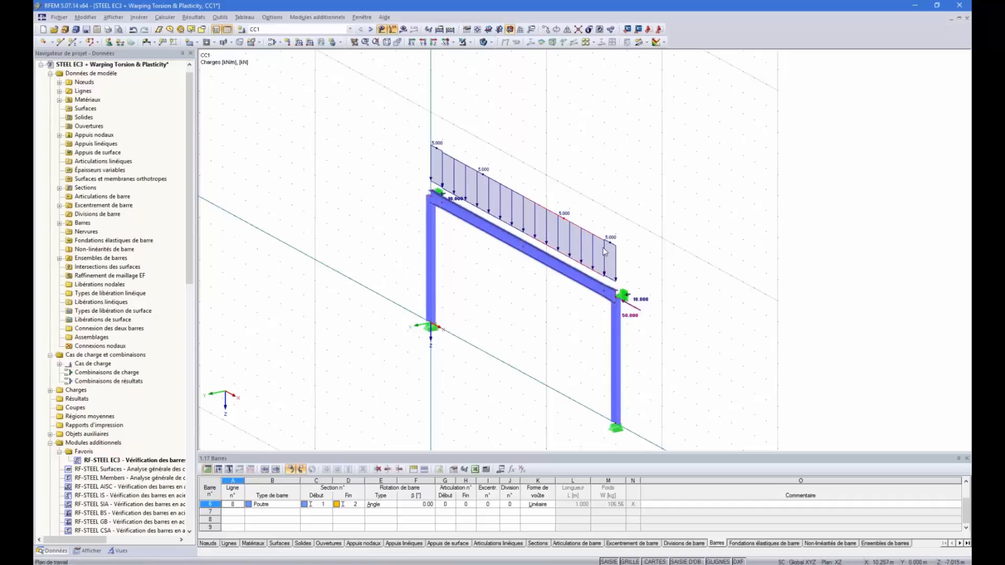
ctrl+middle_drag(605, 252, 532, 307)
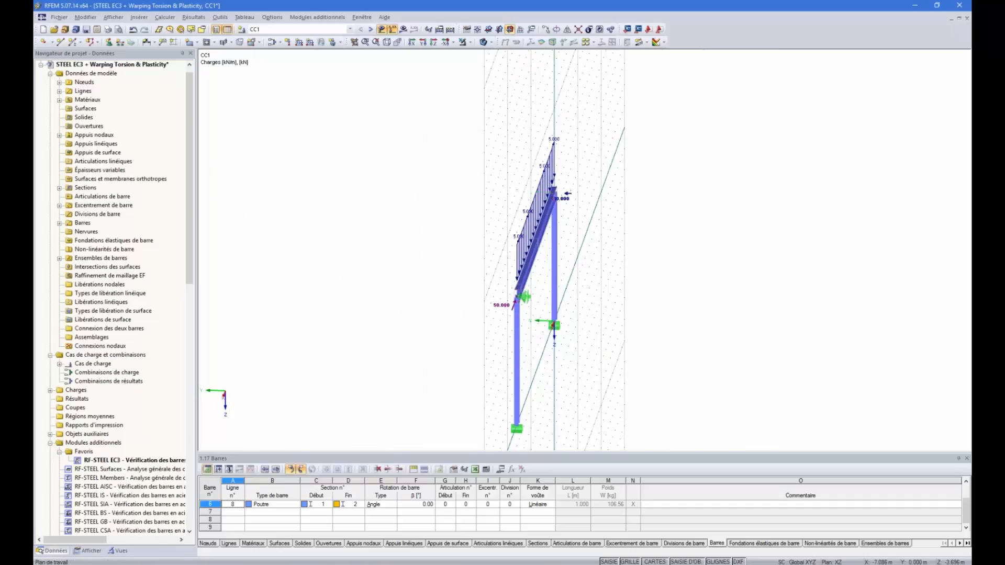
click(568, 195)
key(Delete)
Place a nodal load with PY = 10 kN on the node at the middle of the beam.
ctrl+middle_drag(544, 244, 607, 251)
click(287, 41)
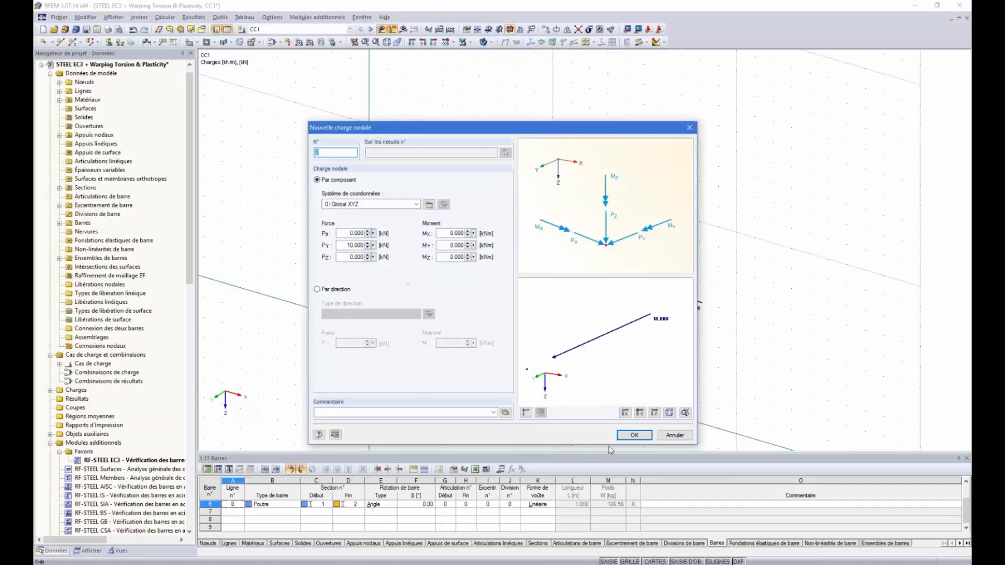
click(633, 435)
click(517, 248)
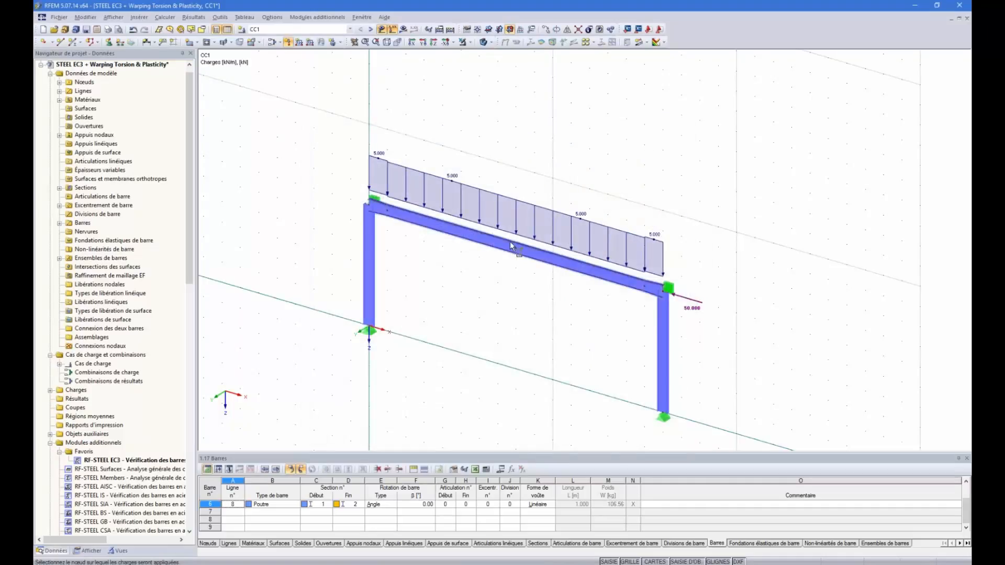
key(Escape)
ctrl+middle_drag(516, 336, 419, 337)
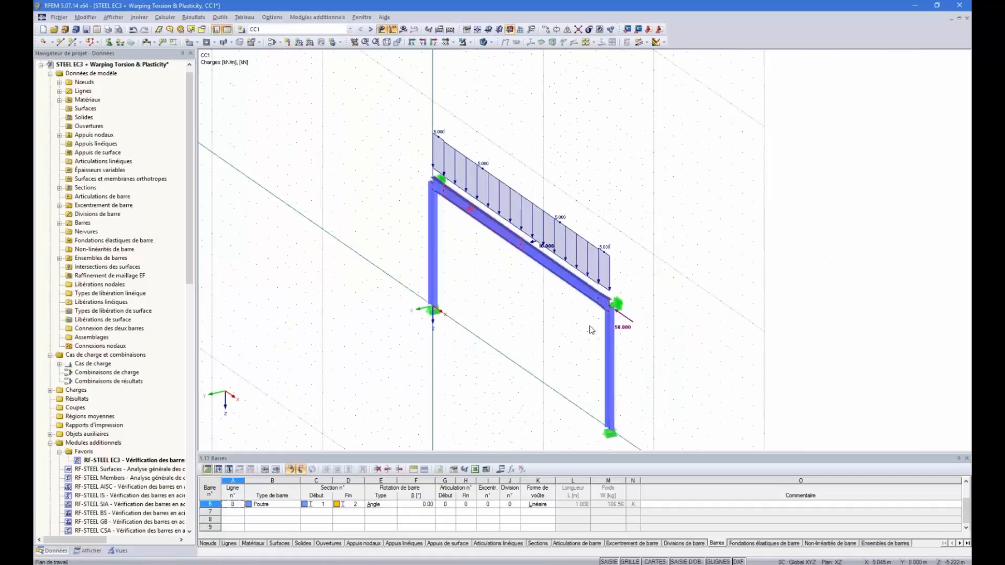
ctrl+middle_drag(474, 317, 587, 315)
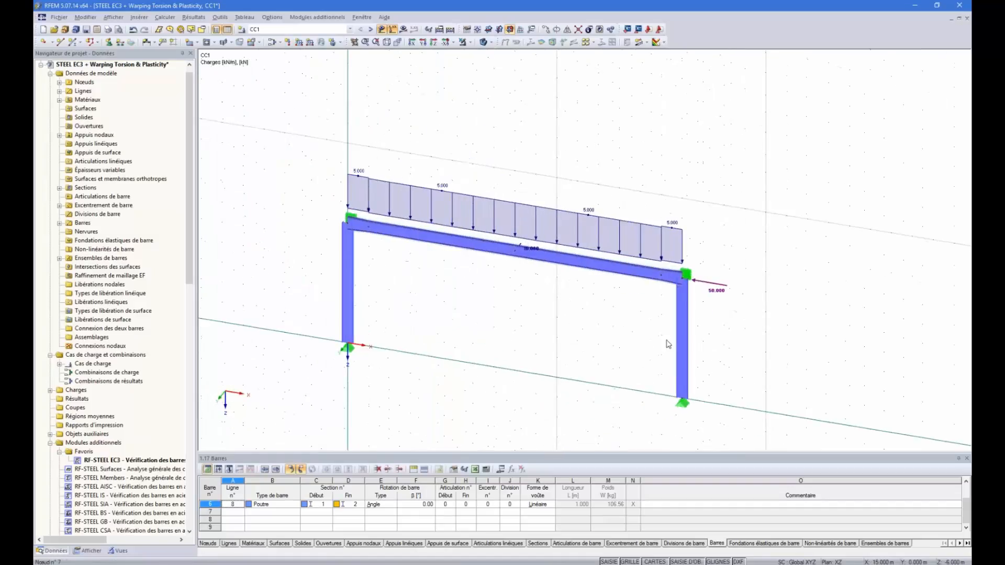
ctrl+middle_drag(541, 340, 519, 331)
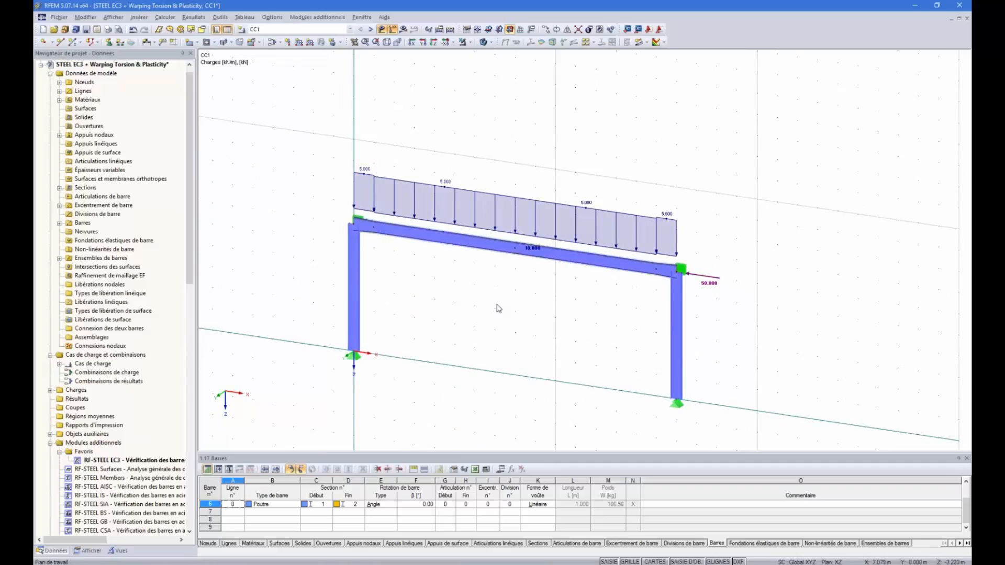
Reopen RF-STEEL EC3 and review its materials, sections, intermediate lateral restraints, nodal supports, member releases and member set parameters.
double_click(102, 462)
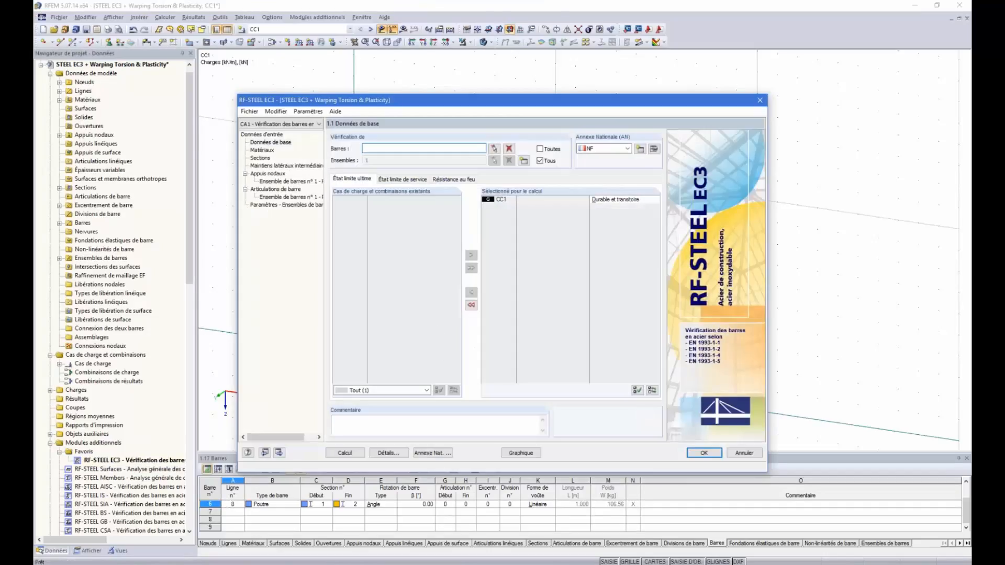
click(261, 150)
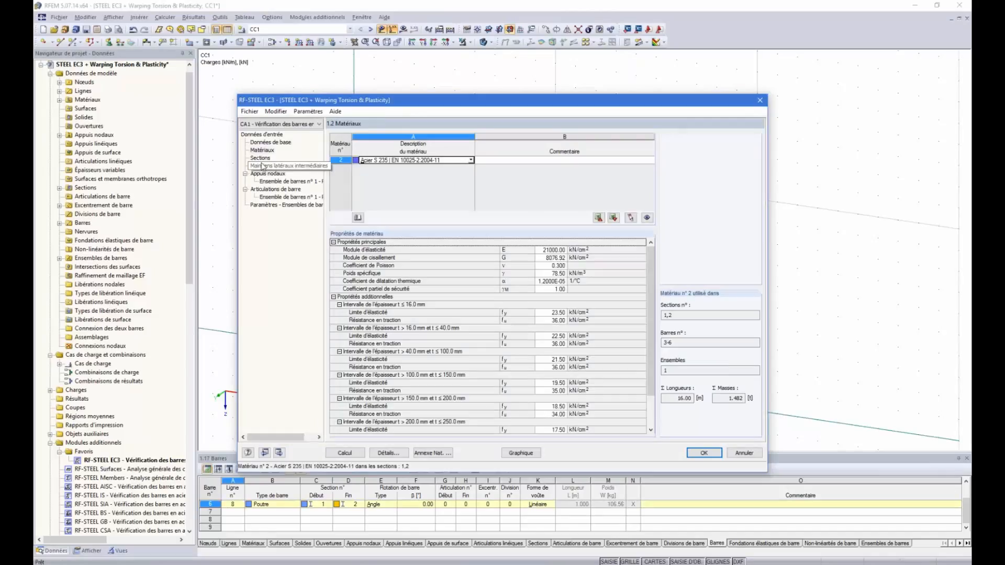
click(261, 158)
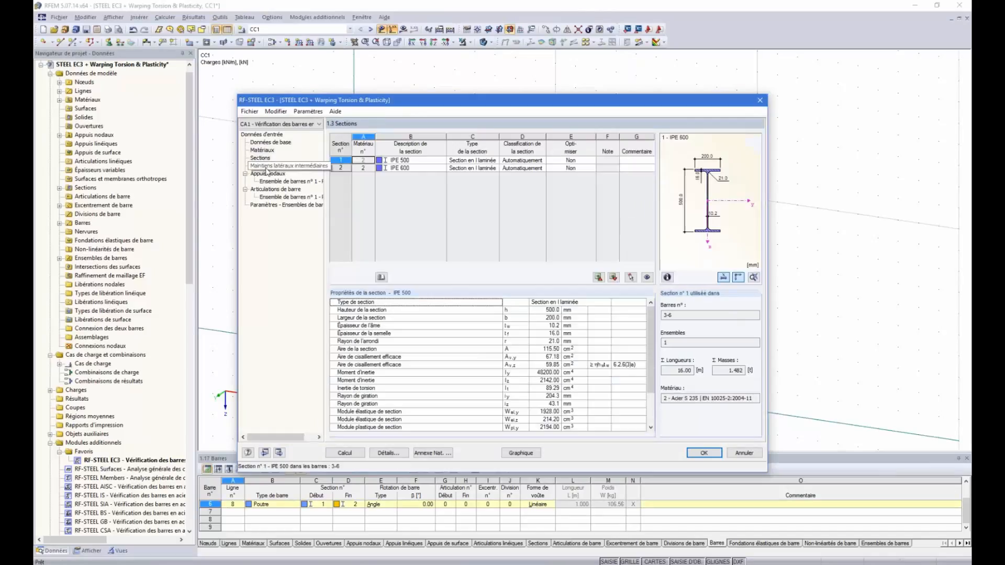
click(268, 166)
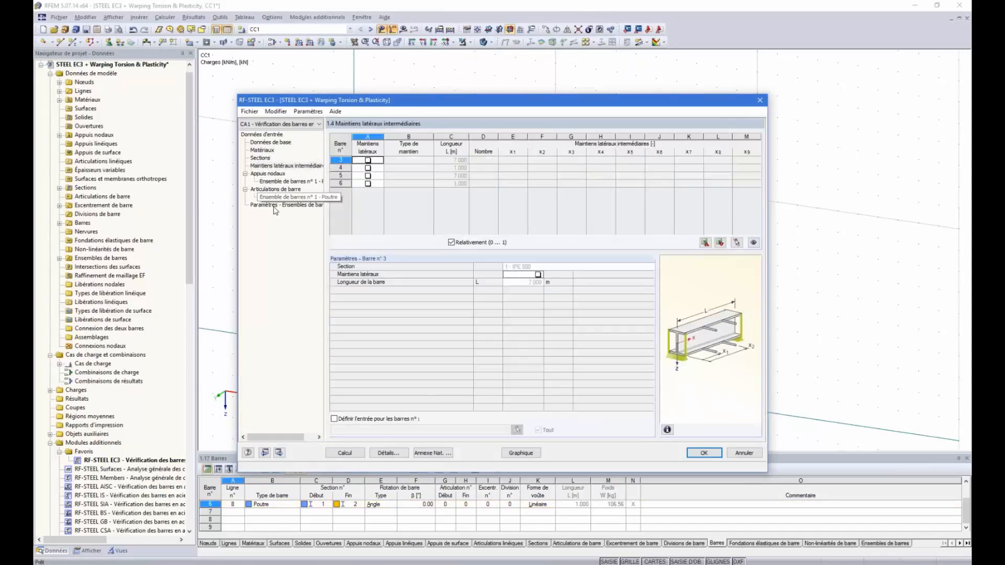
click(273, 181)
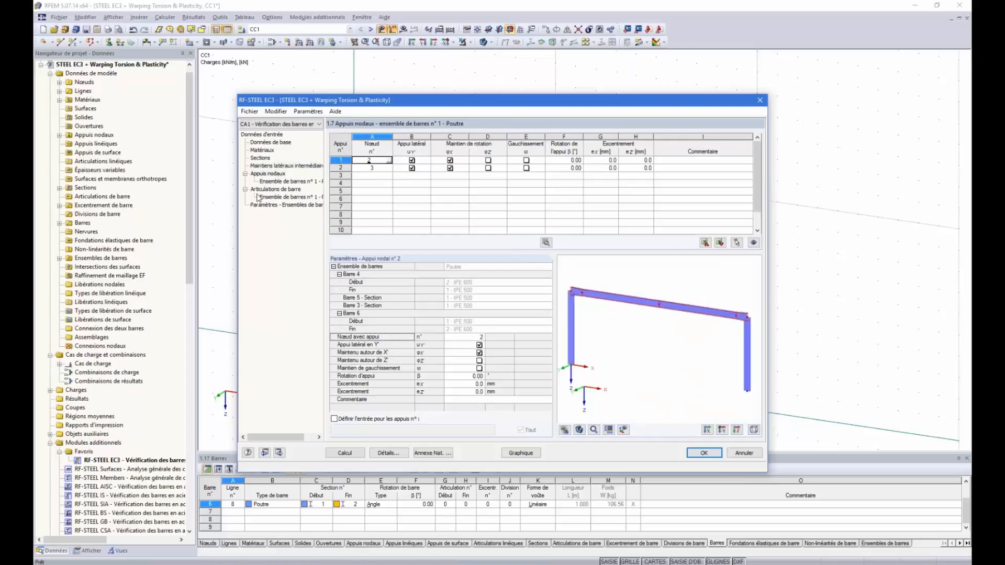
click(270, 196)
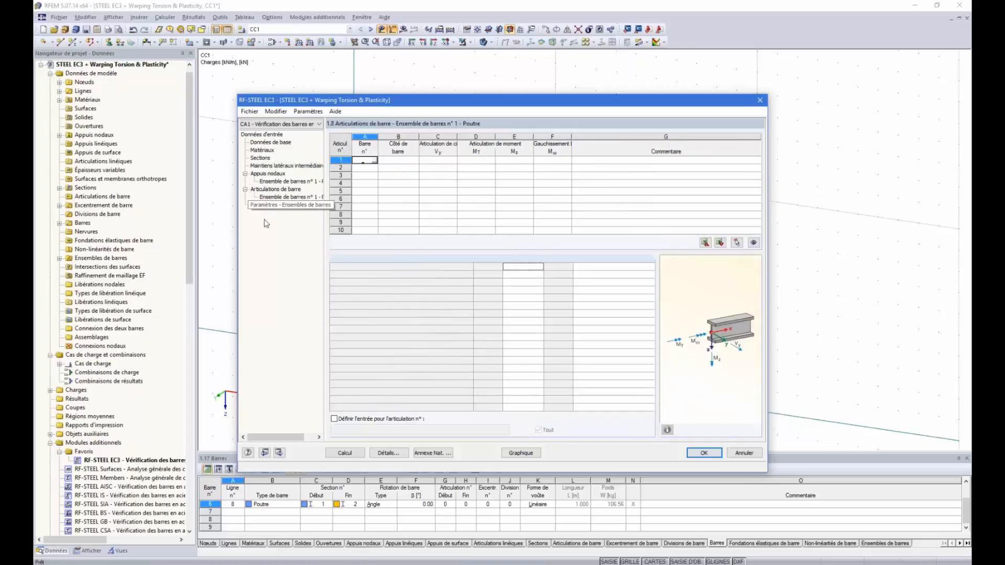
click(277, 205)
scroll(454, 285, down, 2)
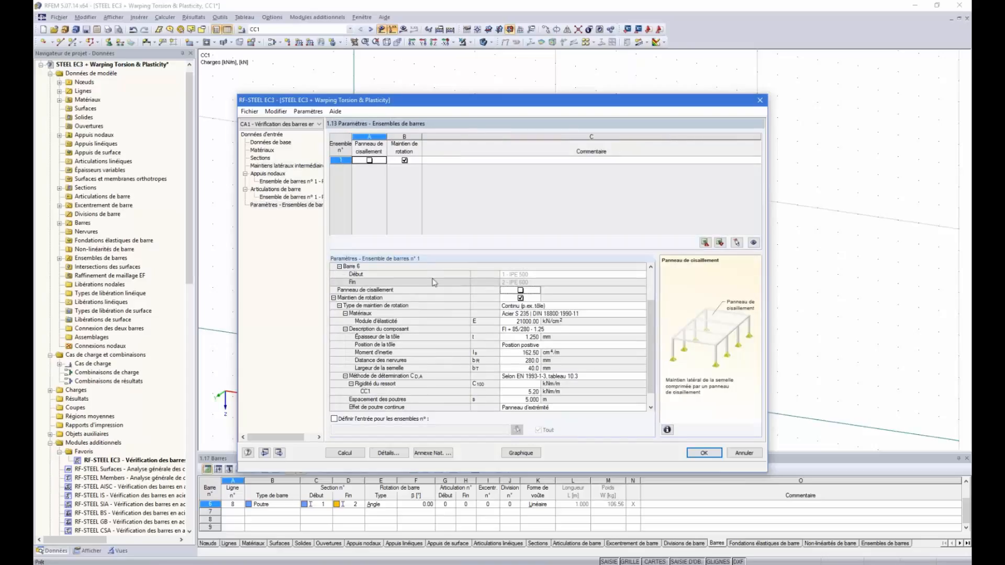
Calculate the steel design and examine the checks by load case and by section, including the failed IPE 500 check on member 3.
click(345, 454)
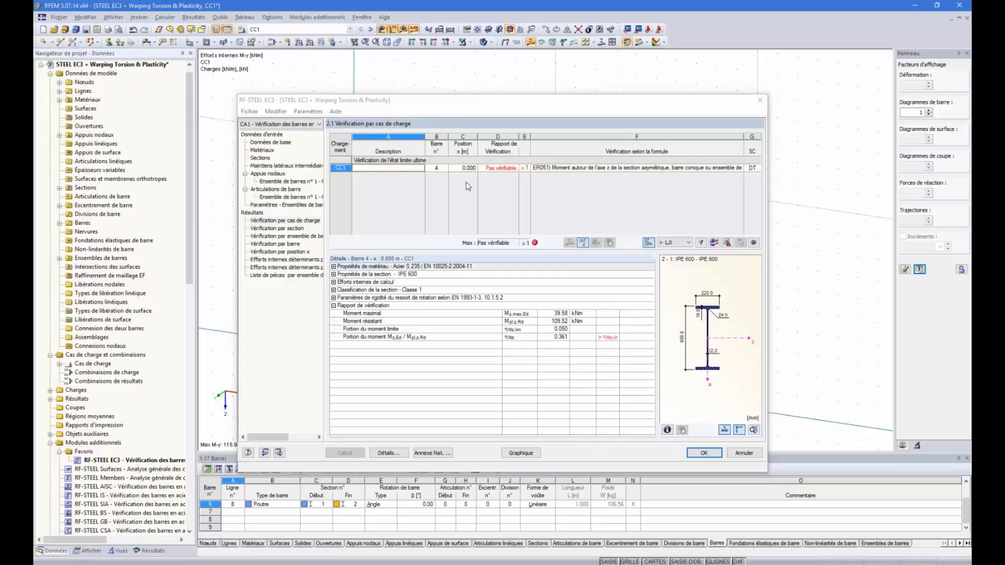
drag(457, 103, 455, 135)
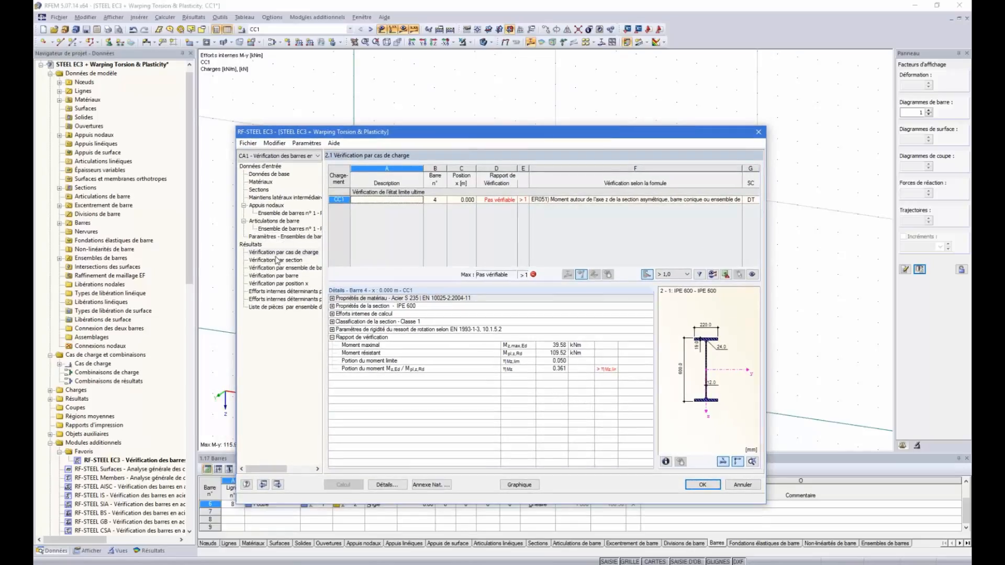
click(281, 260)
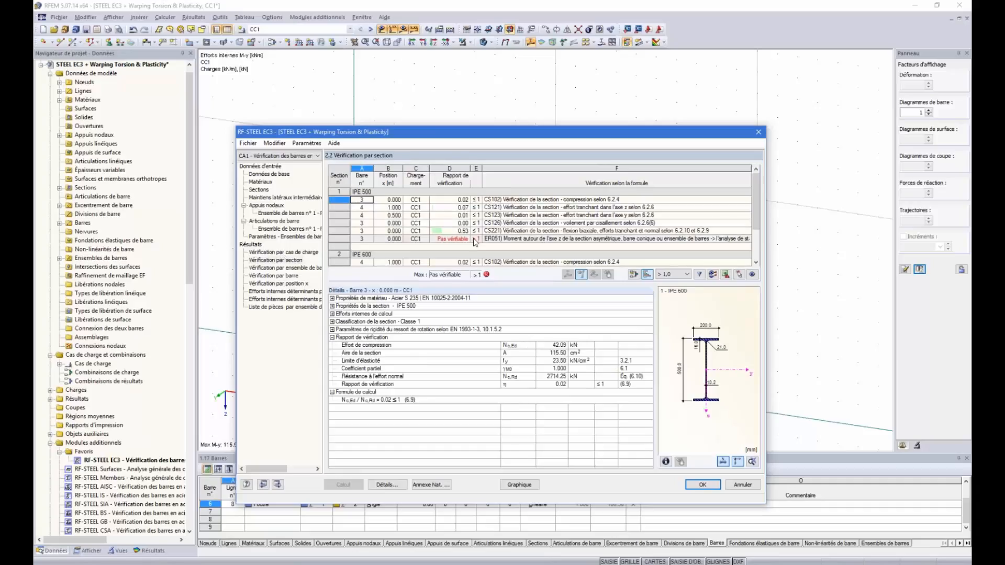
click(521, 242)
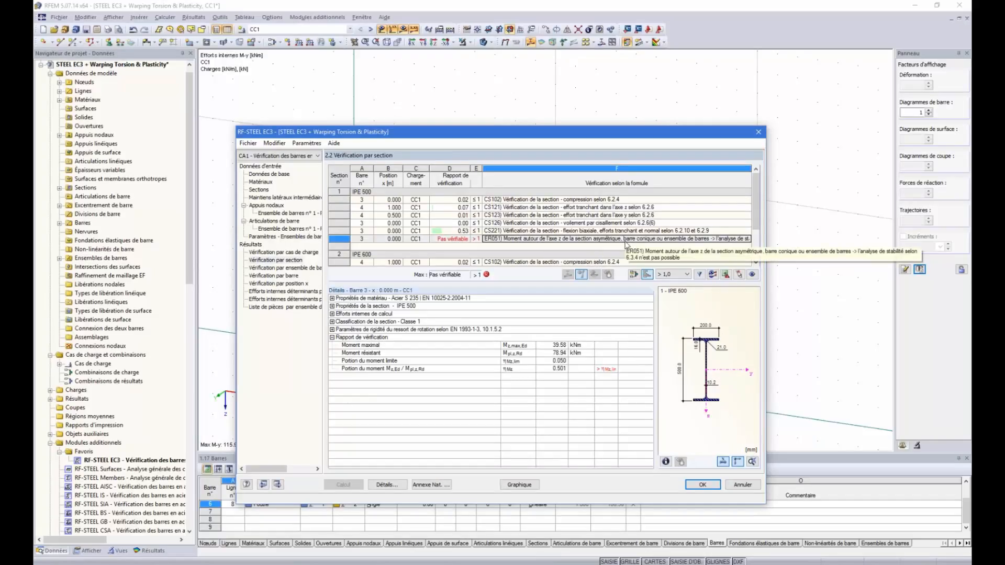
click(283, 252)
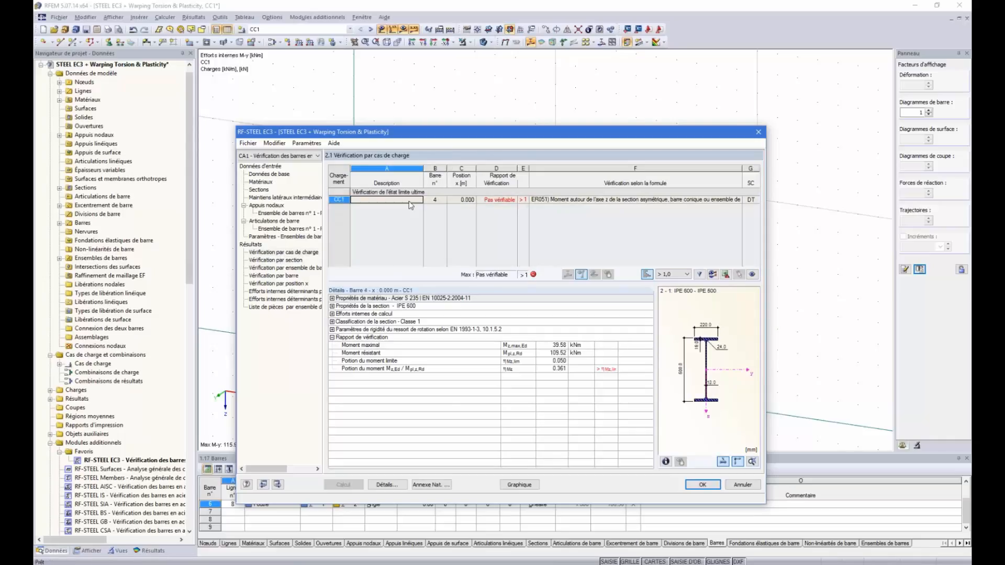
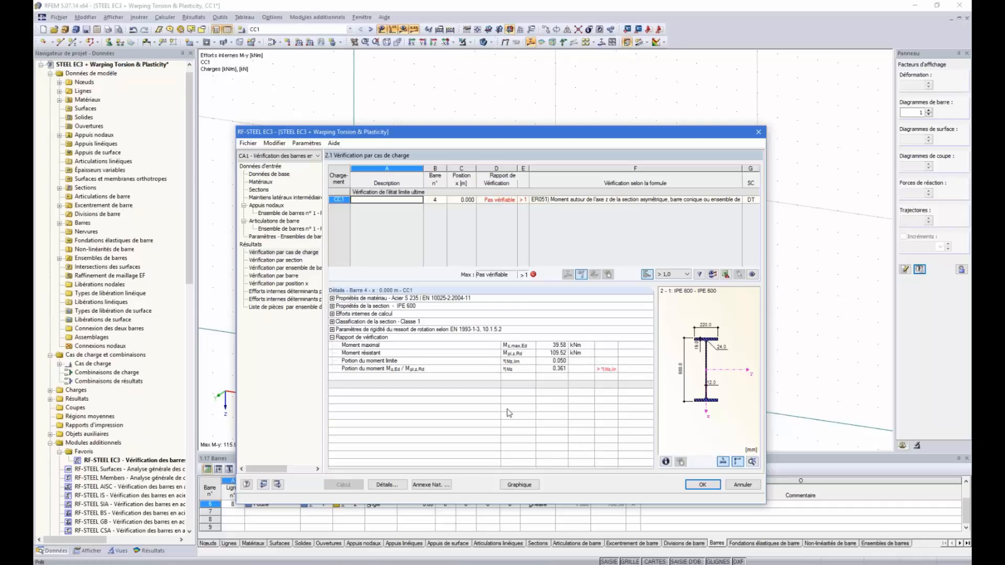
Set the stability limit for minor-axis bending Mz,Ed/Mpl,z,Rd to 0.1 in the design details and recalculate.
click(401, 486)
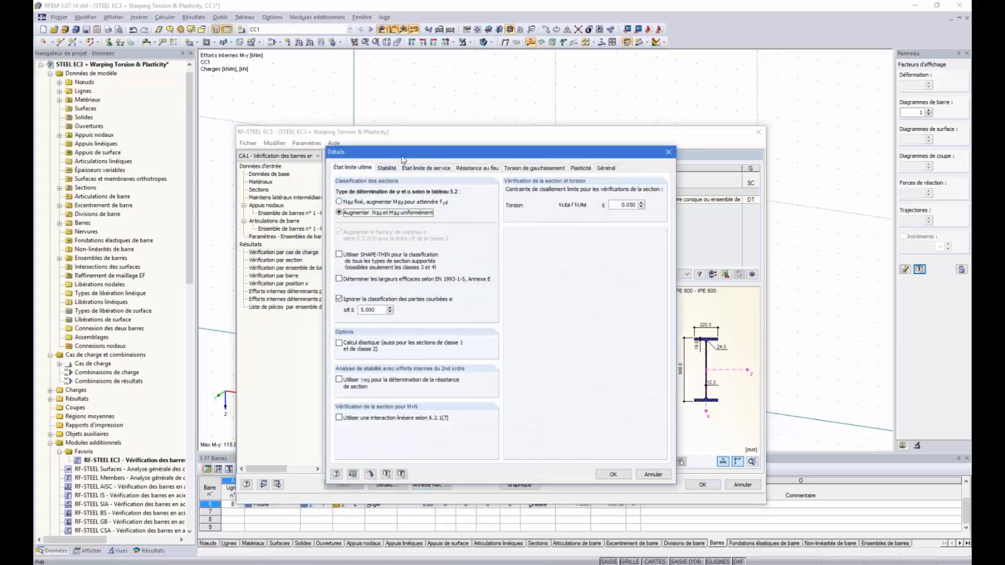
click(392, 169)
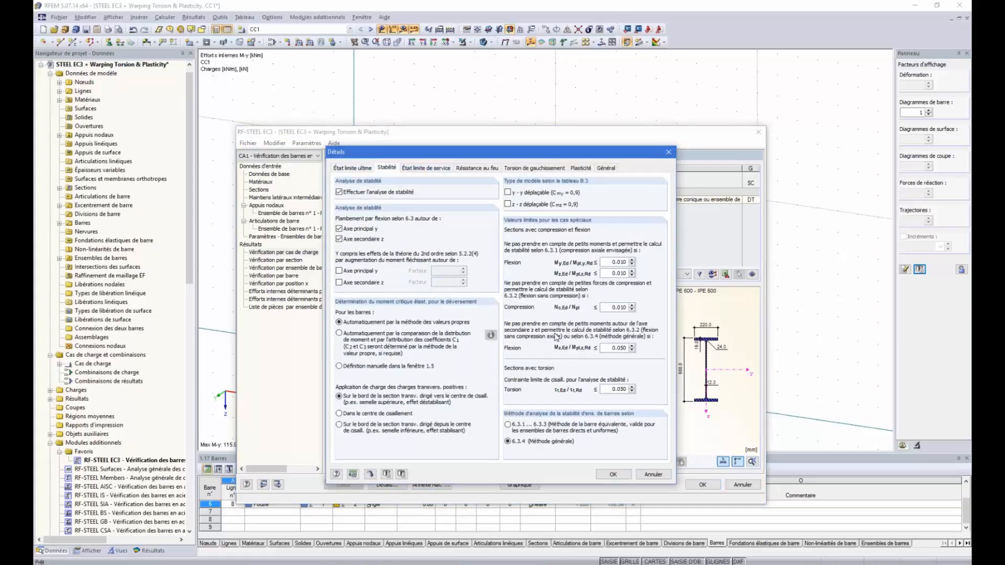
click(612, 348)
text(1)
click(613, 475)
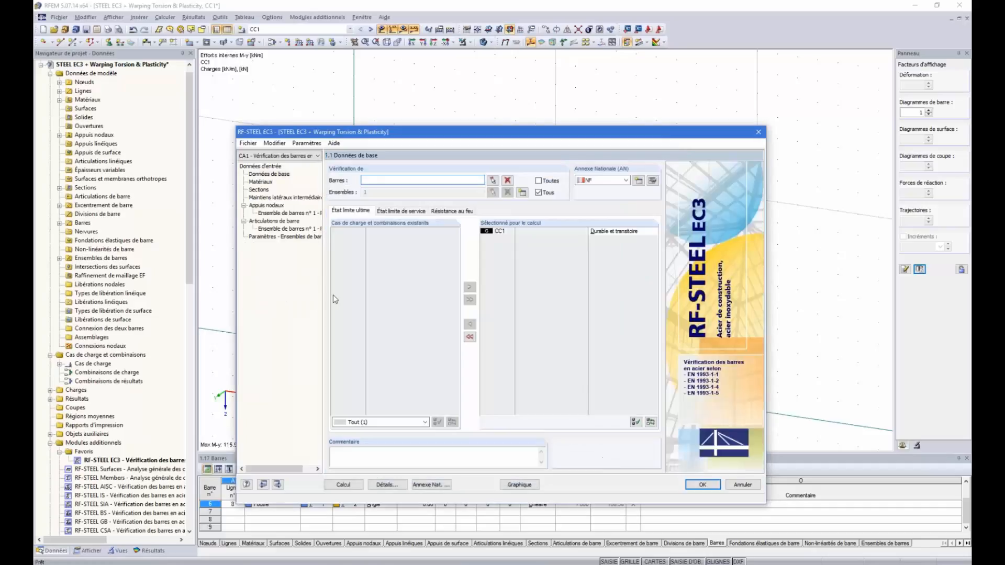
click(343, 485)
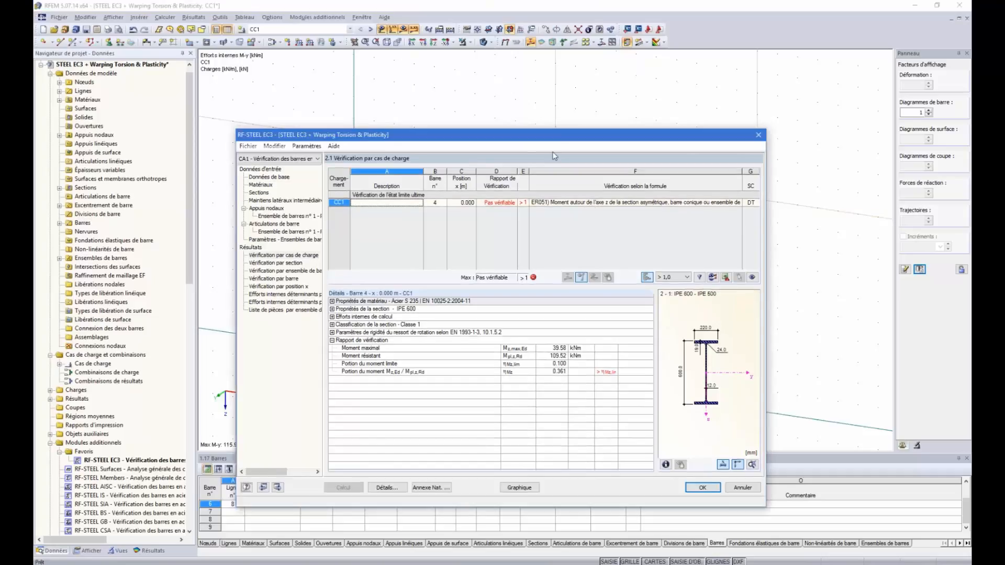
Examine the loads and My moment diagram on the frame behind the module window alongside the load case design results.
drag(559, 138, 547, 261)
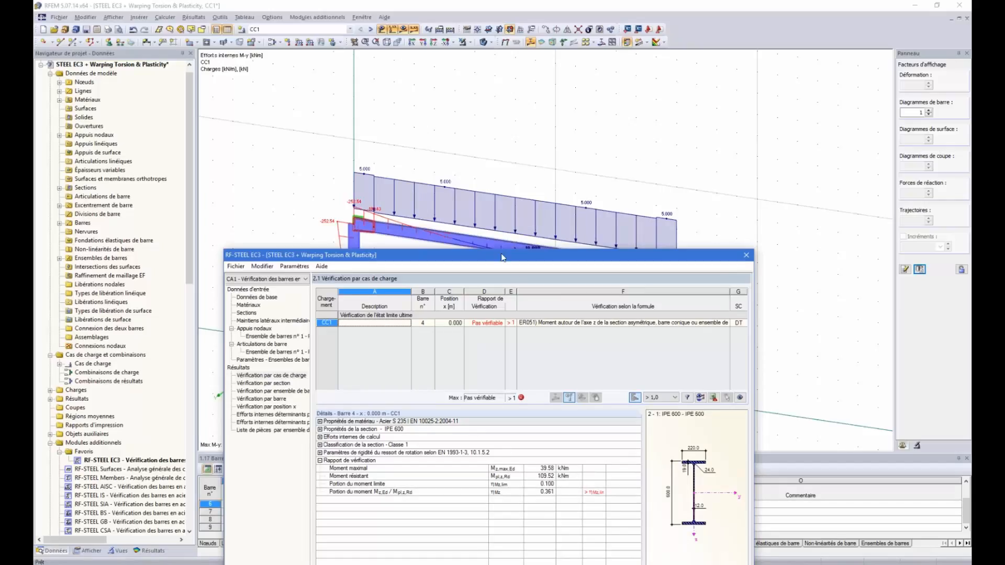
drag(503, 258, 506, 103)
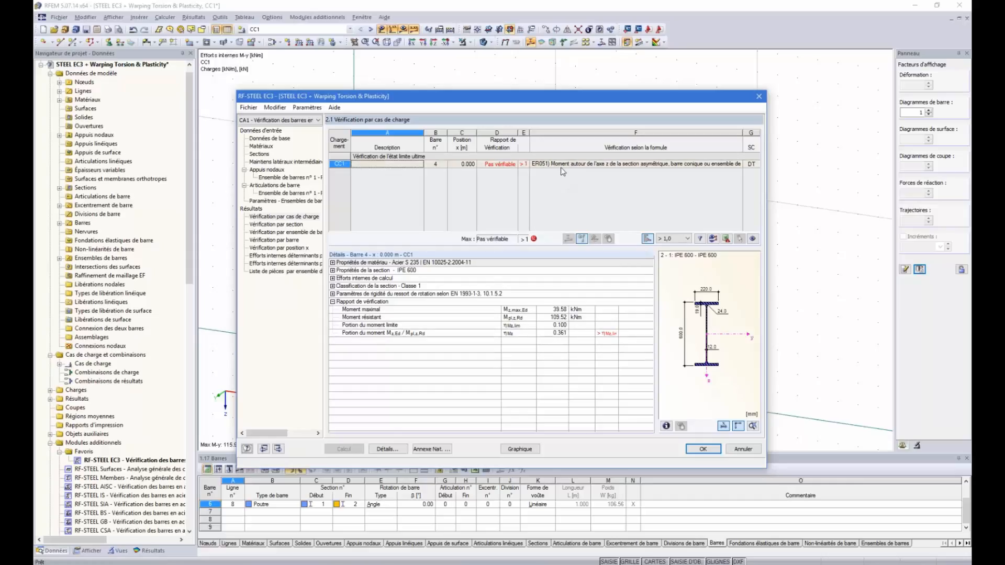
drag(530, 96, 552, 79)
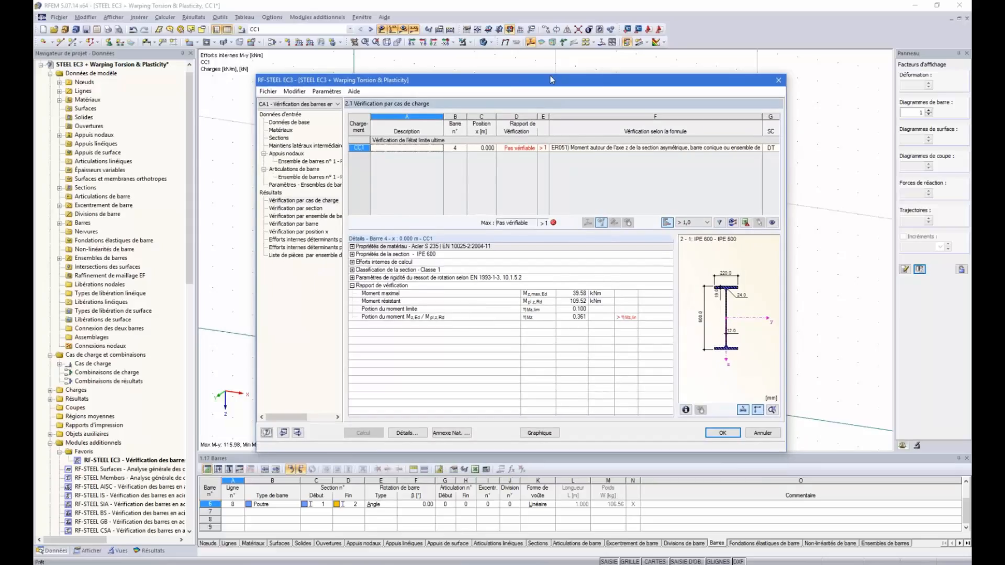
drag(554, 82, 489, 306)
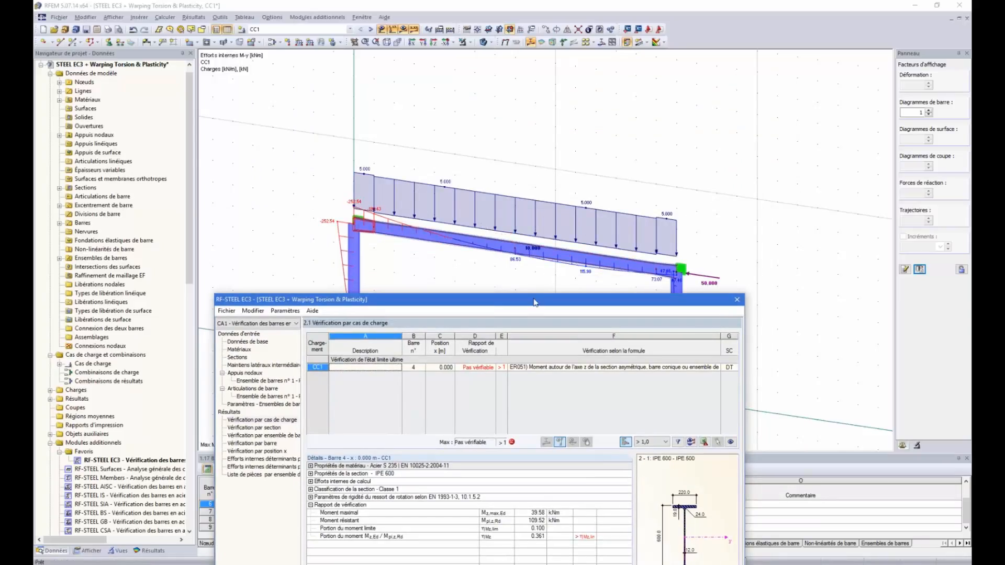
drag(536, 300, 554, 93)
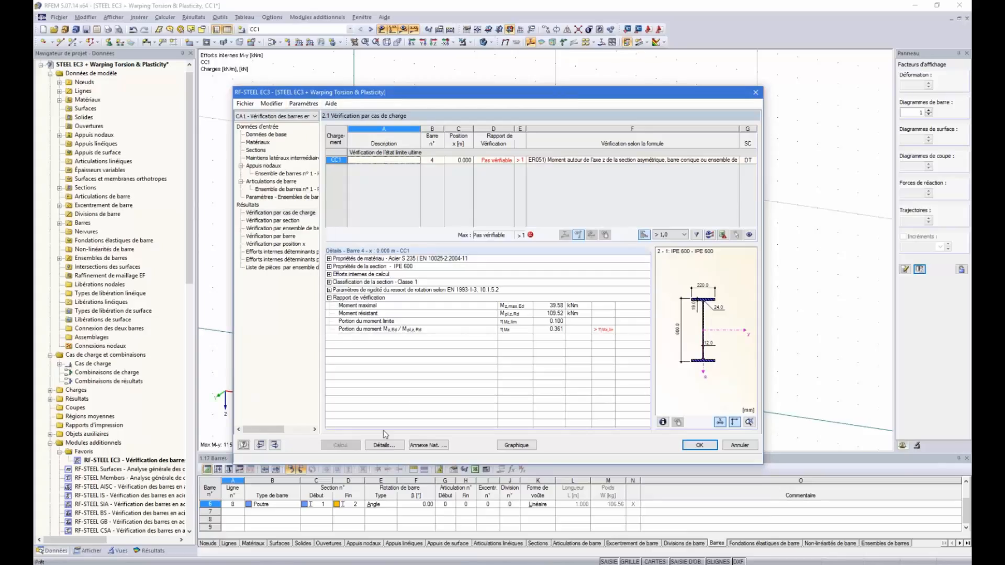
Enable the warping torsion analysis with 7 degrees of freedom in the design details, keeping second-order analysis and 100 maximum iterations.
click(388, 448)
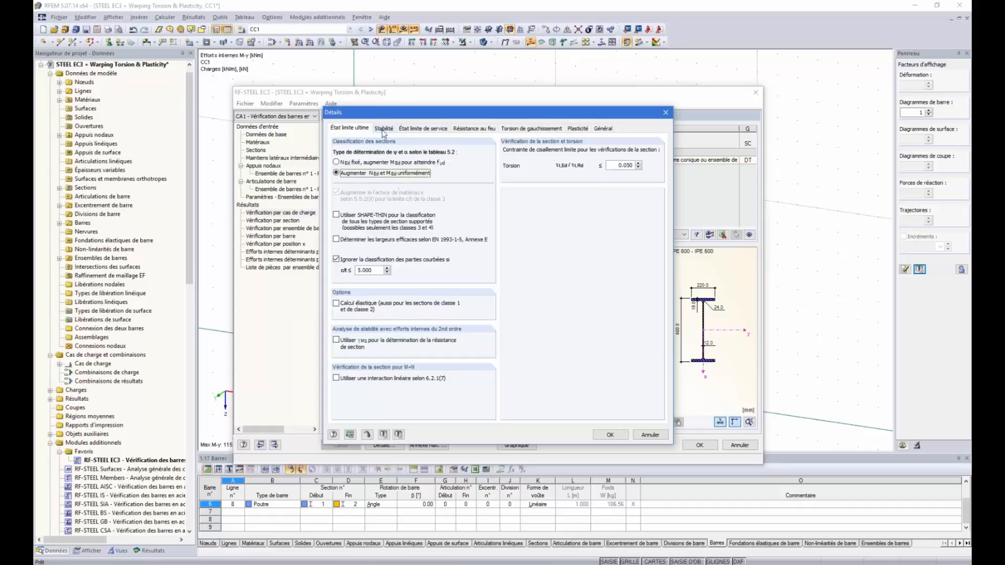
click(529, 131)
click(336, 153)
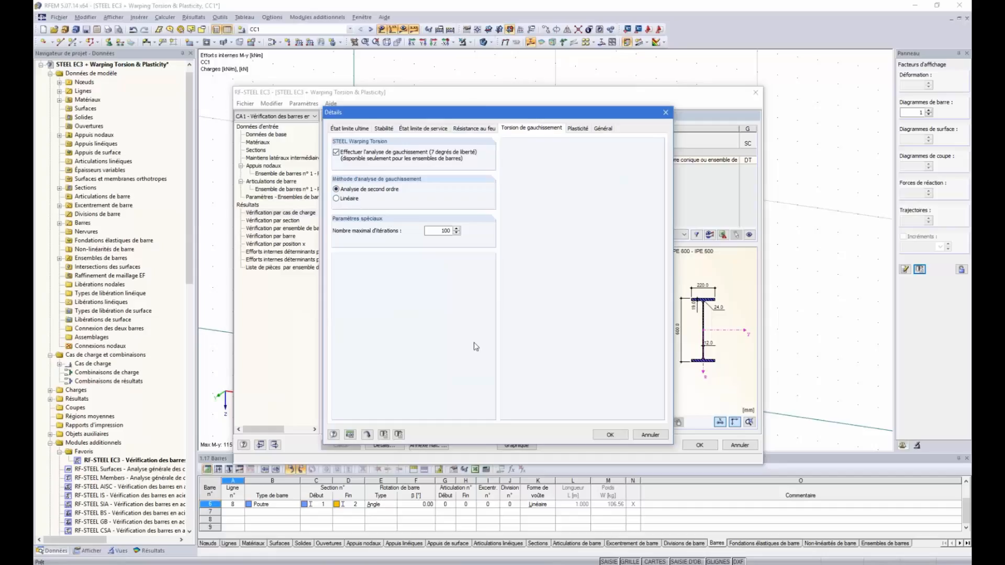
click(610, 435)
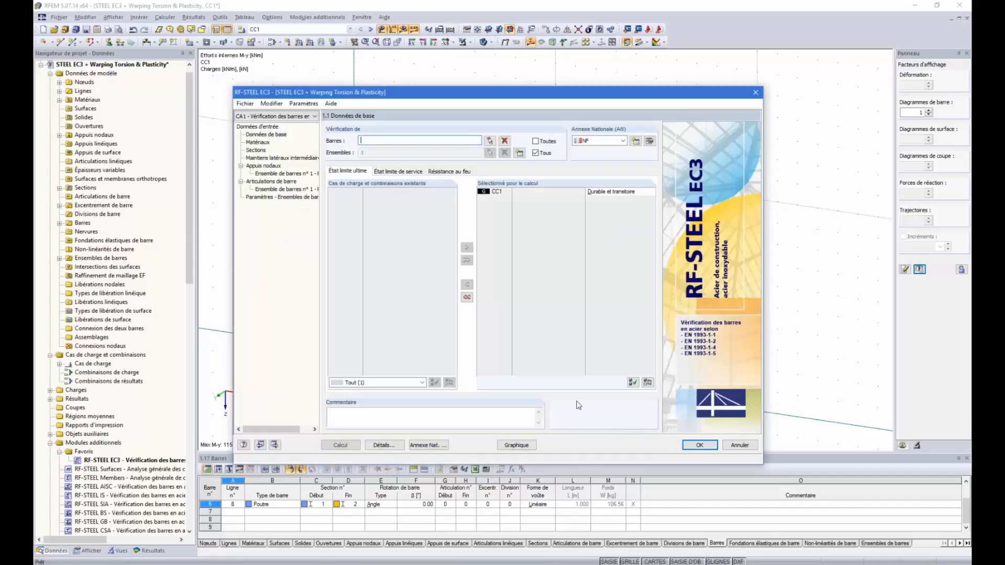
Remove the uX restraint from the member set's nodal support at node 3, showing only the member set in the preview.
click(257, 143)
click(256, 151)
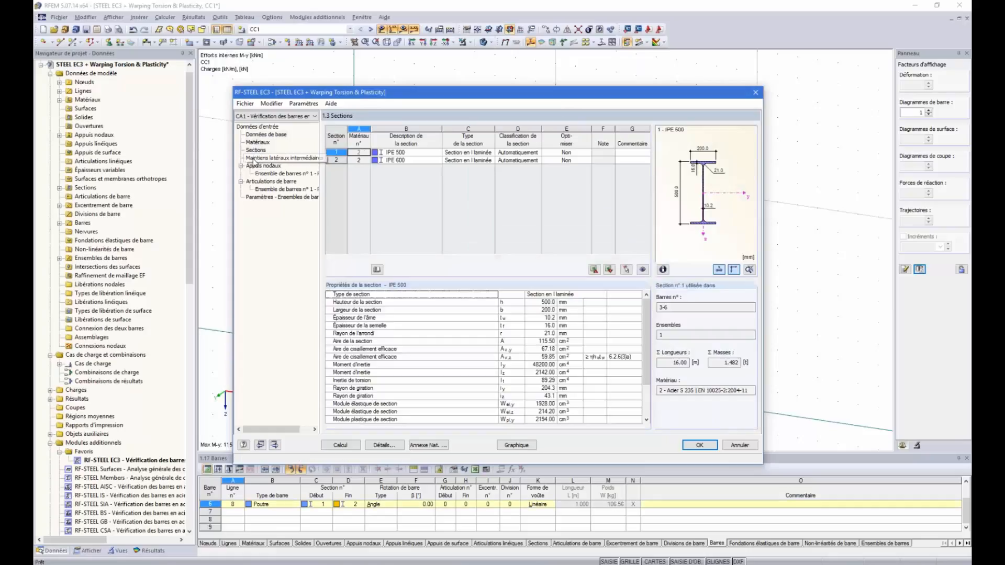
click(257, 158)
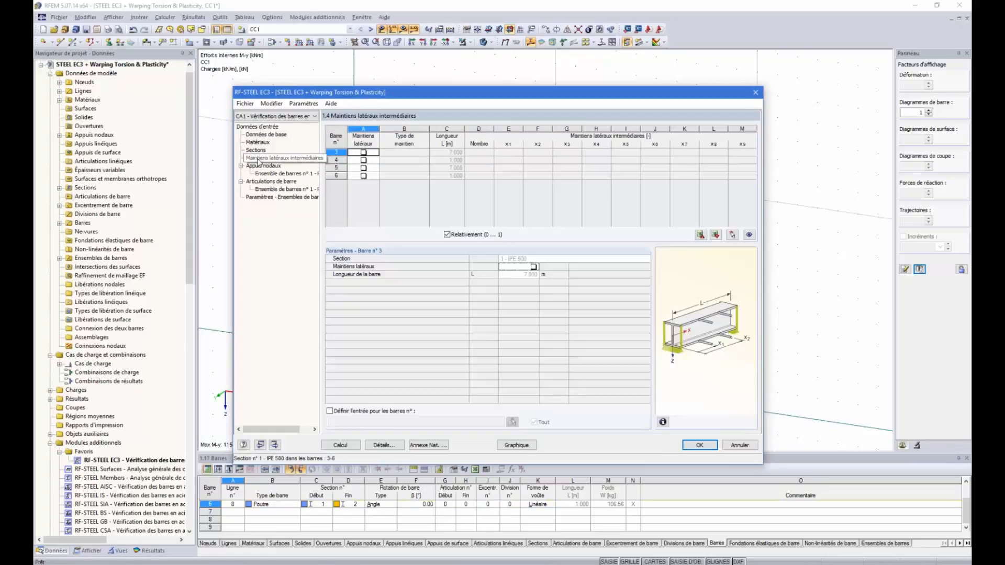
click(258, 166)
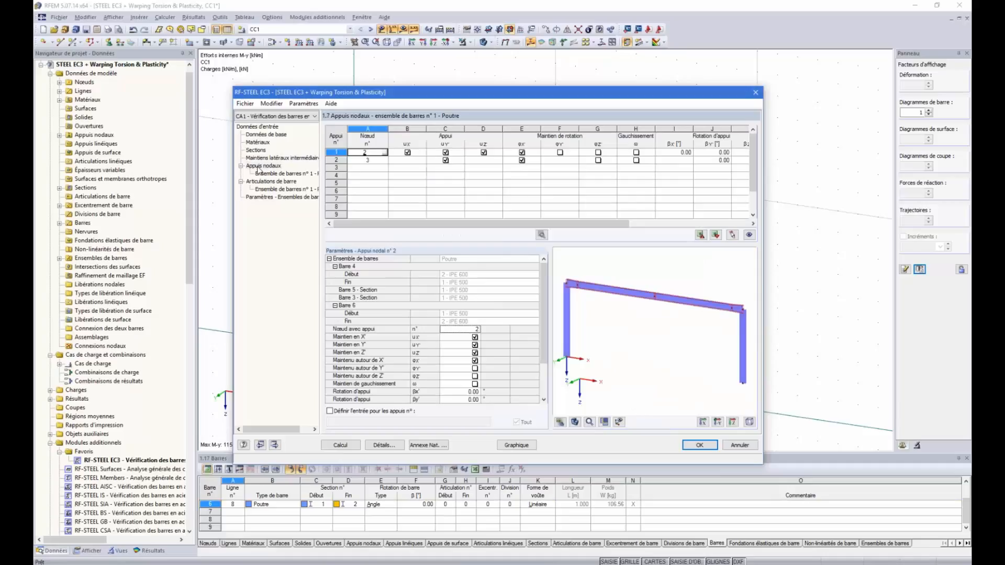
click(405, 161)
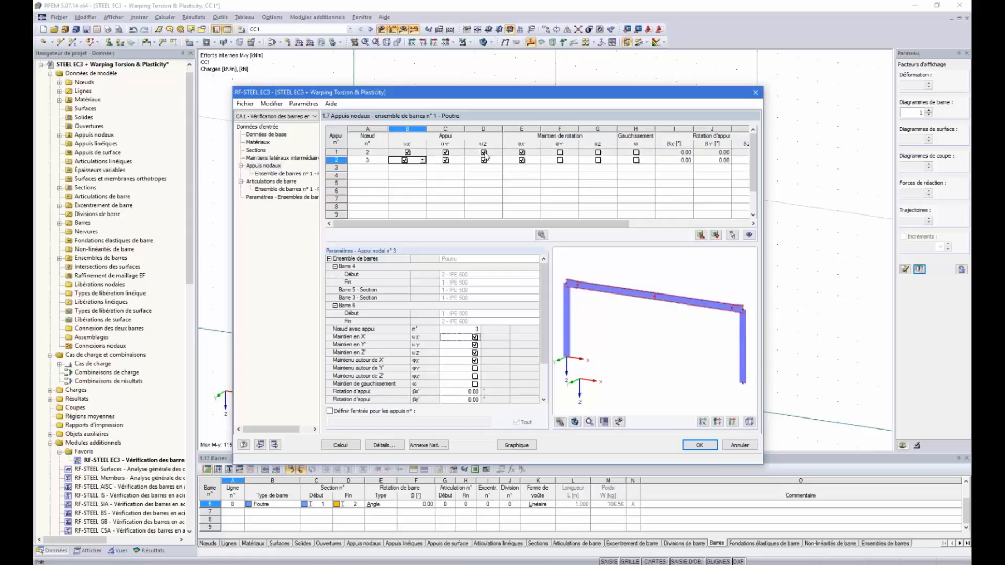
click(623, 425)
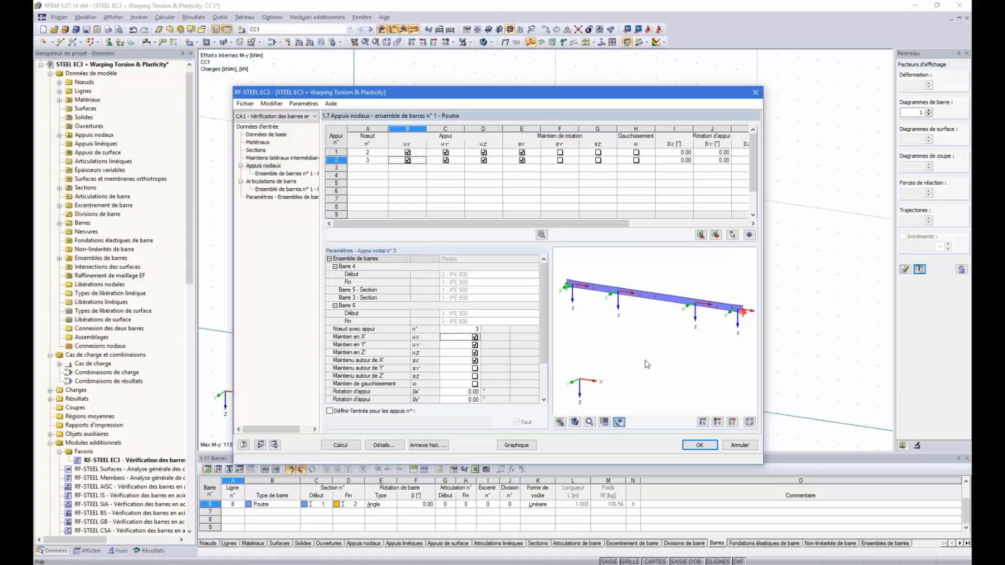
click(408, 160)
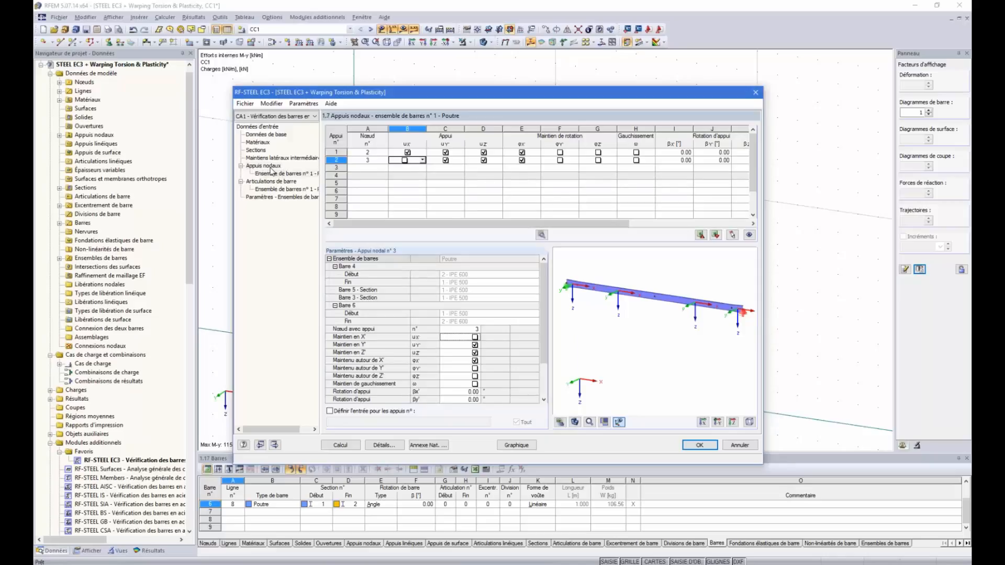
Set the member set's initial local bow imperfection to L/250 and check the buckling curves in the IPE 500 section properties.
click(269, 184)
click(270, 198)
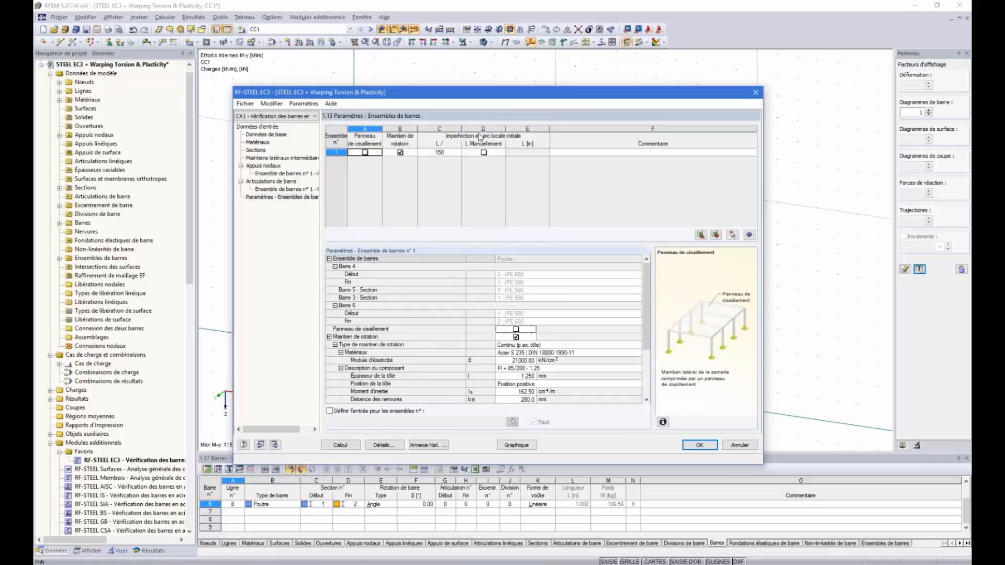
click(440, 149)
click(439, 152)
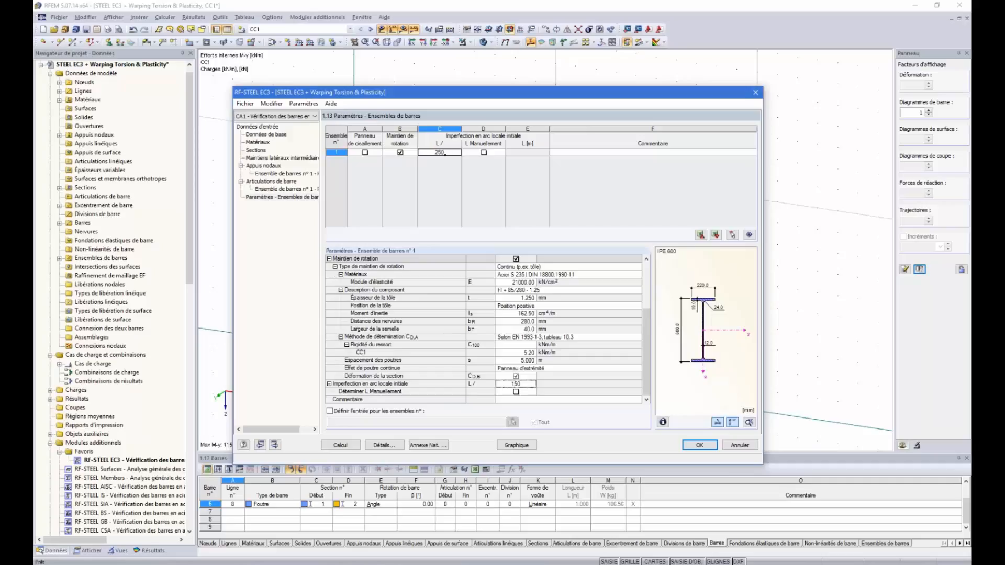
key(Return)
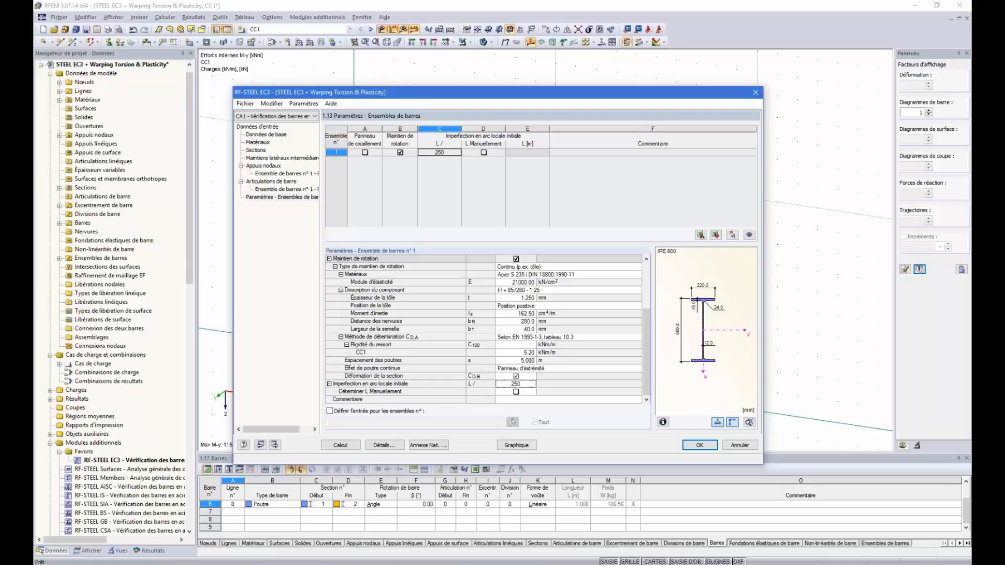
click(256, 151)
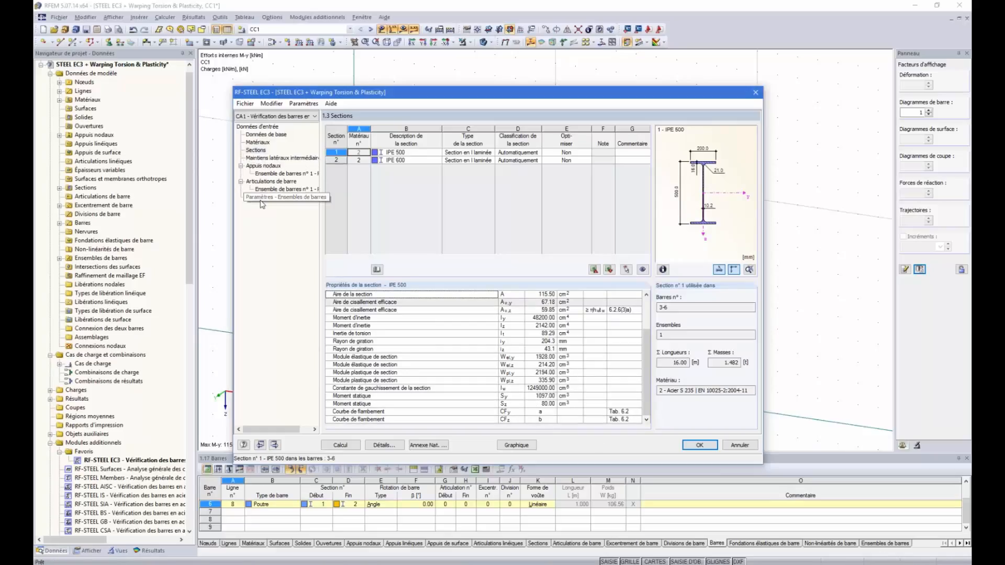
click(278, 197)
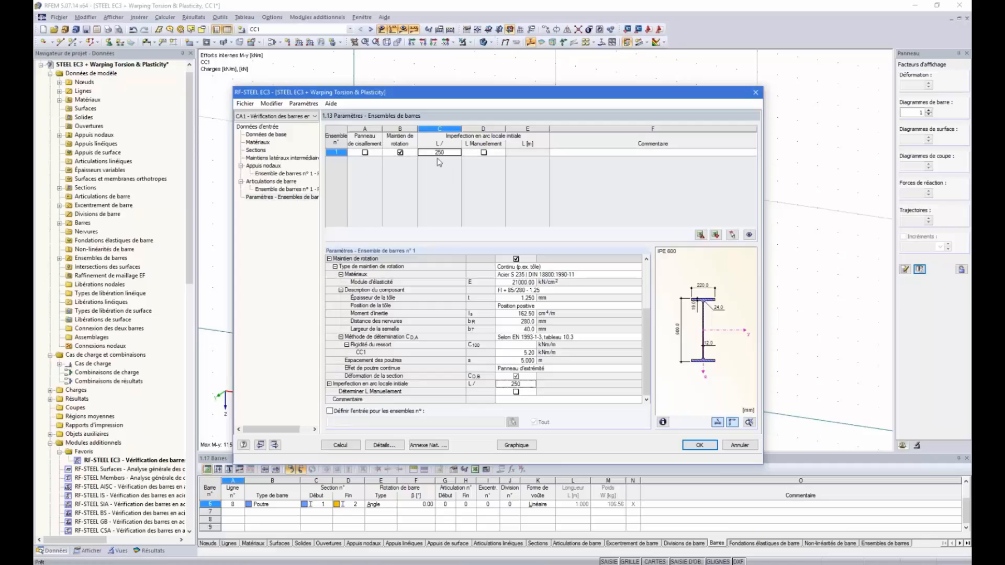
Calculate the warping torsion design and examine member 3's critical factor, bow imperfections, stress components and design ratios.
click(341, 446)
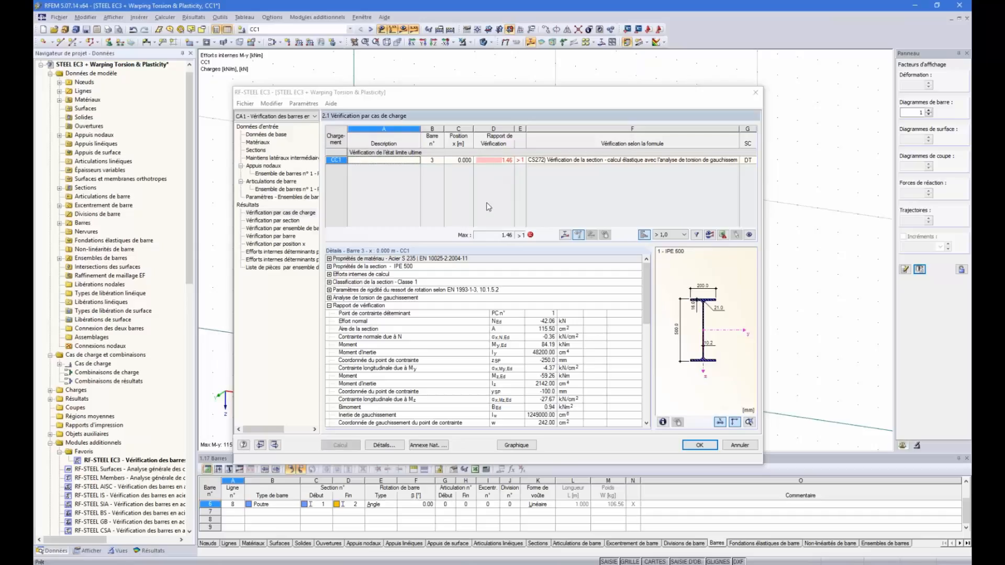
click(356, 291)
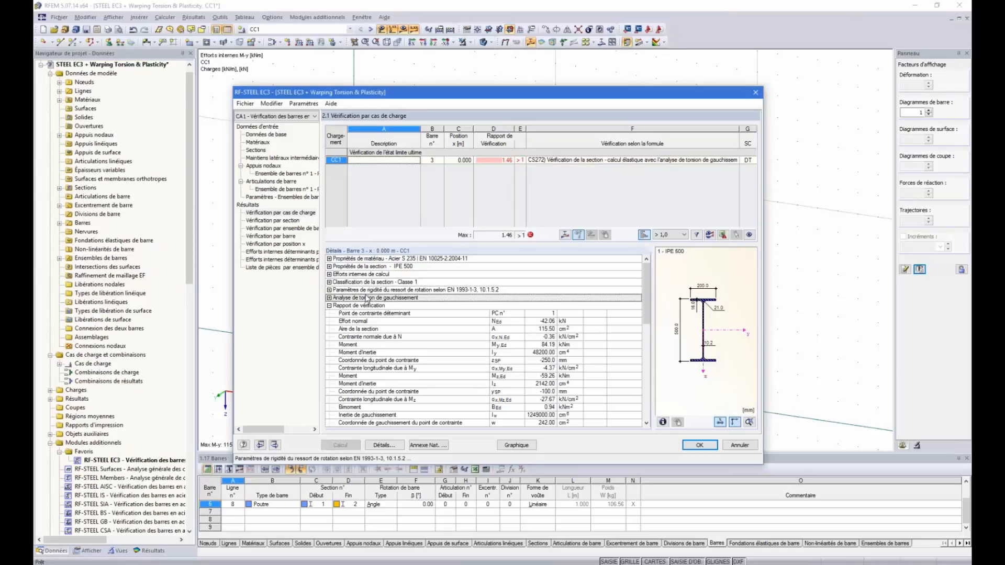
double_click(369, 298)
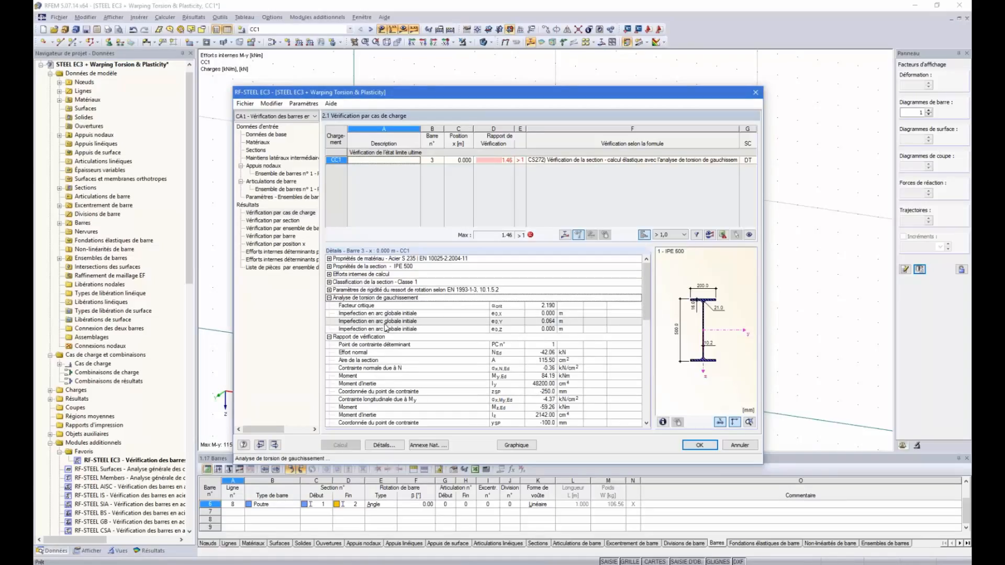
scroll(382, 351, down, 1)
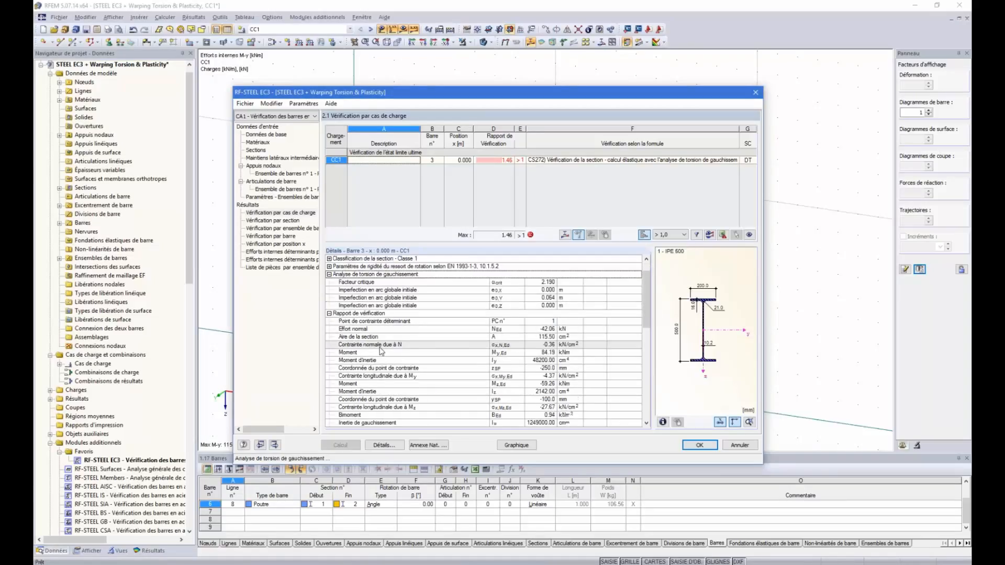
scroll(368, 318, down, 2)
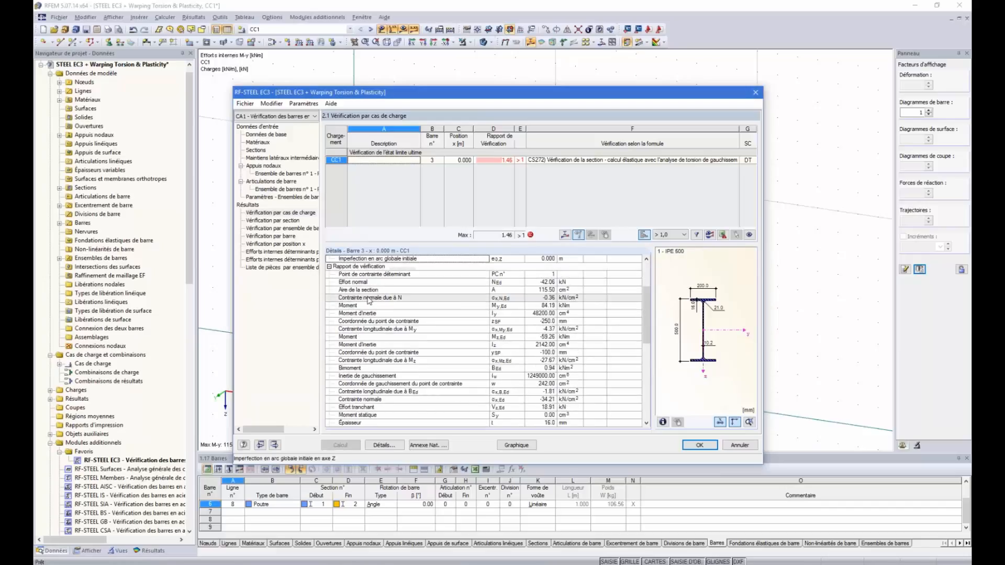
scroll(365, 385, down, 2)
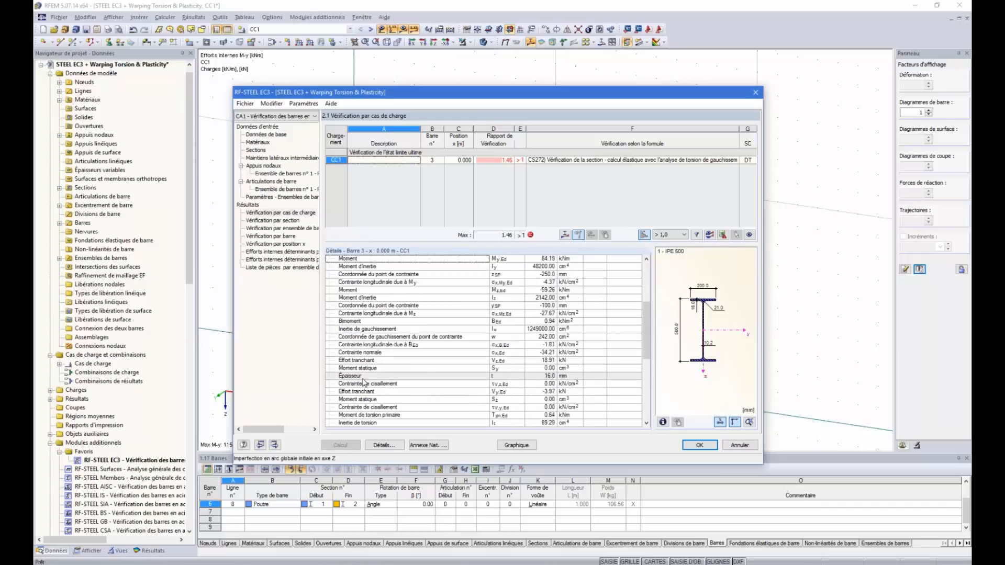
scroll(360, 378, down, 2)
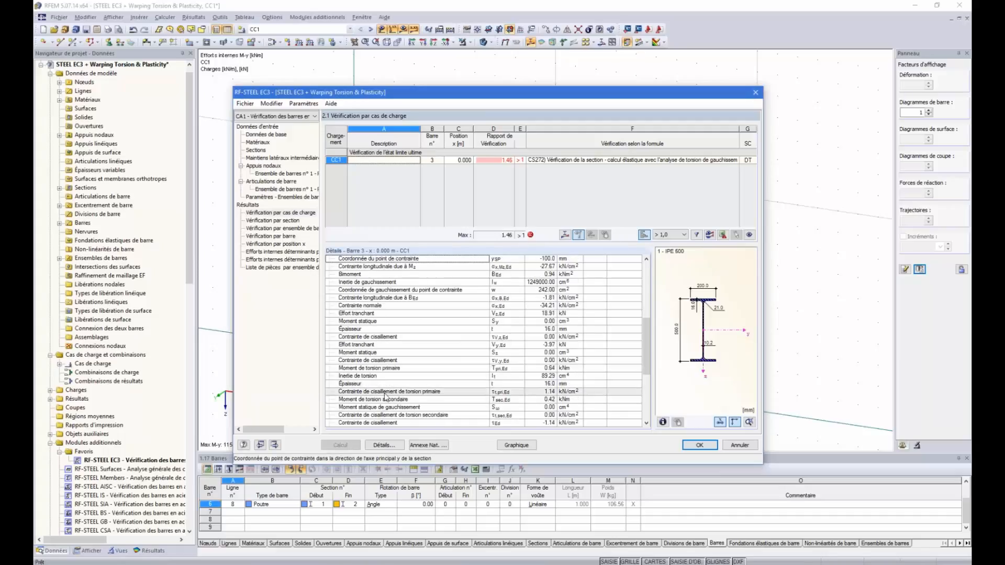
scroll(386, 397, down, 1)
scroll(385, 397, down, 5)
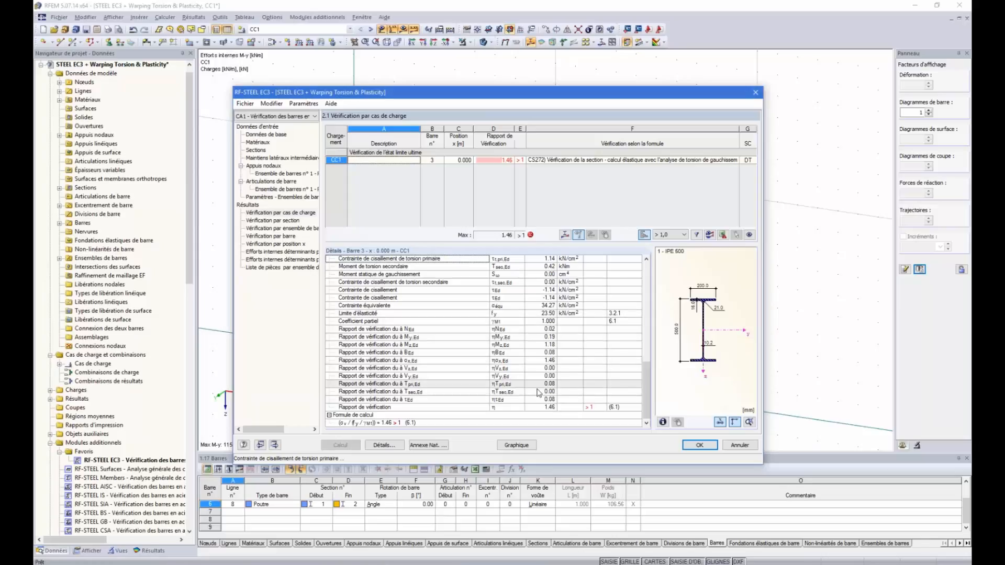
Show the design results graphically and examine the My and Mz diagrams of the warping torsion analysis on the rafter.
click(516, 446)
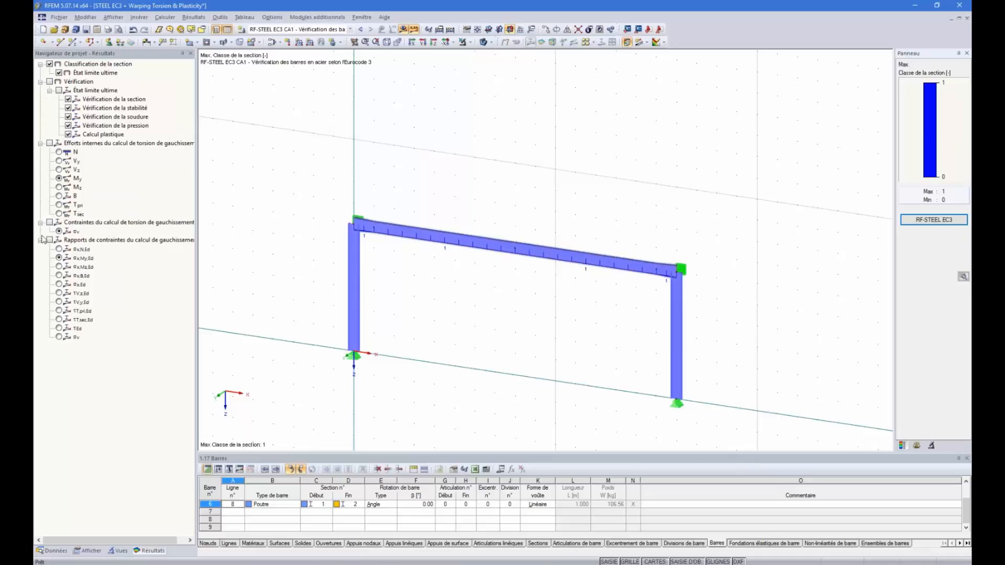
click(59, 152)
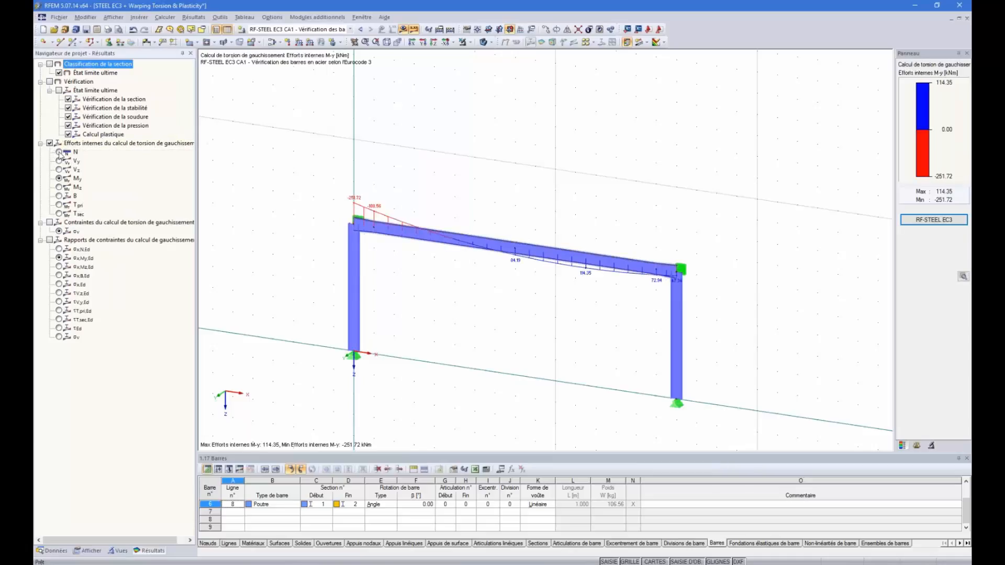
click(59, 179)
click(58, 187)
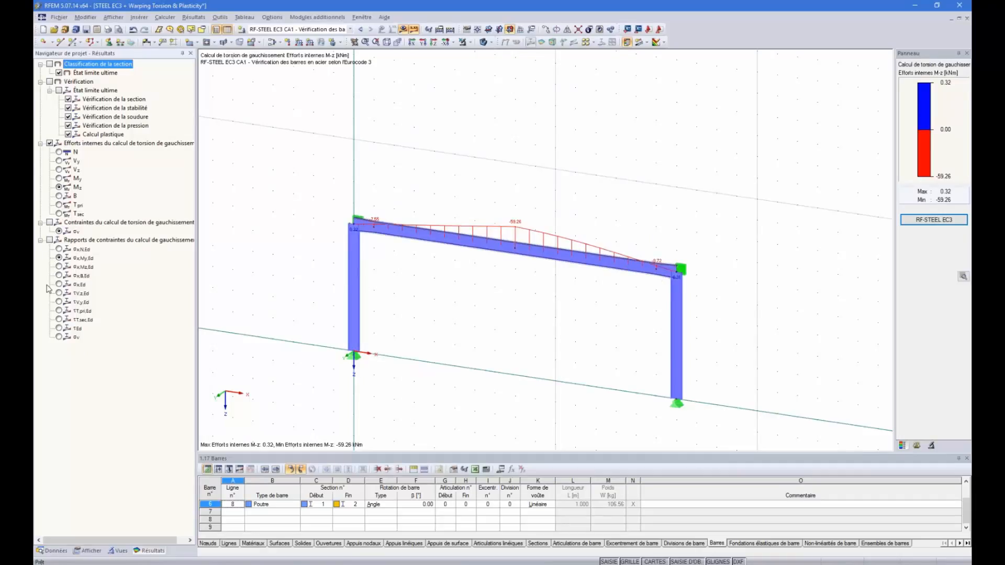
Examine the warping torsion stress ratio diagrams on the rafter for σx,My,Ed, σx,N,Ed and the equivalent stress σv.
click(49, 240)
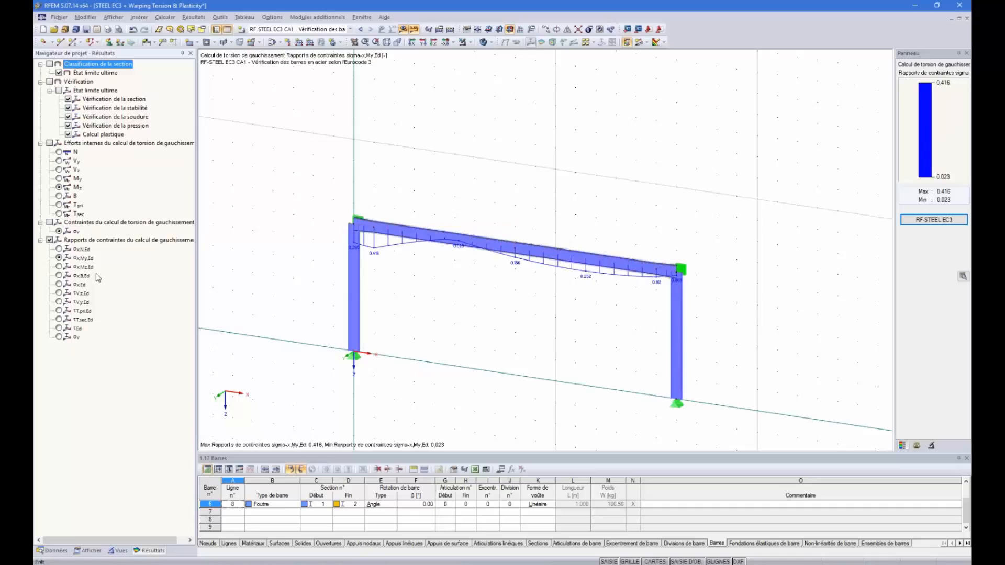
click(60, 249)
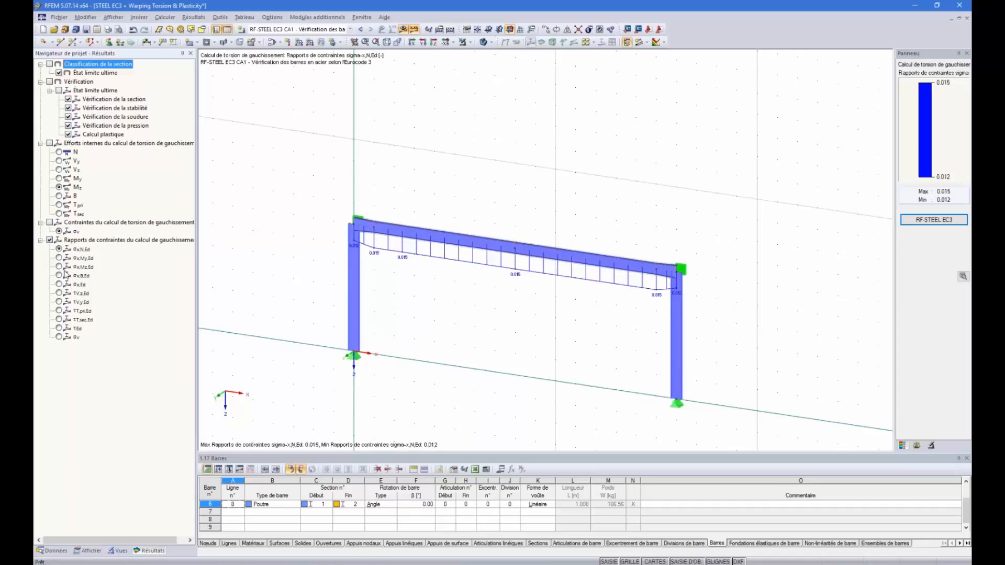
click(59, 337)
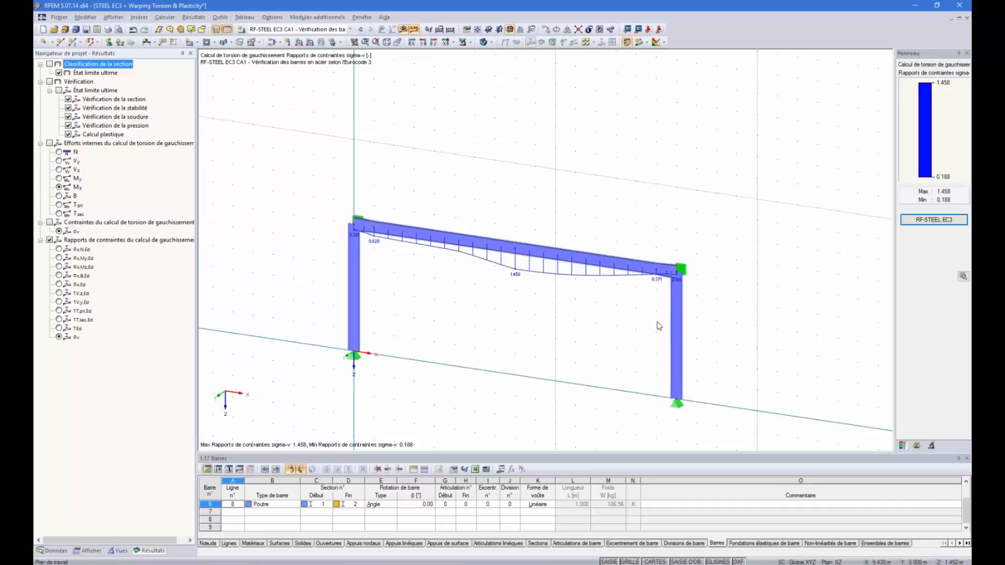
Return to the RF-STEEL EC3 results and examine the member set's mode shape, including from the side of the frame.
click(934, 219)
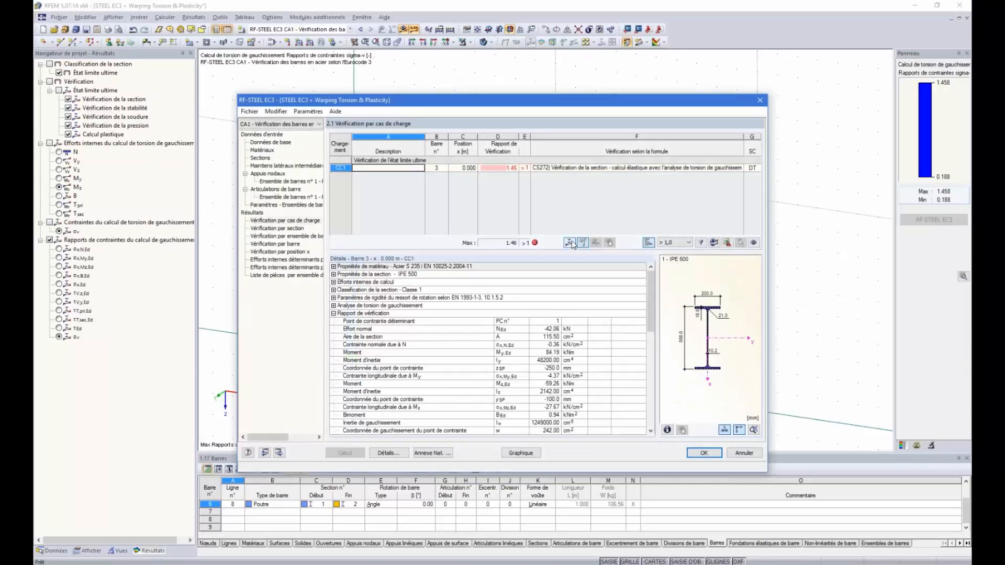
click(569, 244)
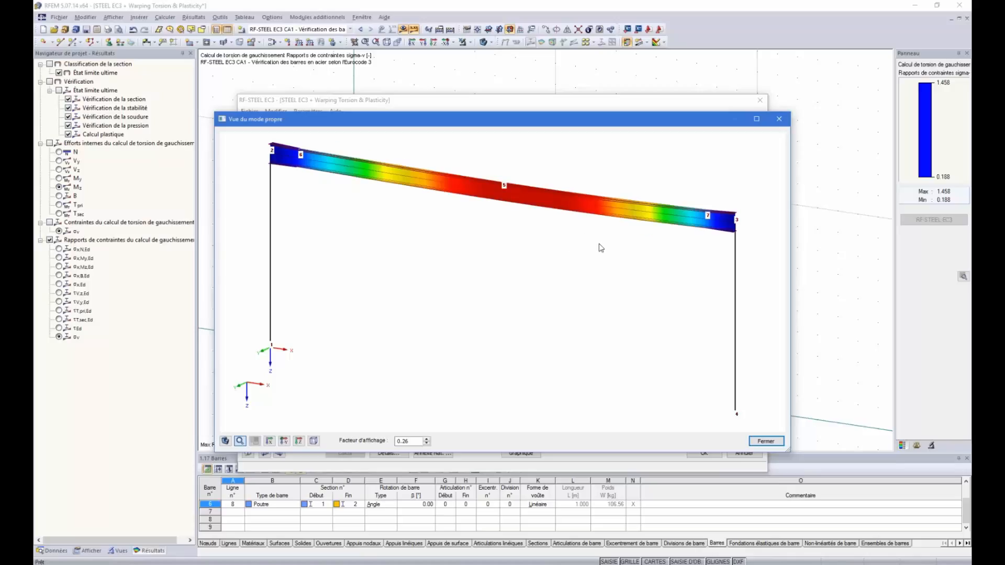
ctrl+middle_drag(599, 244, 360, 211)
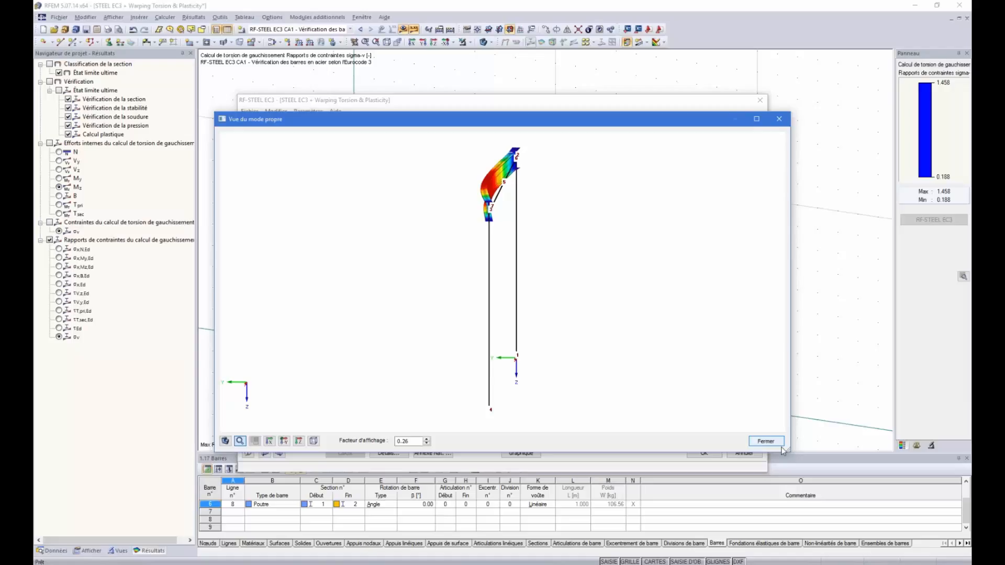
click(767, 442)
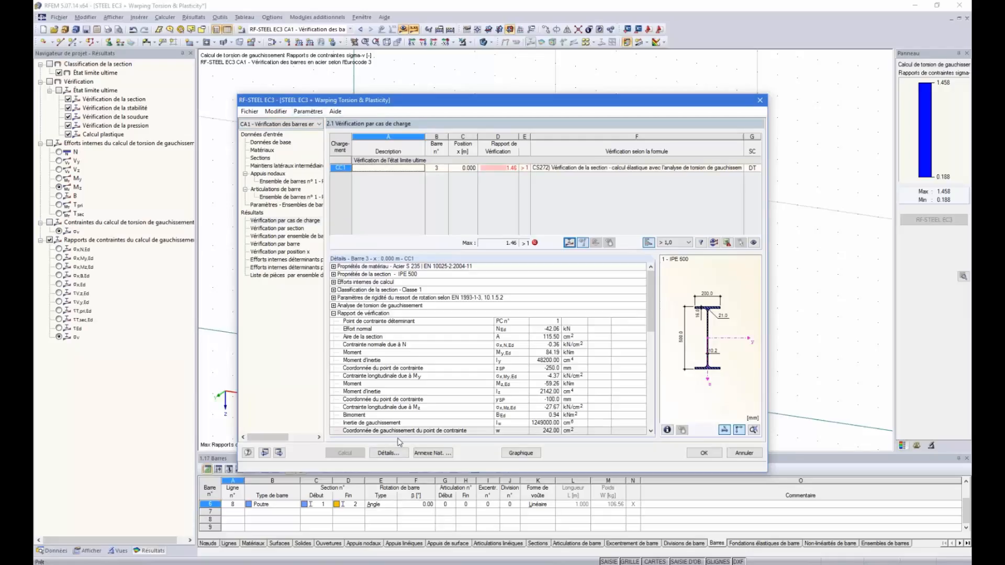
Enable the advanced plastic design checks according to [1] and [2] in the design details.
click(391, 453)
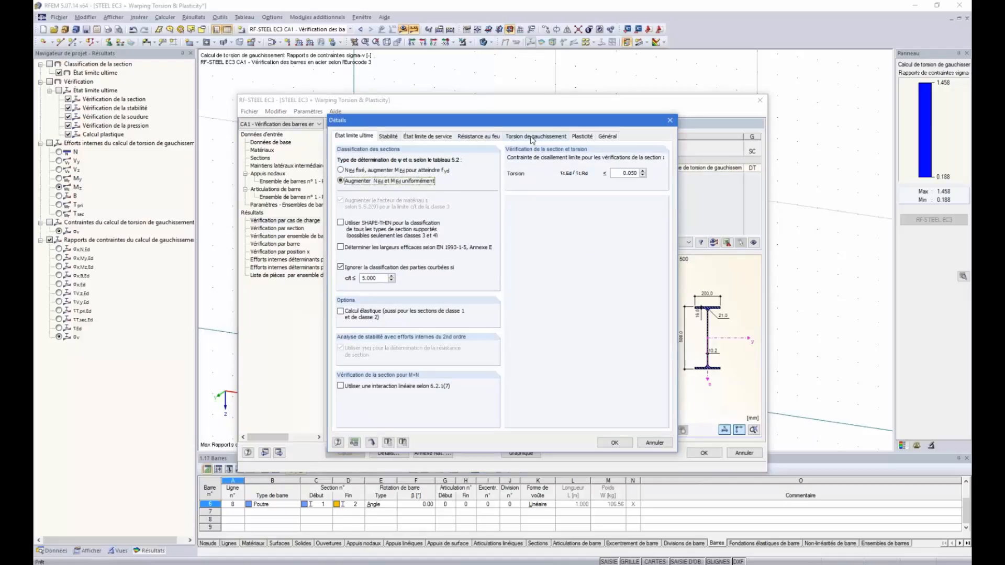
click(558, 139)
click(580, 137)
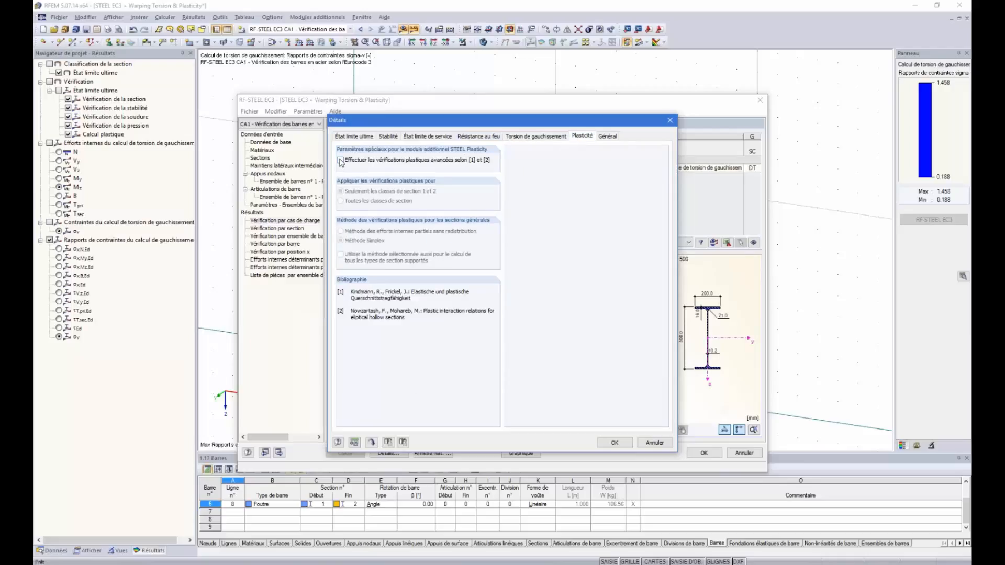
click(341, 161)
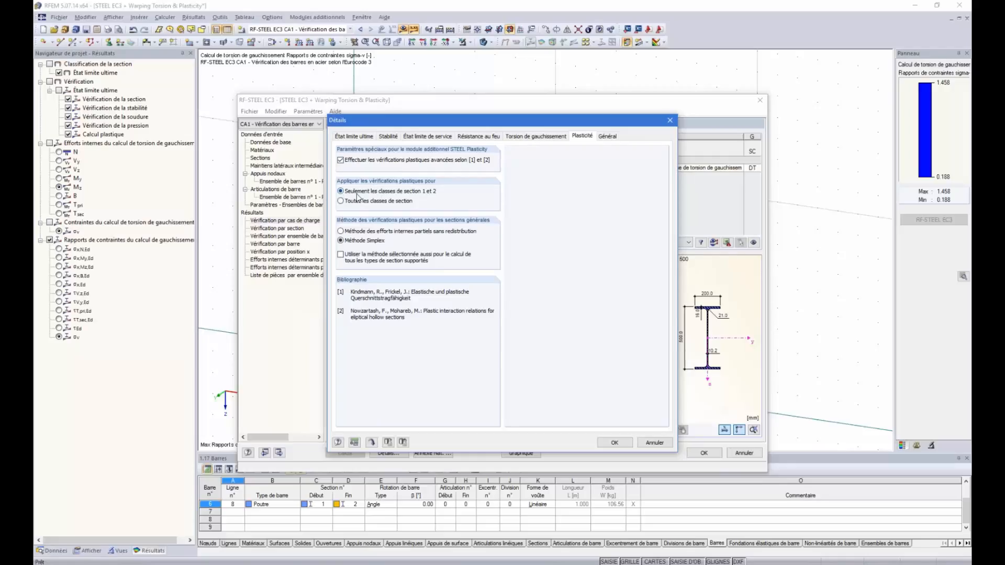
drag(441, 118, 578, 134)
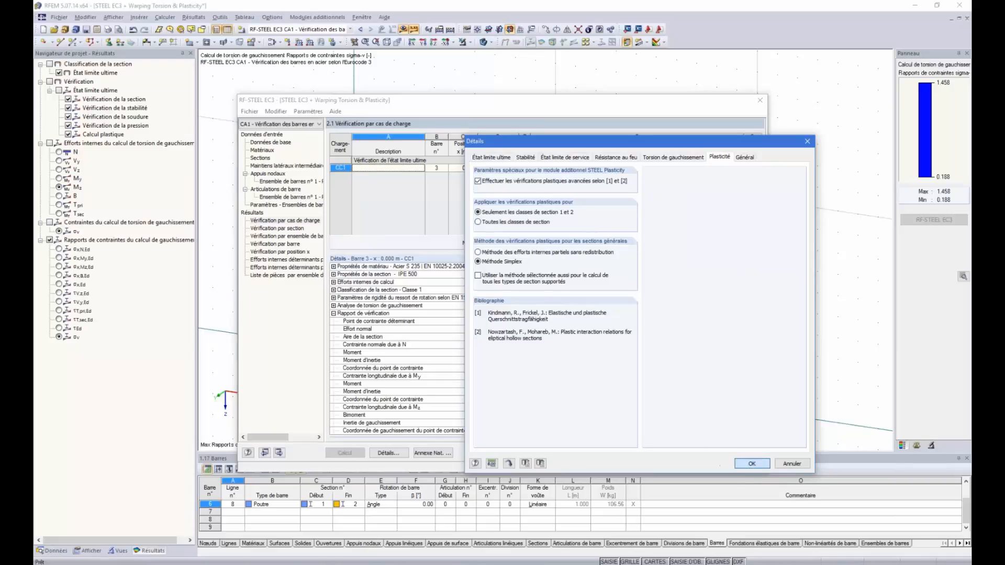
click(751, 464)
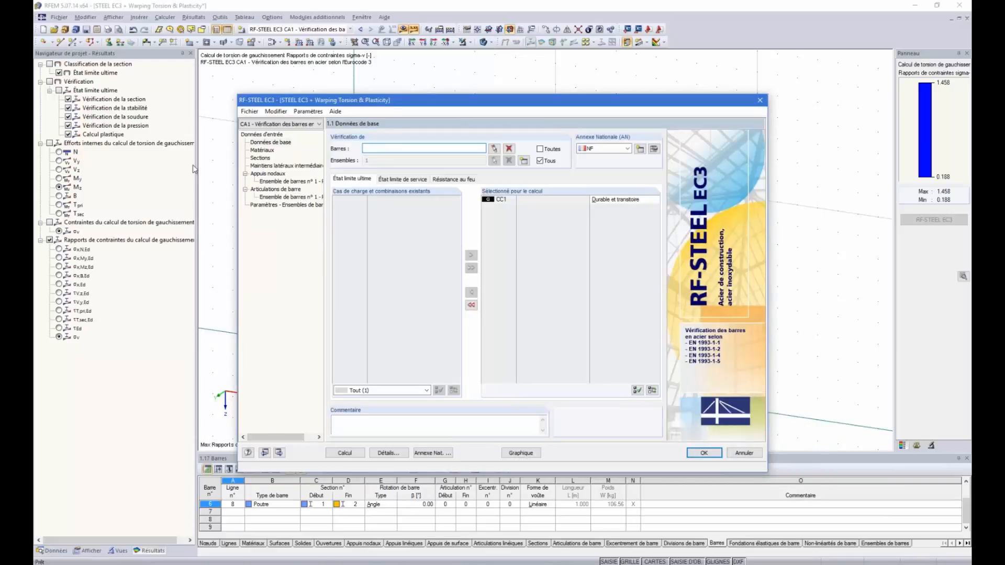
Review the input data for materials, intermediate lateral restraints, nodal supports, member releases and the member set's parameters.
click(263, 150)
click(259, 159)
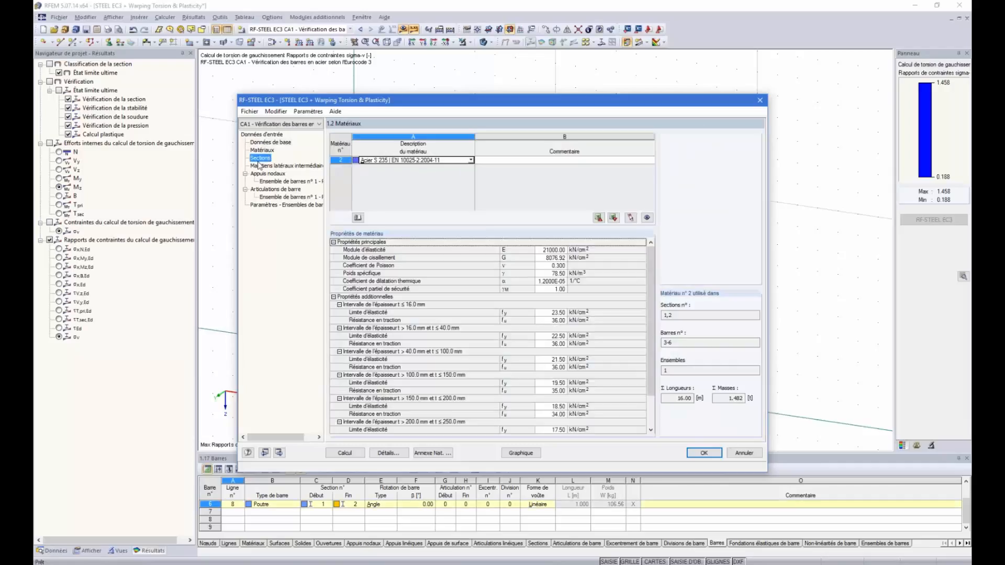
click(260, 166)
click(265, 175)
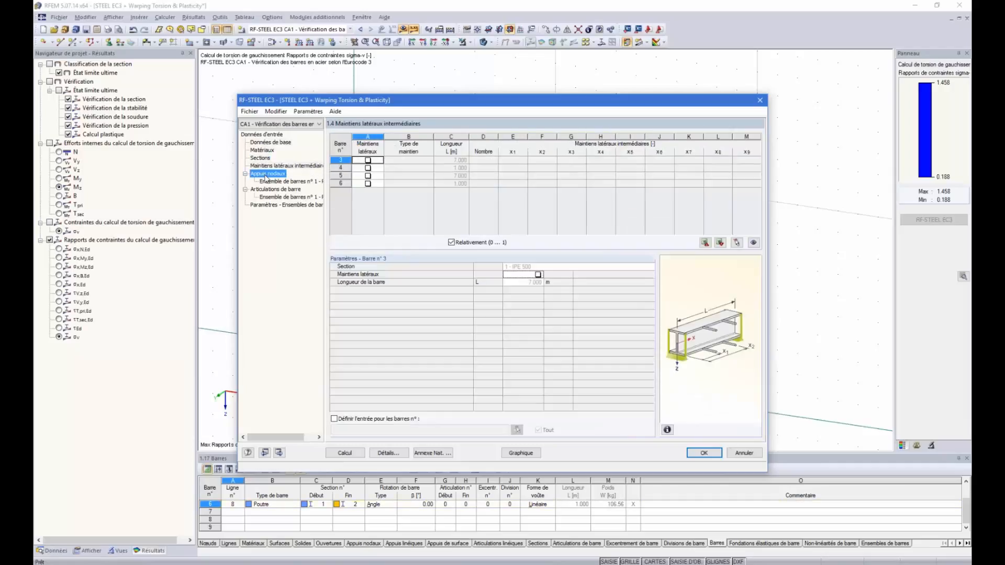
click(266, 180)
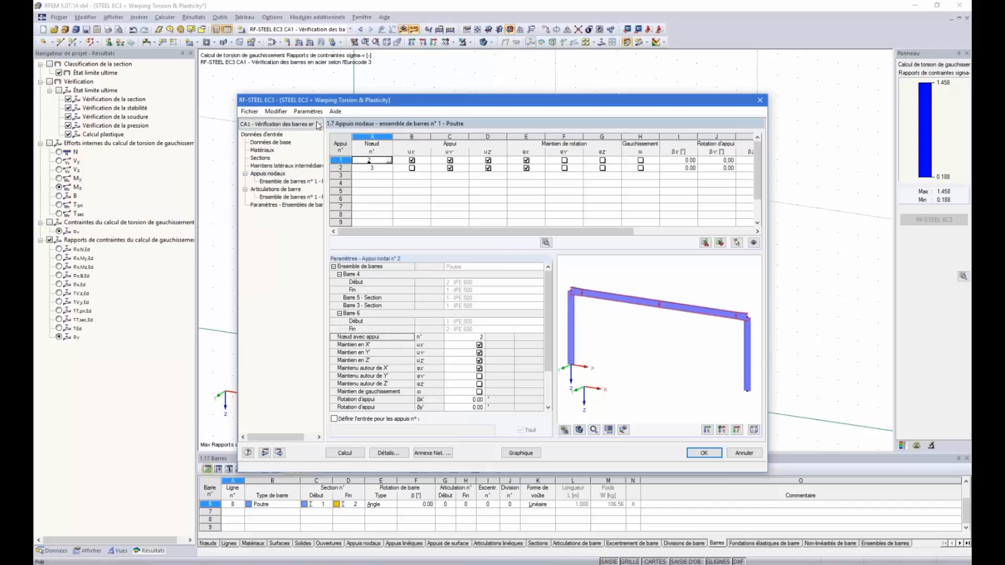
click(269, 194)
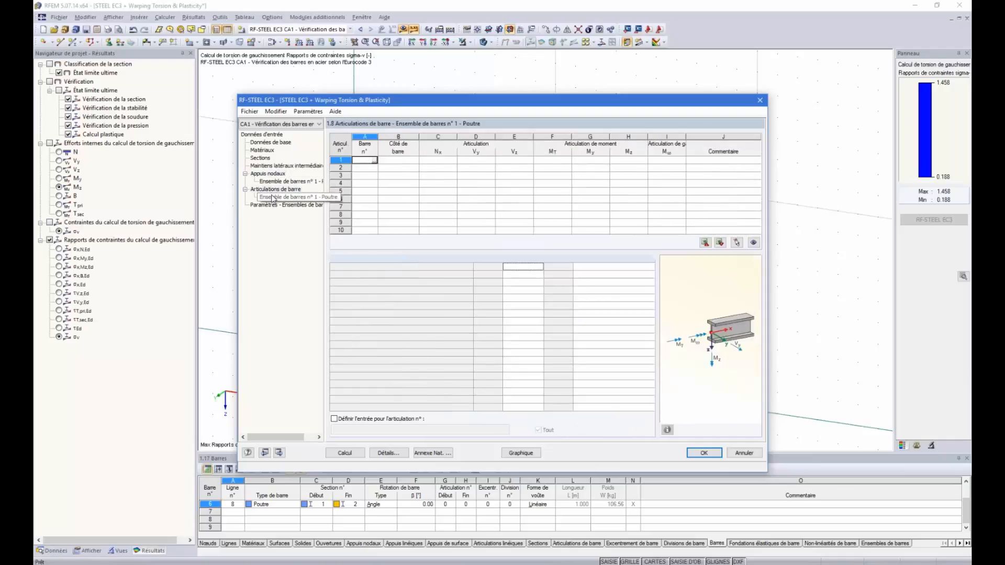
click(270, 206)
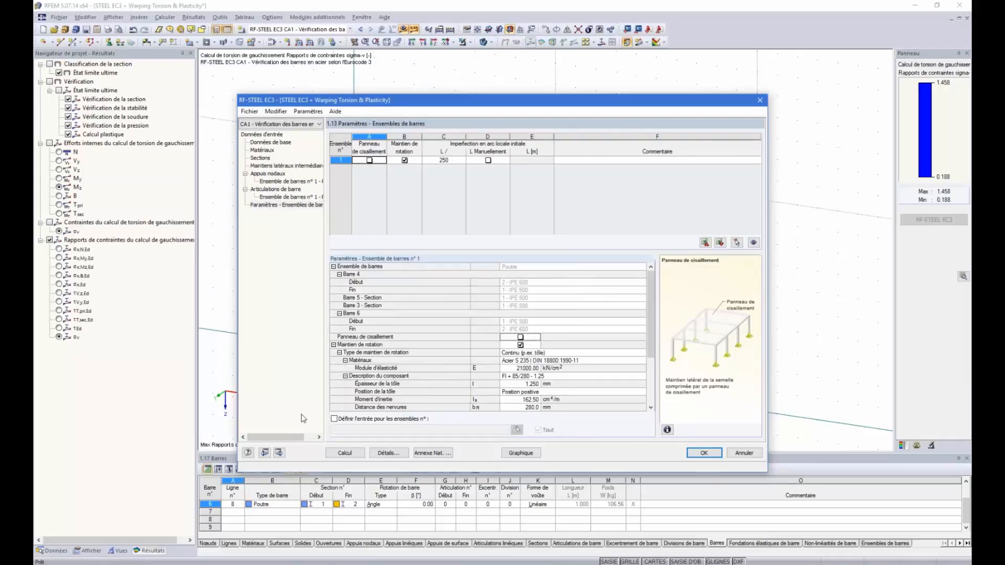
Calculate the advanced plastic design and examine the design ratios by cross-section and by load case.
click(349, 457)
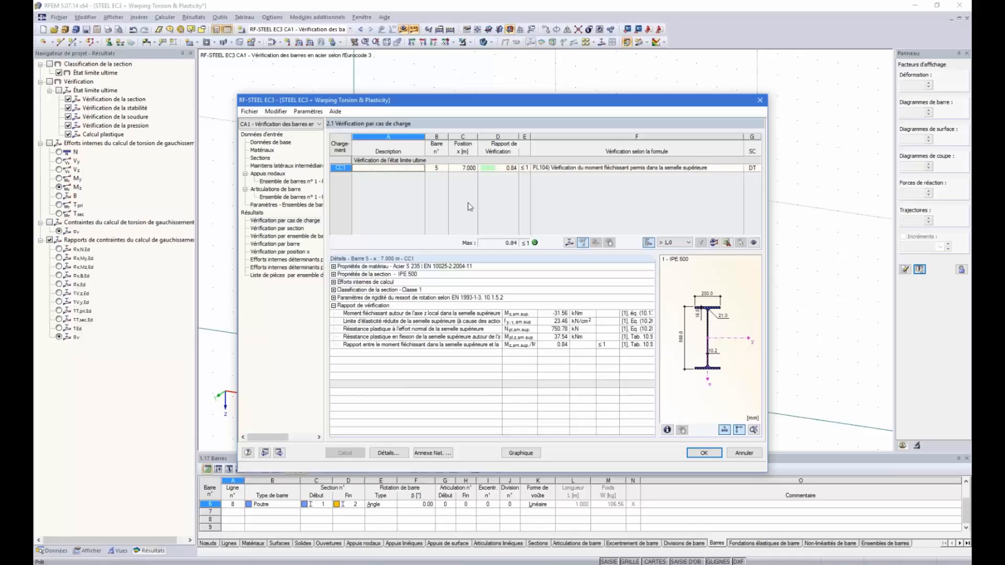
click(290, 229)
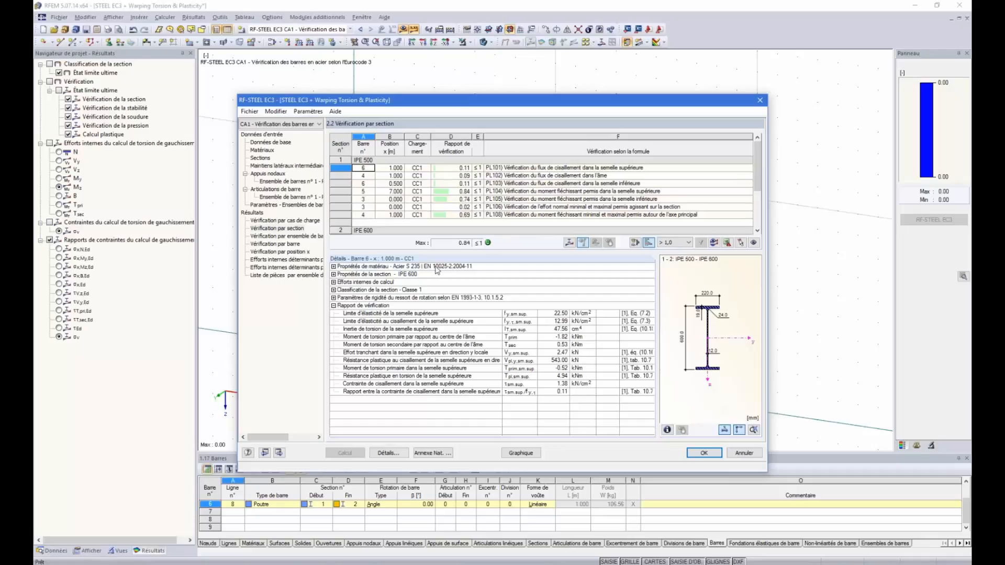
click(281, 221)
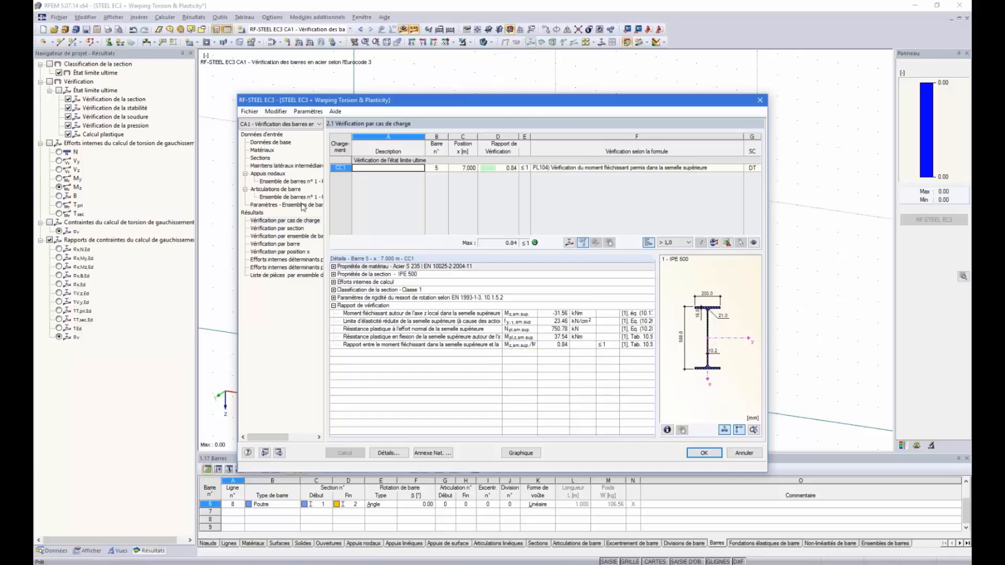
drag(329, 101, 356, 90)
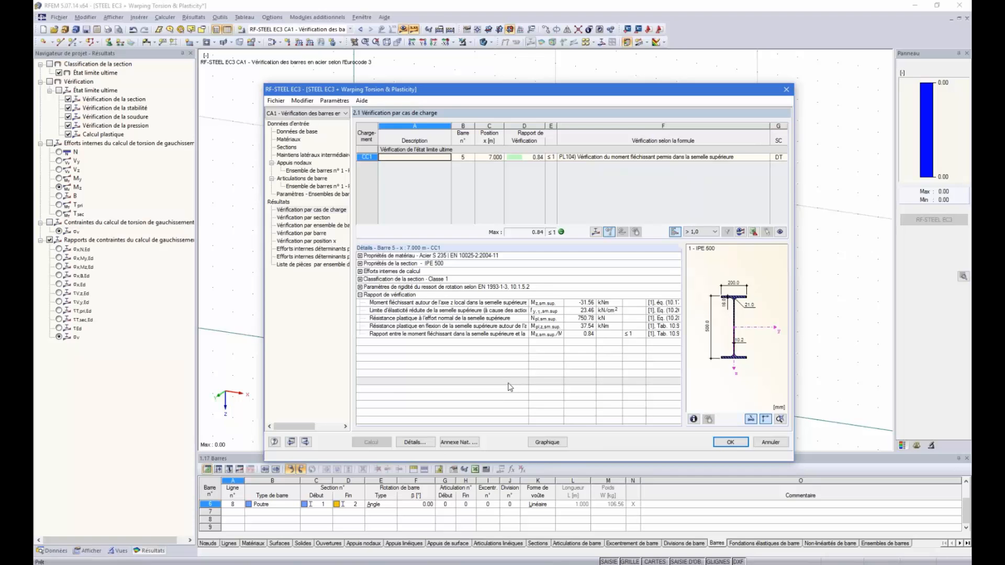
Switch to the PowerPoint slideshow and advance from the RF-/STEEL Plasticity slide to the further information slide.
key(super+Tab)
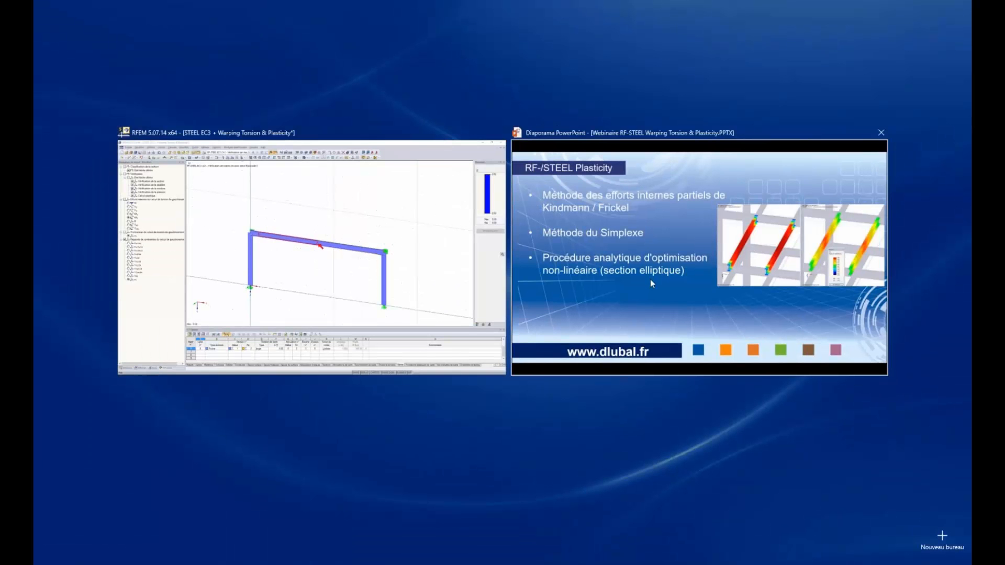
click(650, 282)
click(645, 269)
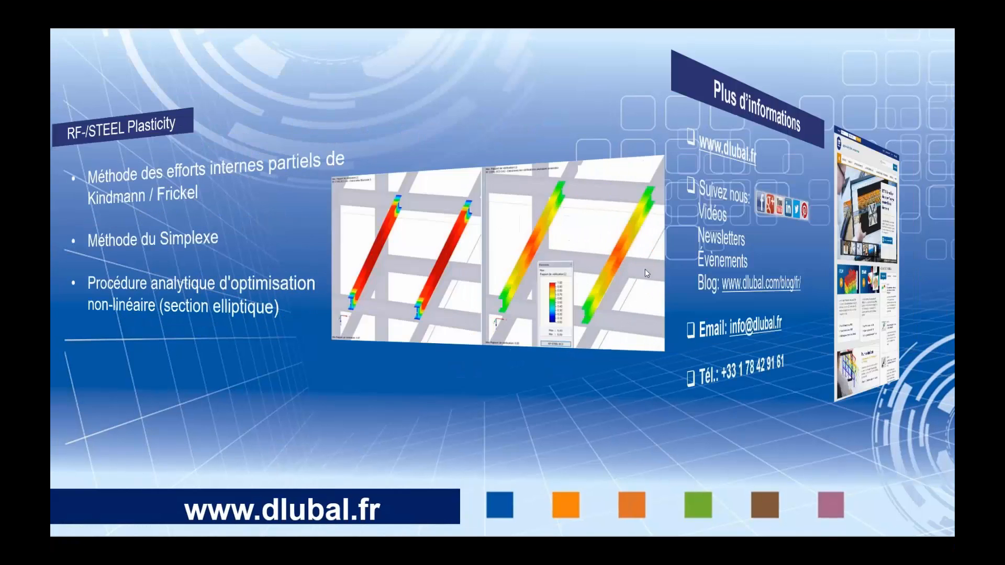